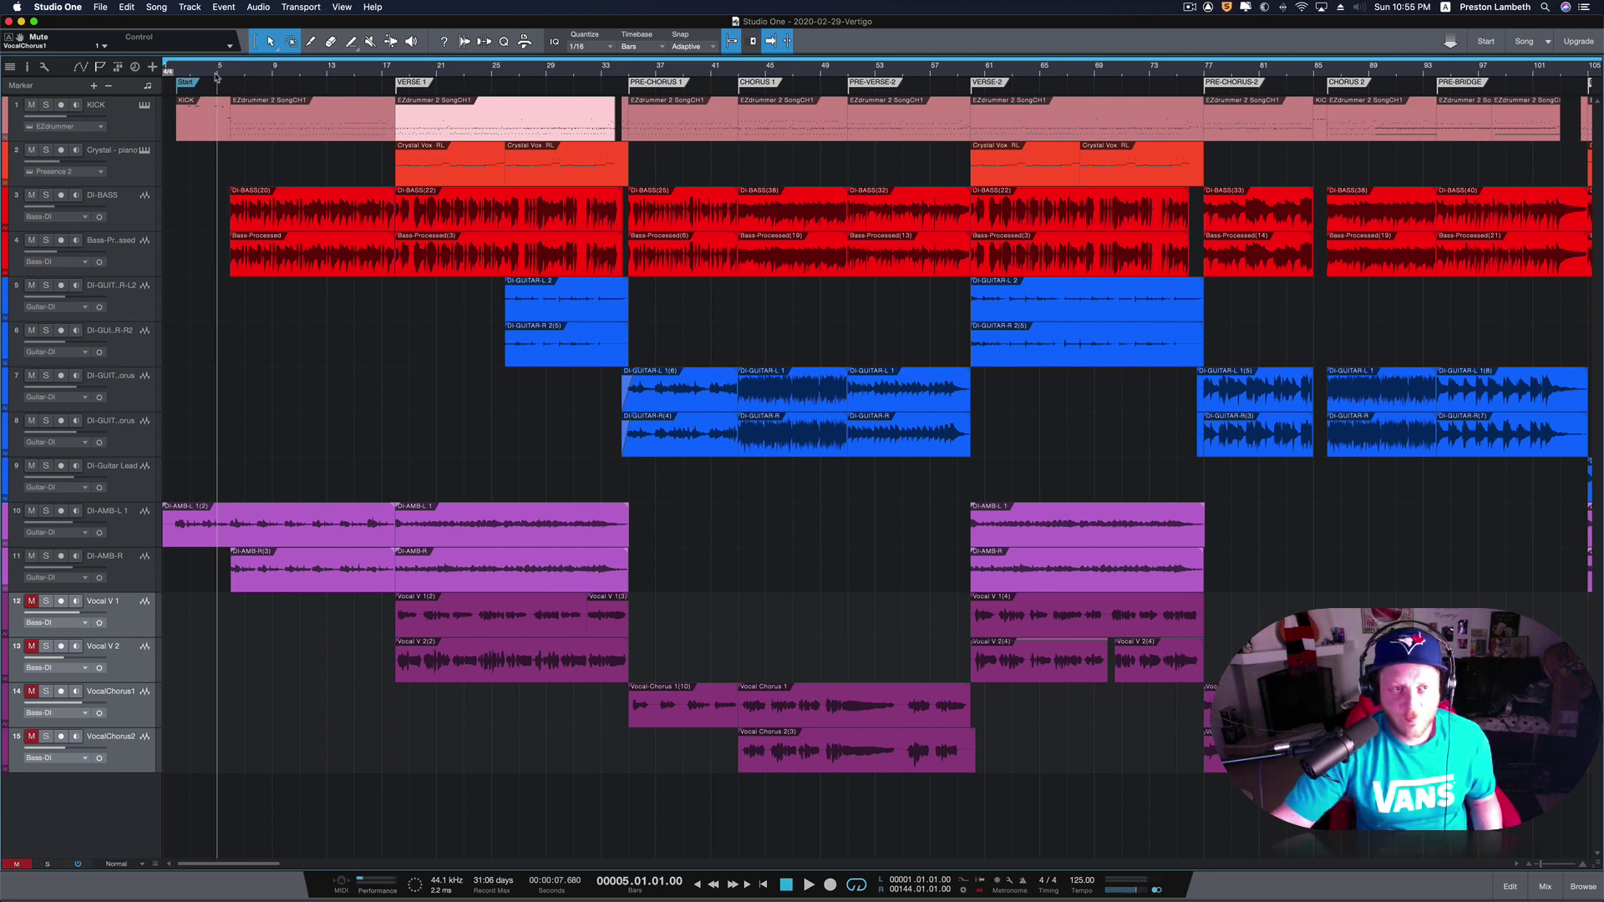
# - Play the song from the intro, skip ahead to just before Chorus 1, and return the playhead to bar 5
pyautogui.press('space')
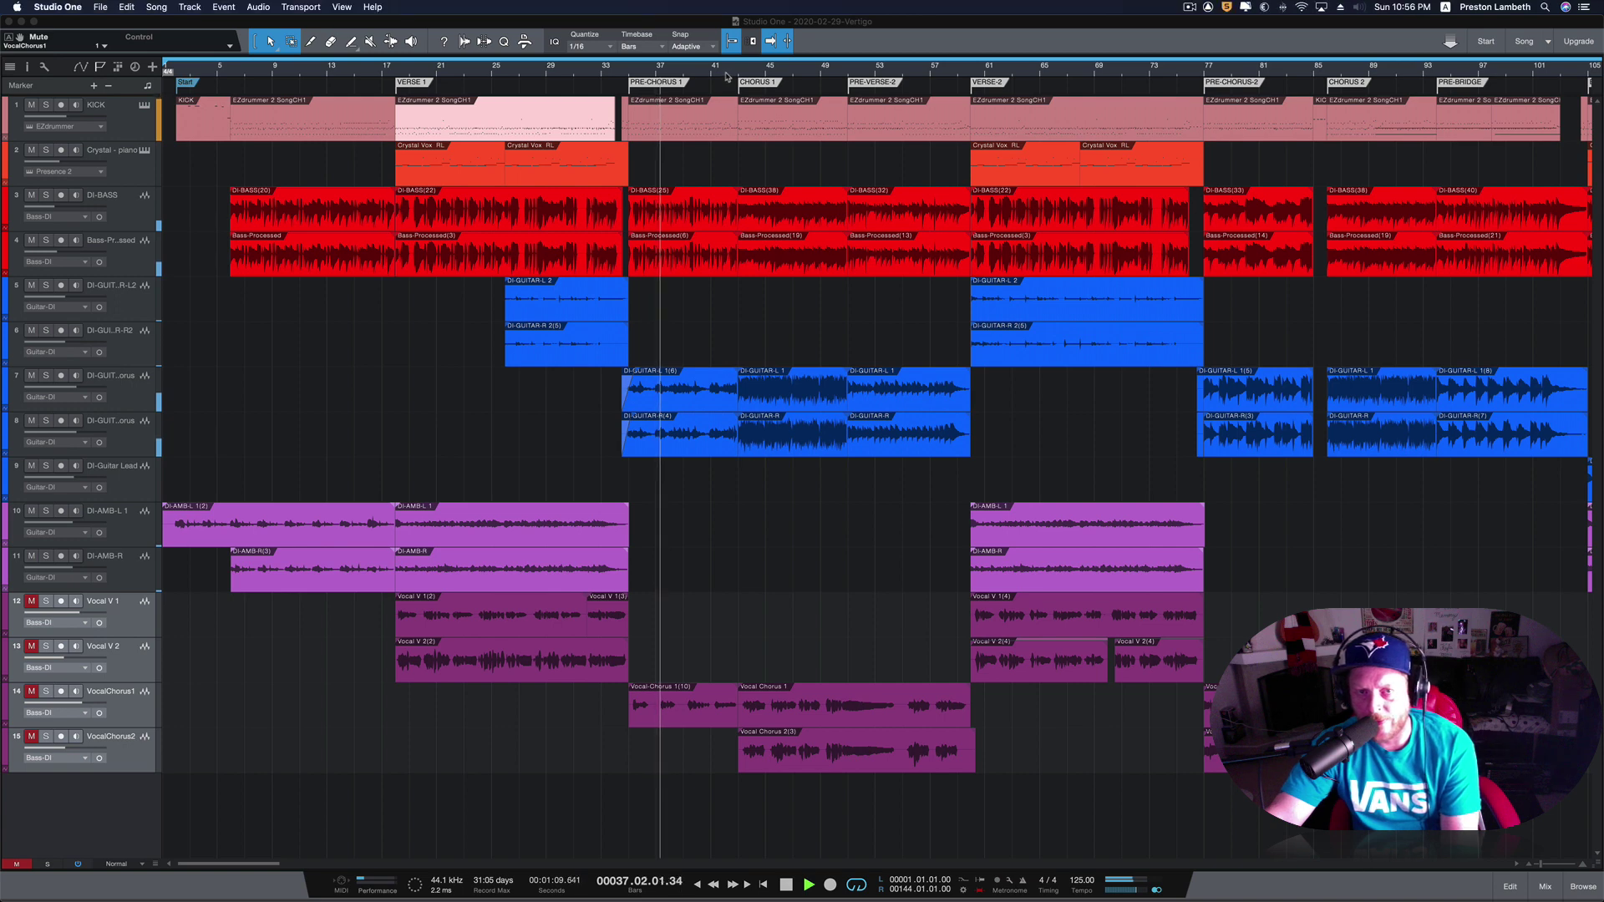
pyautogui.click(726, 77)
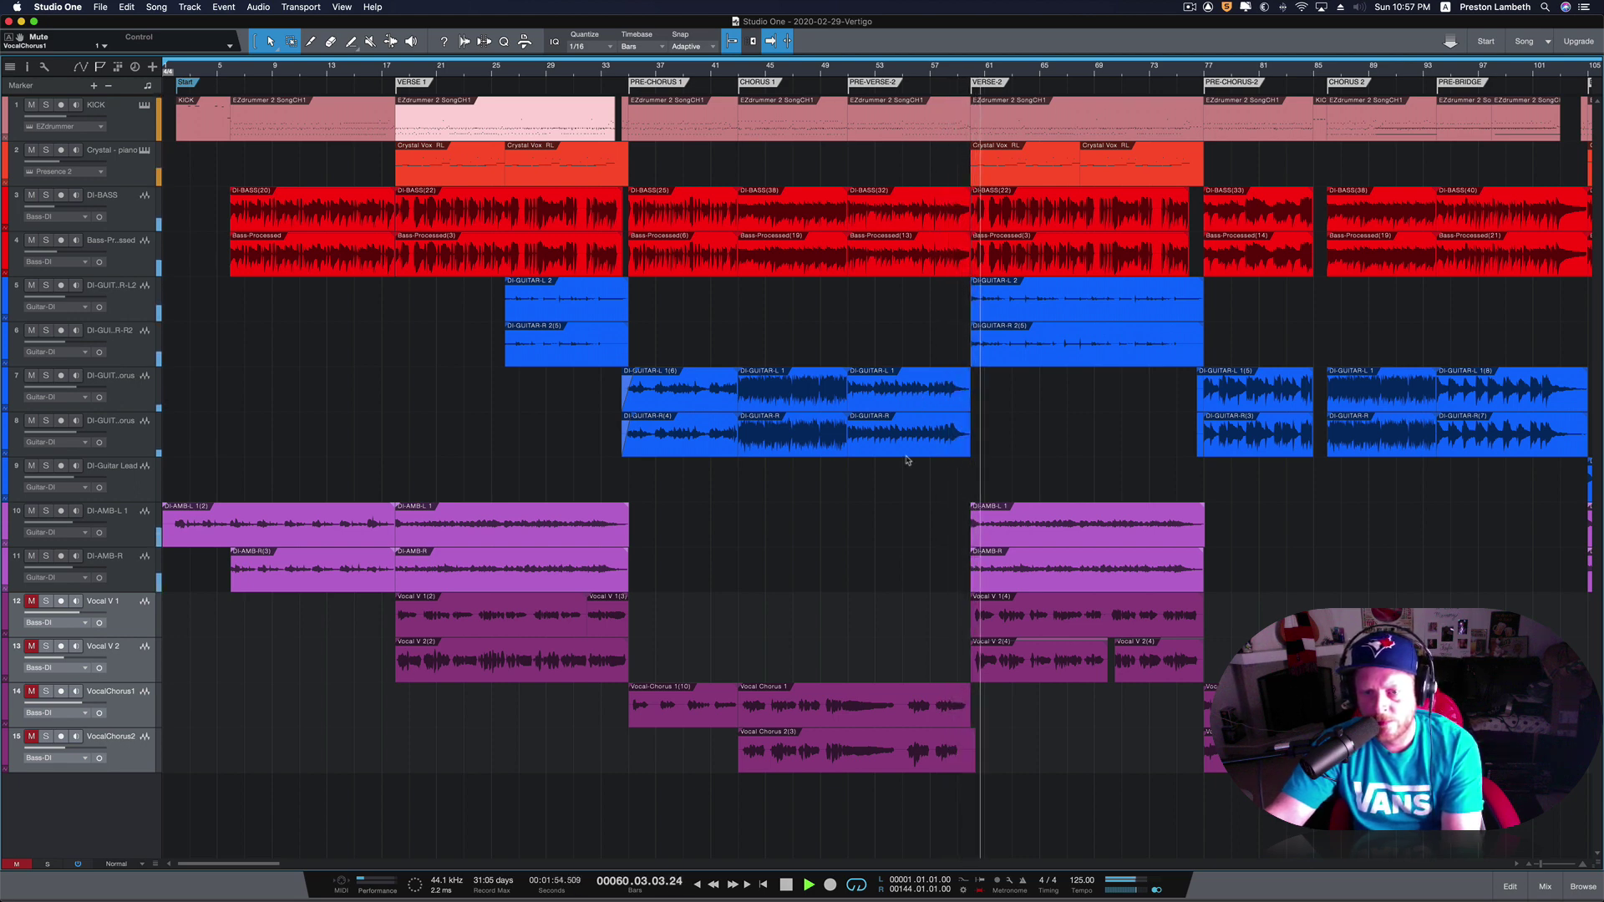
pyautogui.press('space')
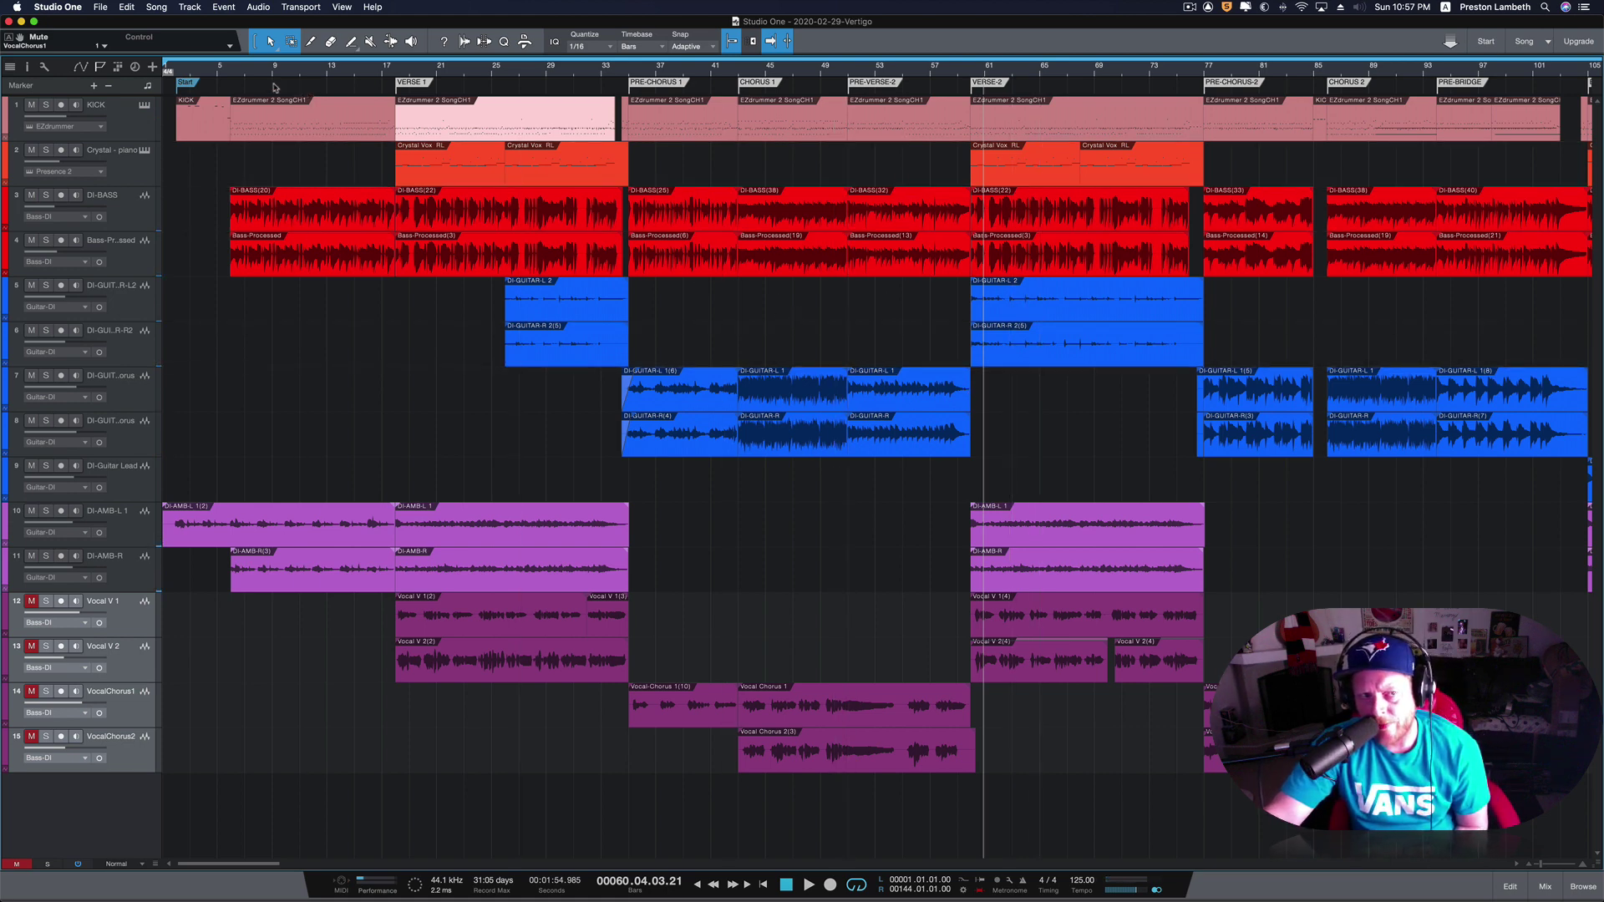
pyautogui.click(224, 82)
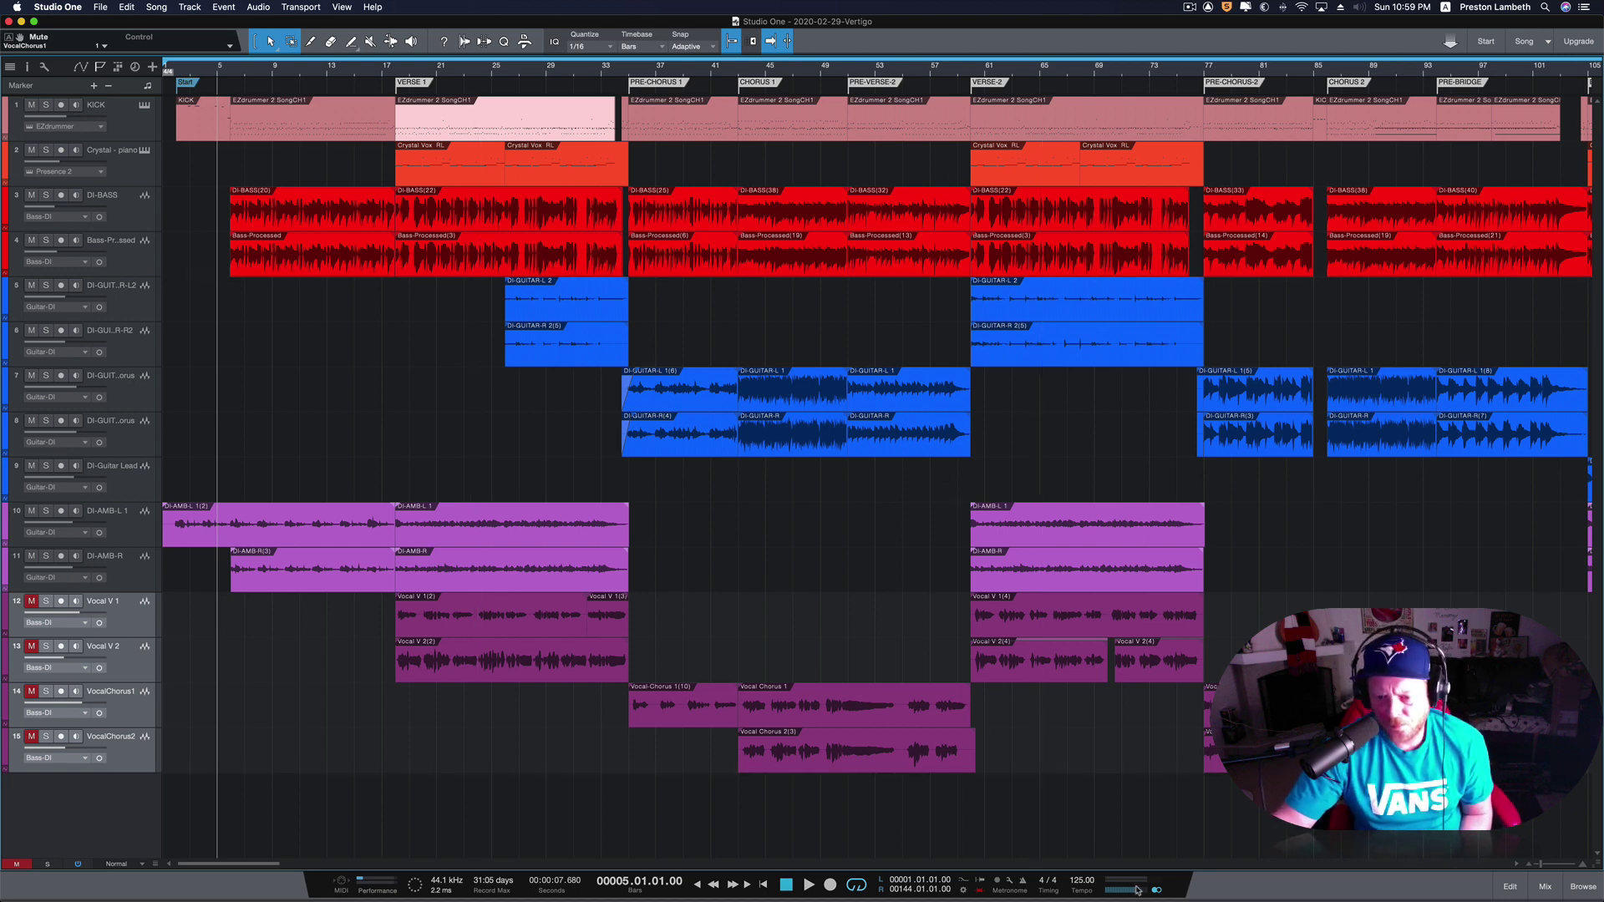
# - Show the mixing console without its input channels and enlarge it so the channels' full insert lists are displayed
pyautogui.click(1545, 890)
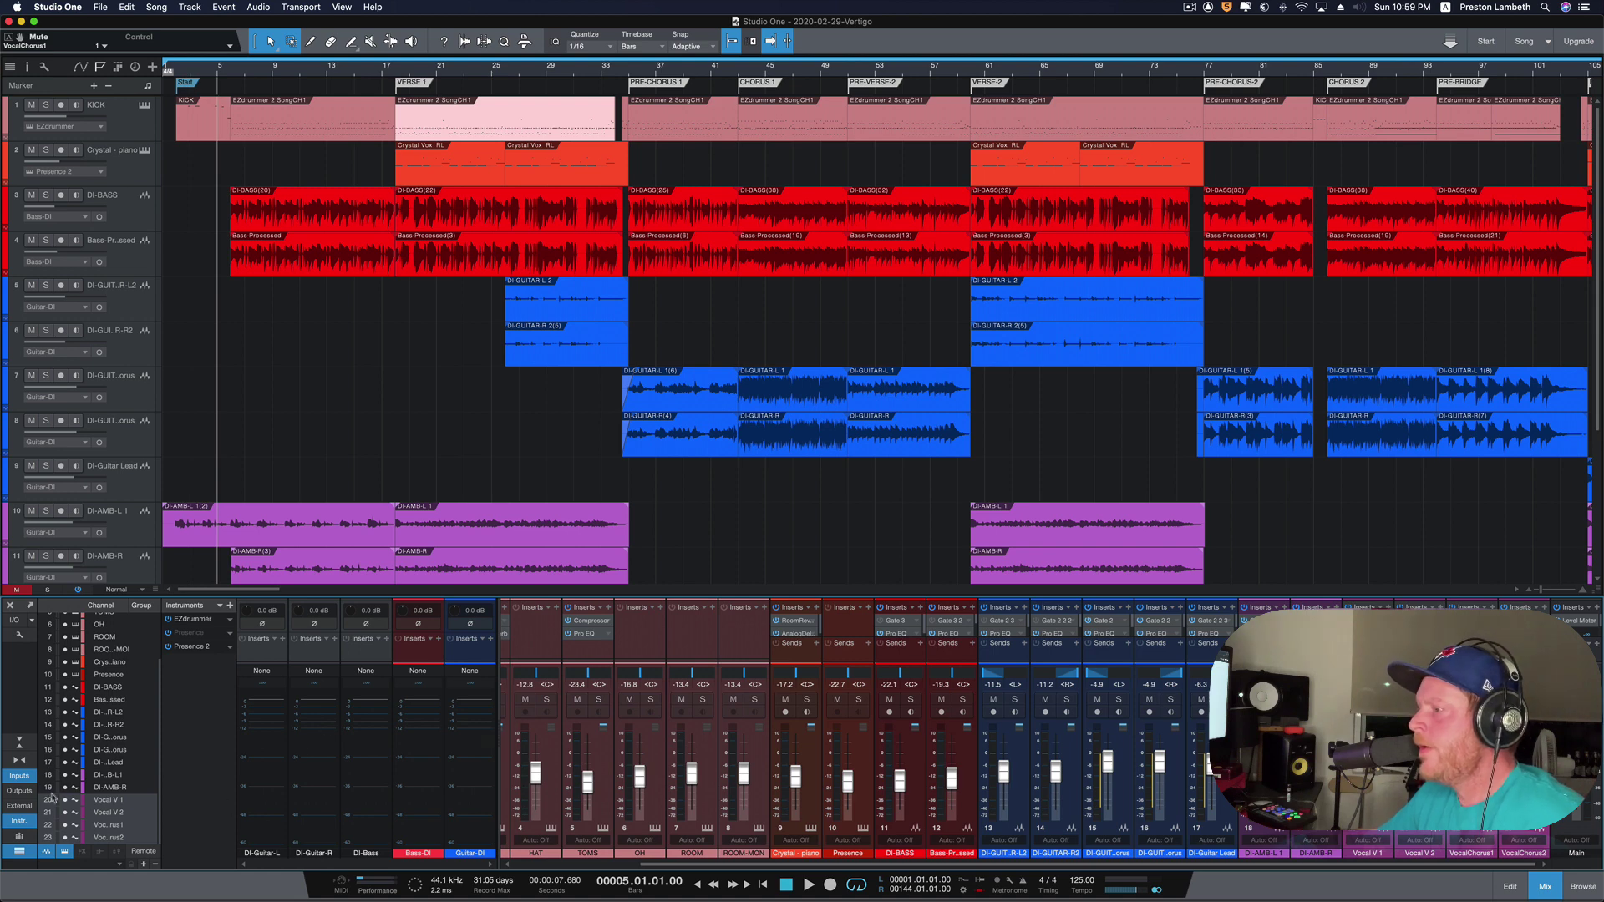
pyautogui.click(19, 776)
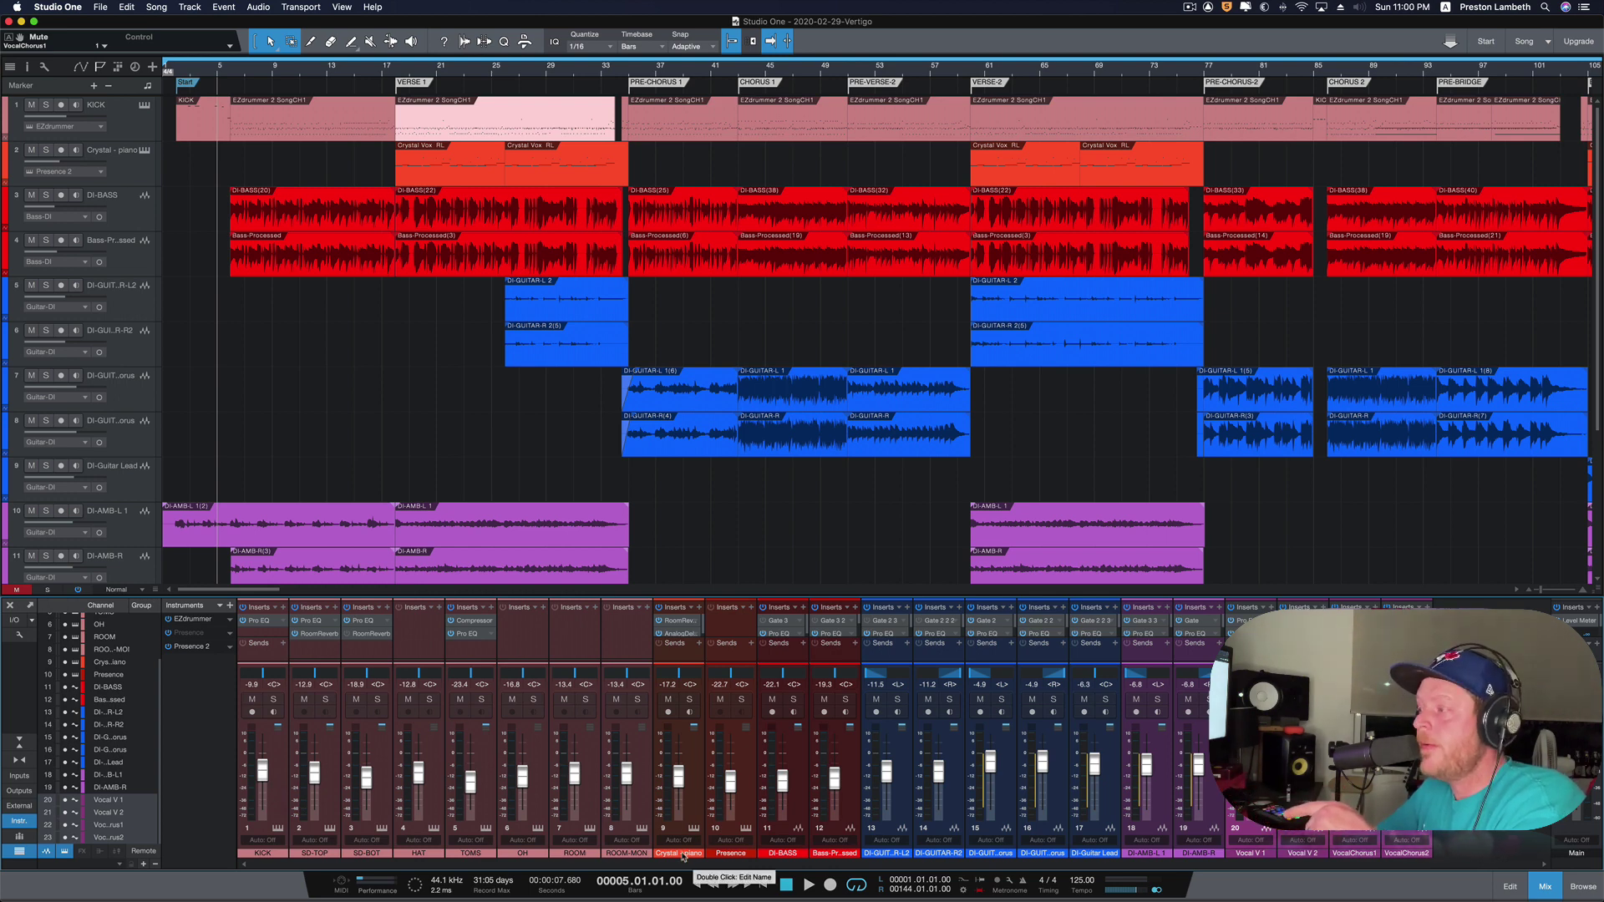
pyautogui.click(732, 854)
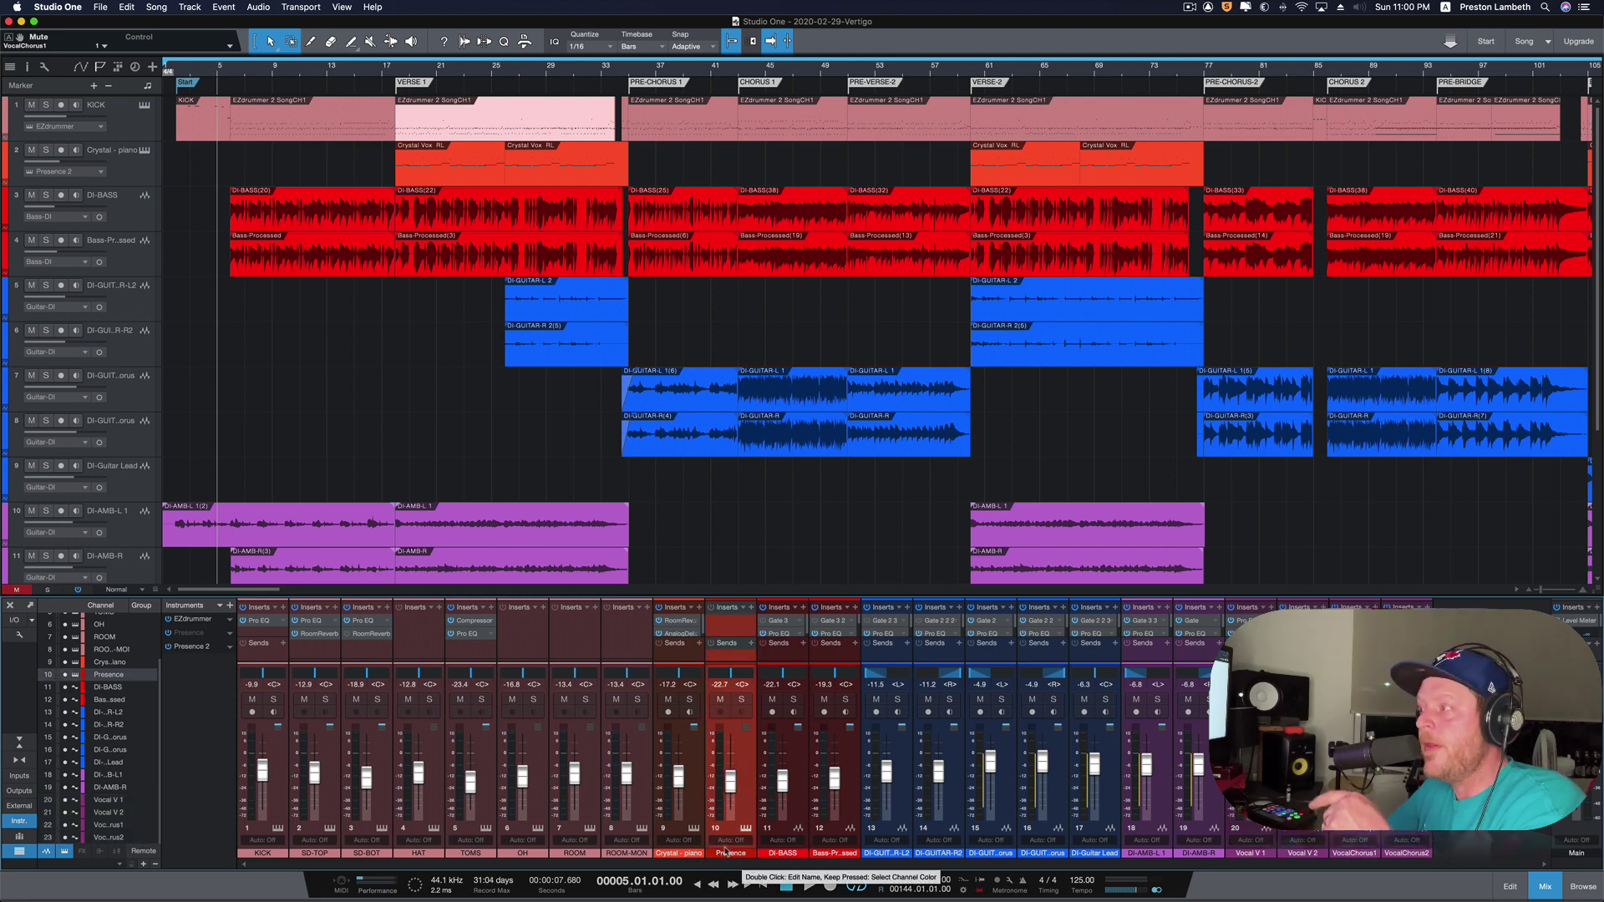
pyautogui.click(784, 854)
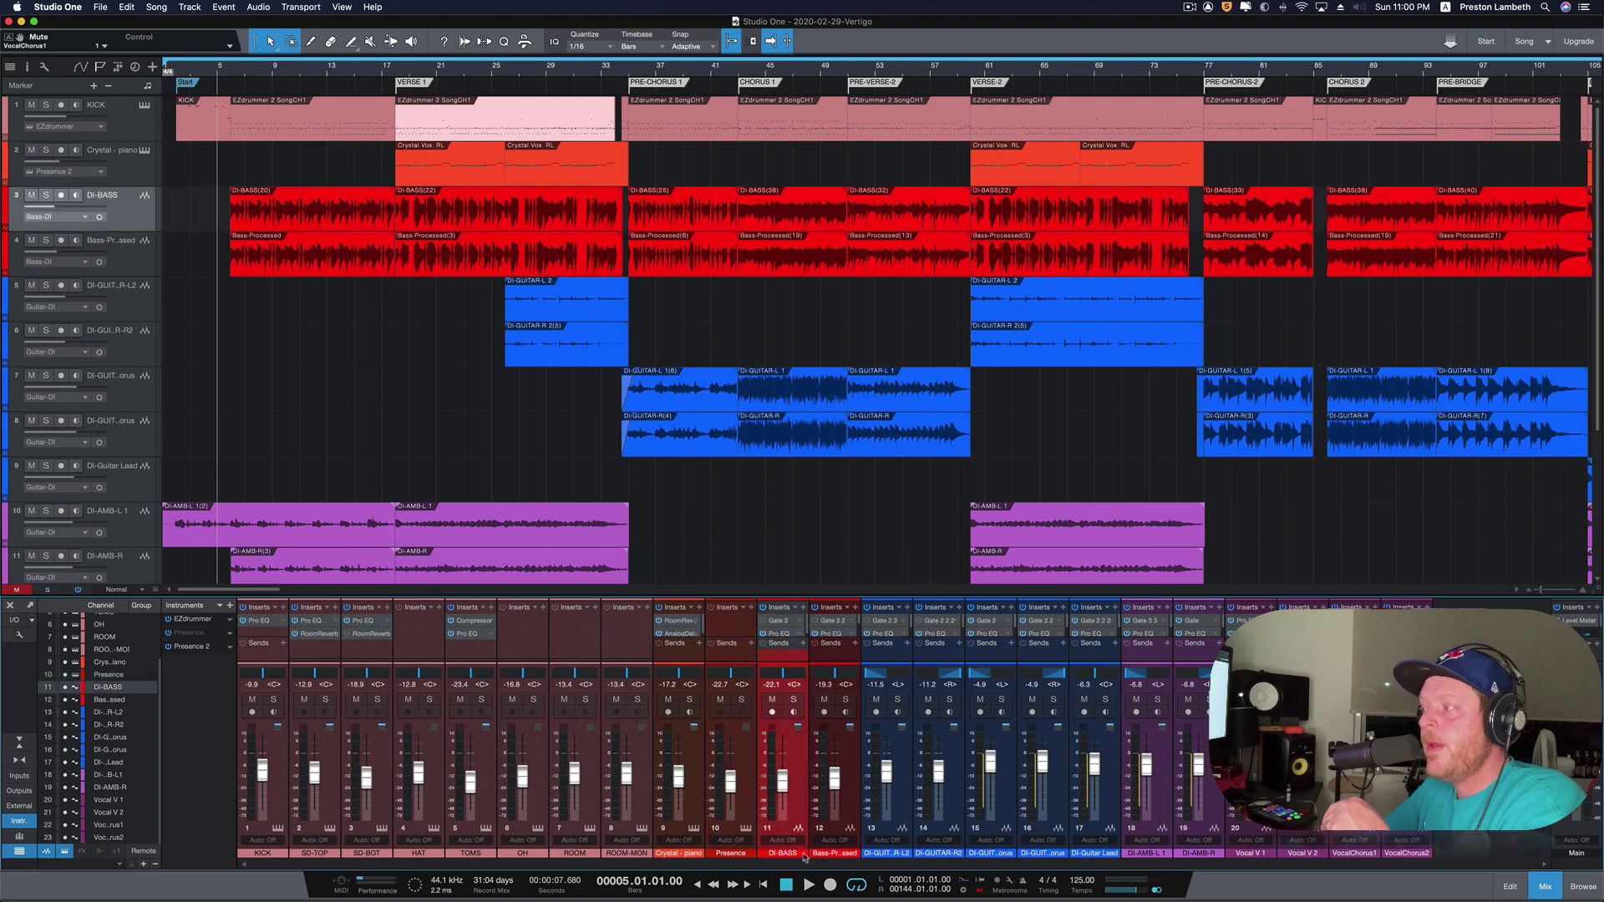
pyautogui.click(830, 855)
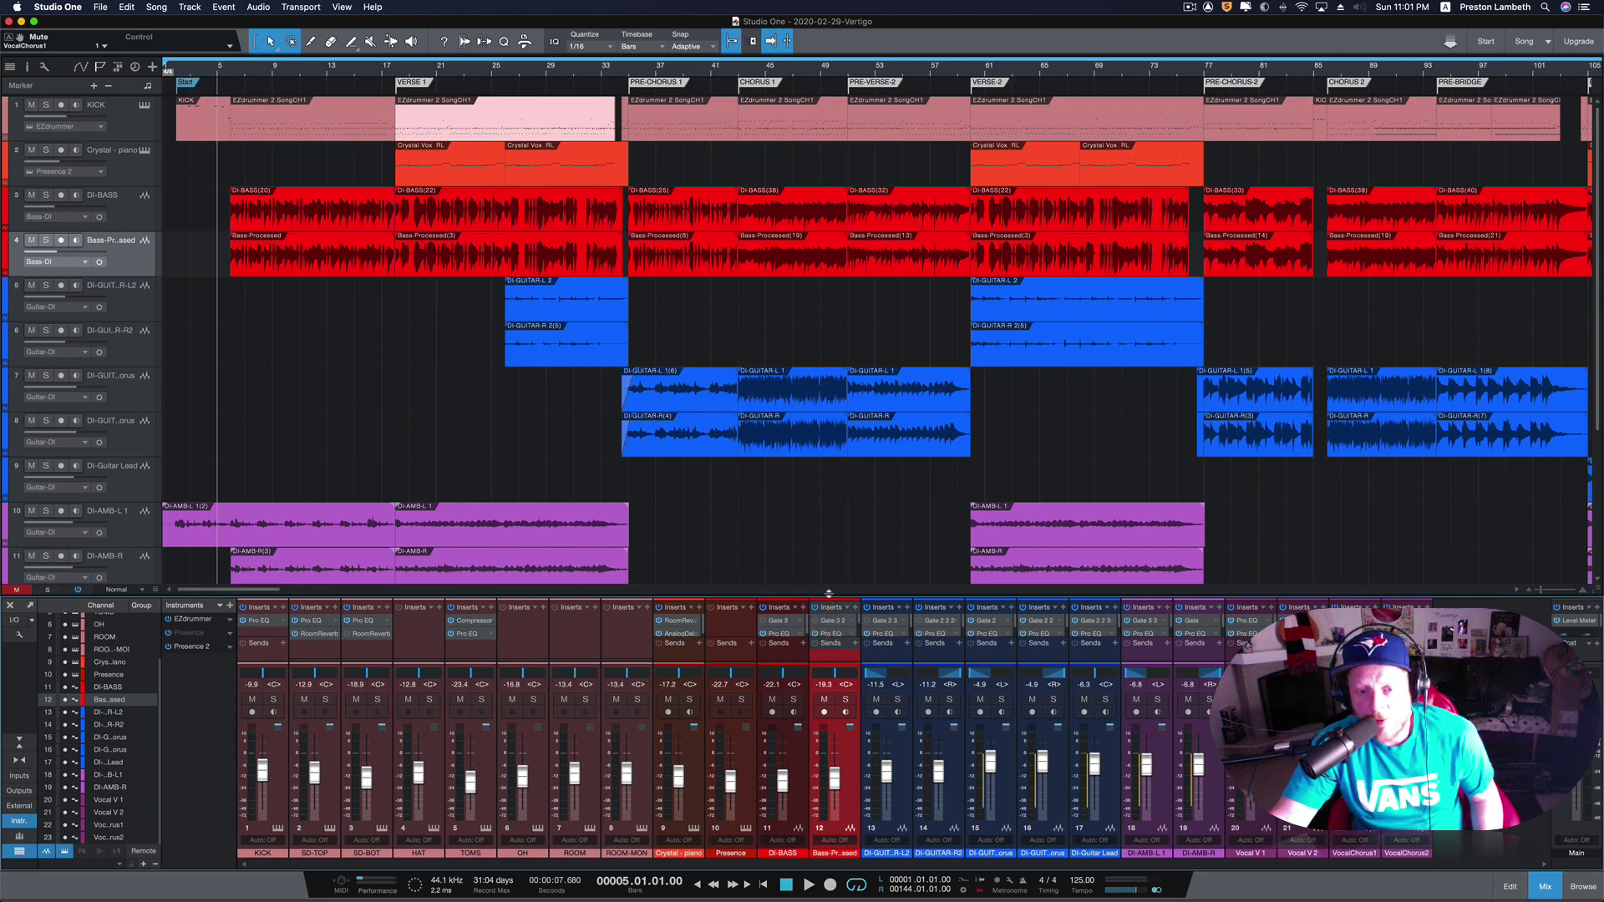
pyautogui.moveTo(833, 510); pyautogui.dragTo(833, 512)
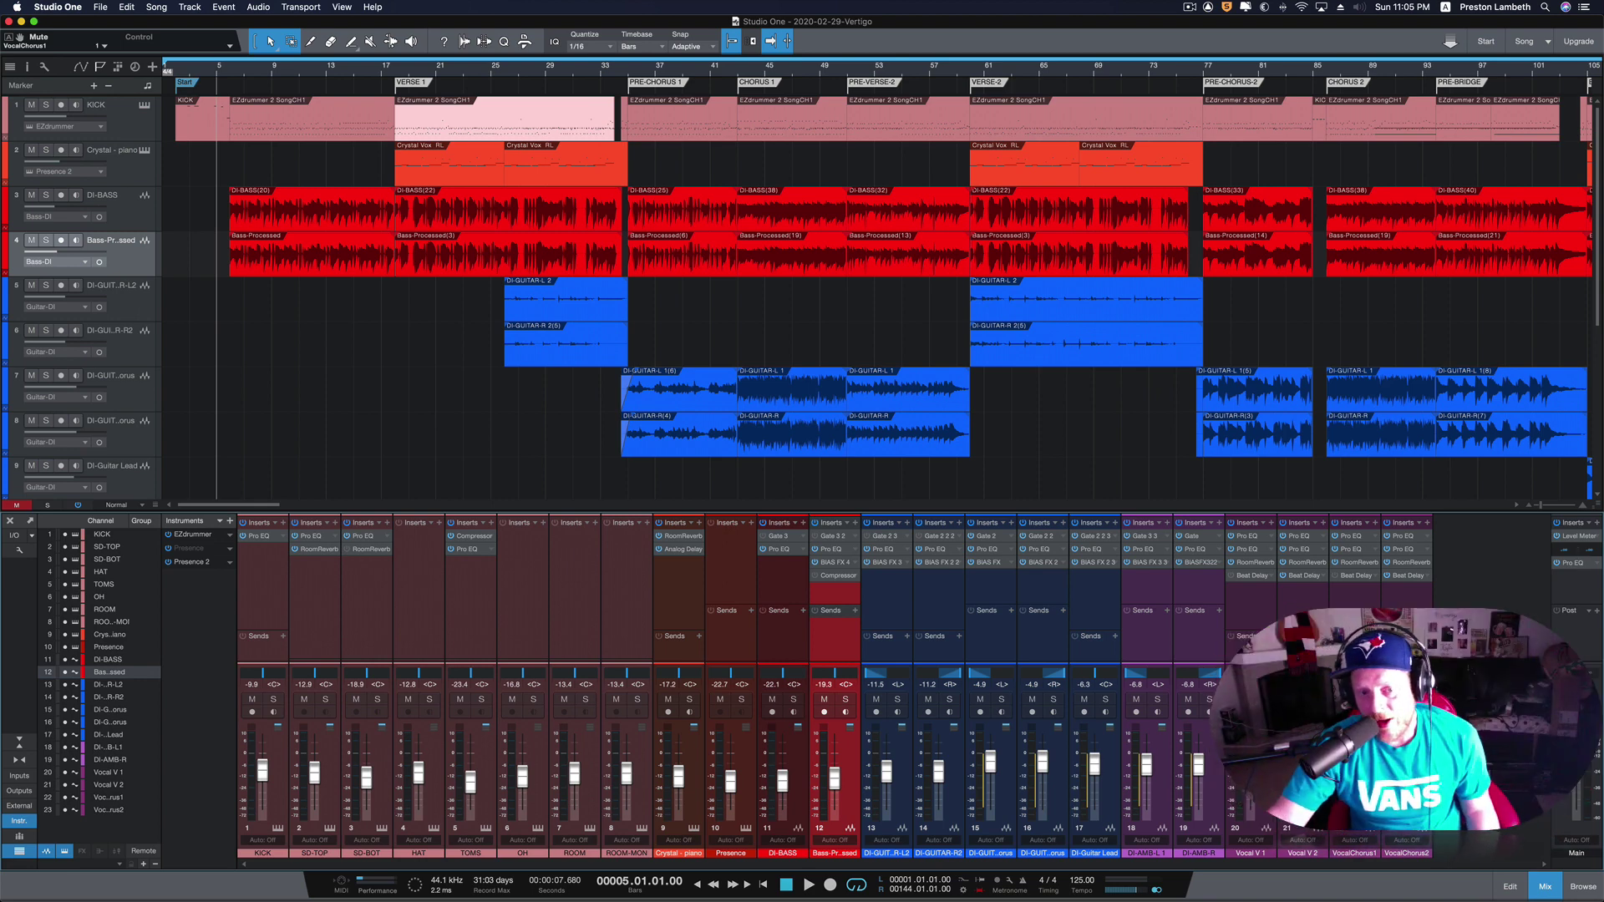
# - Merge the KICK track's drum events from the song start through Pre-Chorus 1 into one event
pyautogui.click(133, 132)
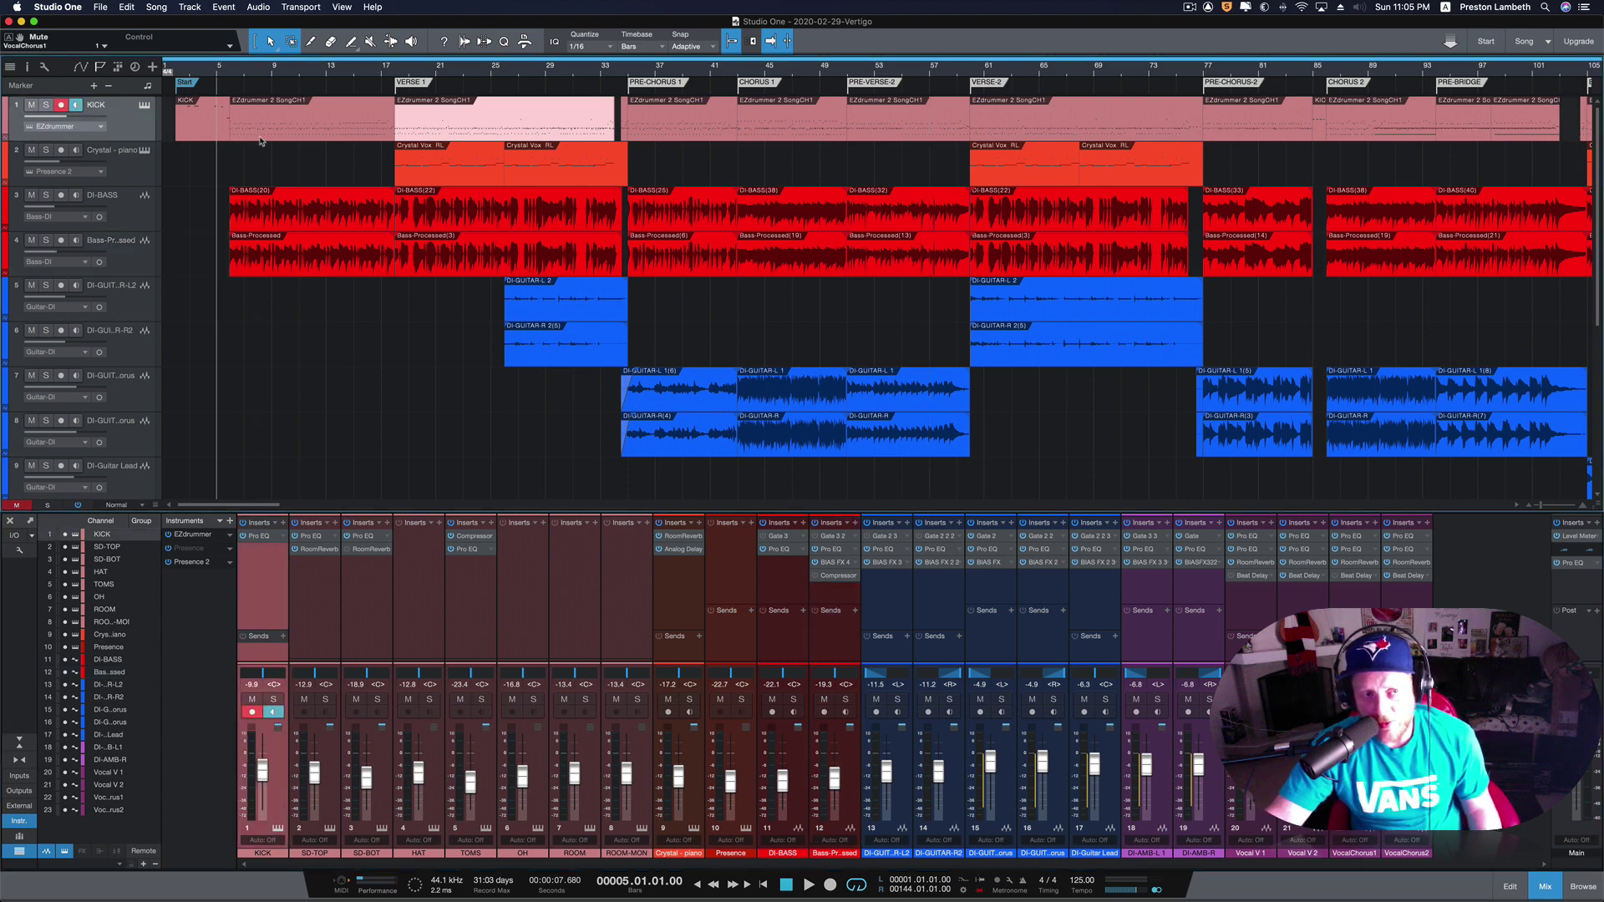
pyautogui.moveTo(169, 124); pyautogui.dragTo(1170, 146)
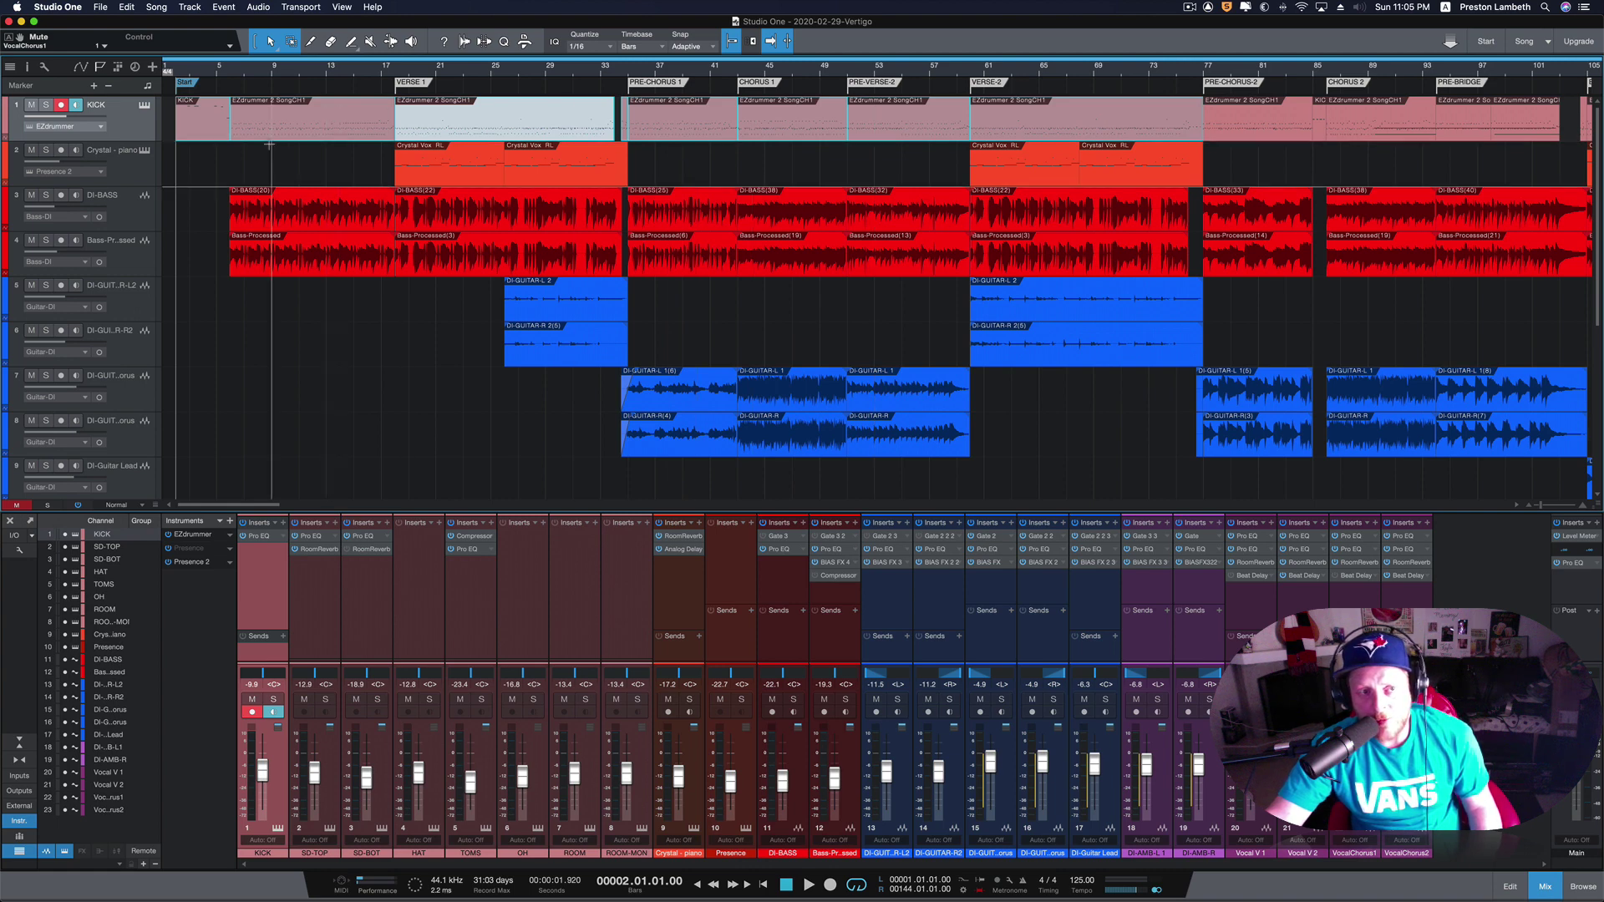
pyautogui.click(229, 149)
pyautogui.moveTo(170, 125); pyautogui.dragTo(409, 122)
pyautogui.rightClick(405, 124)
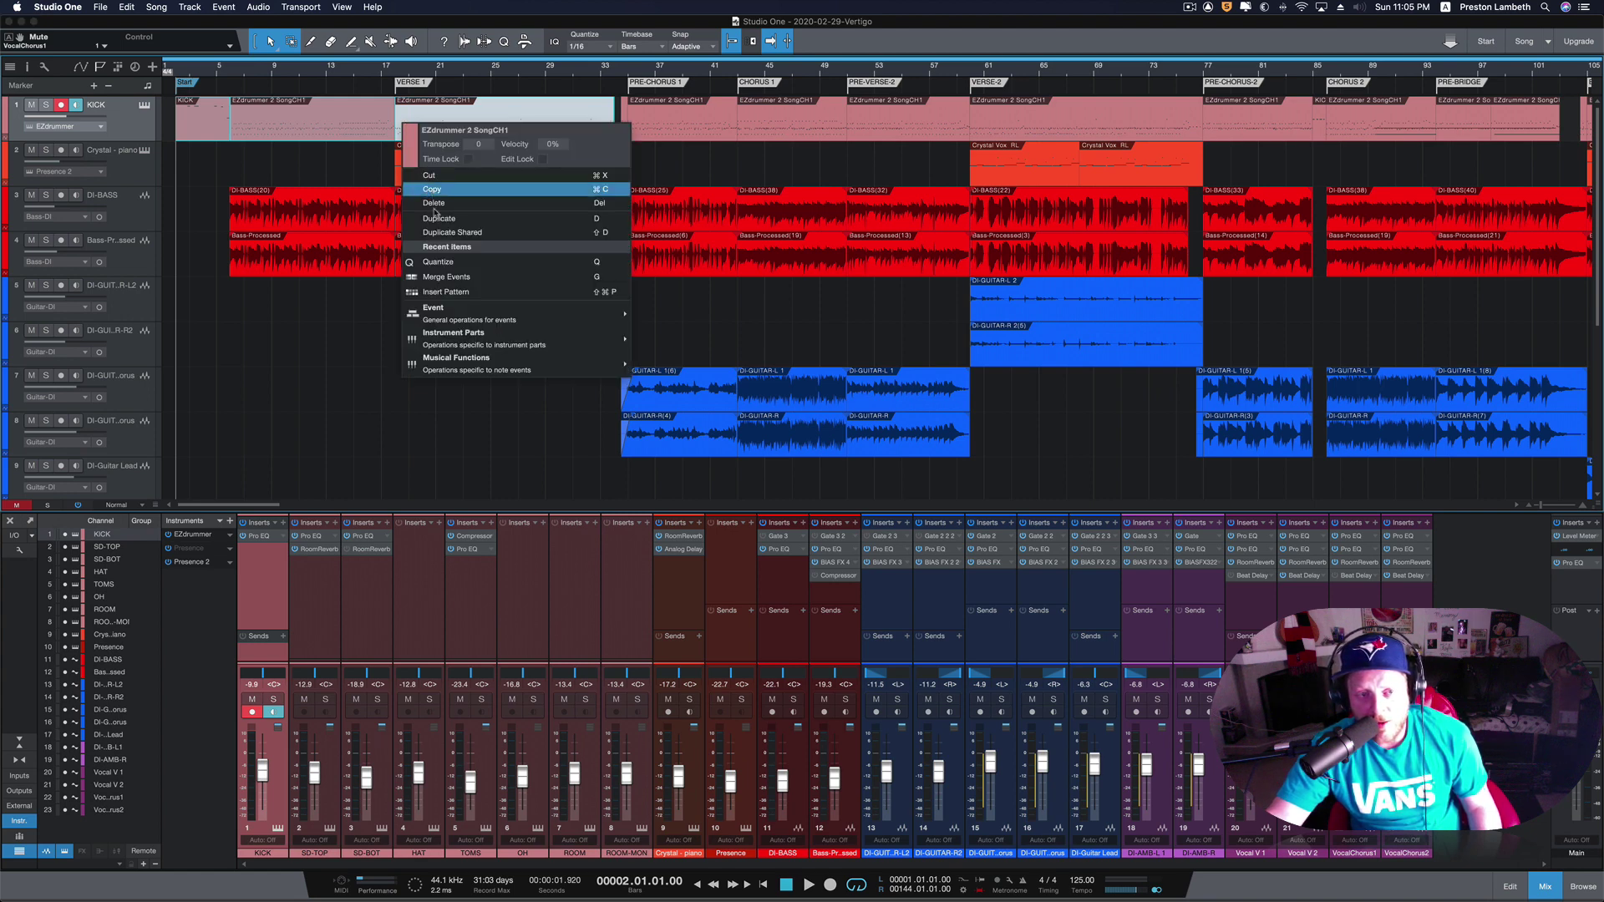
pyautogui.click(447, 278)
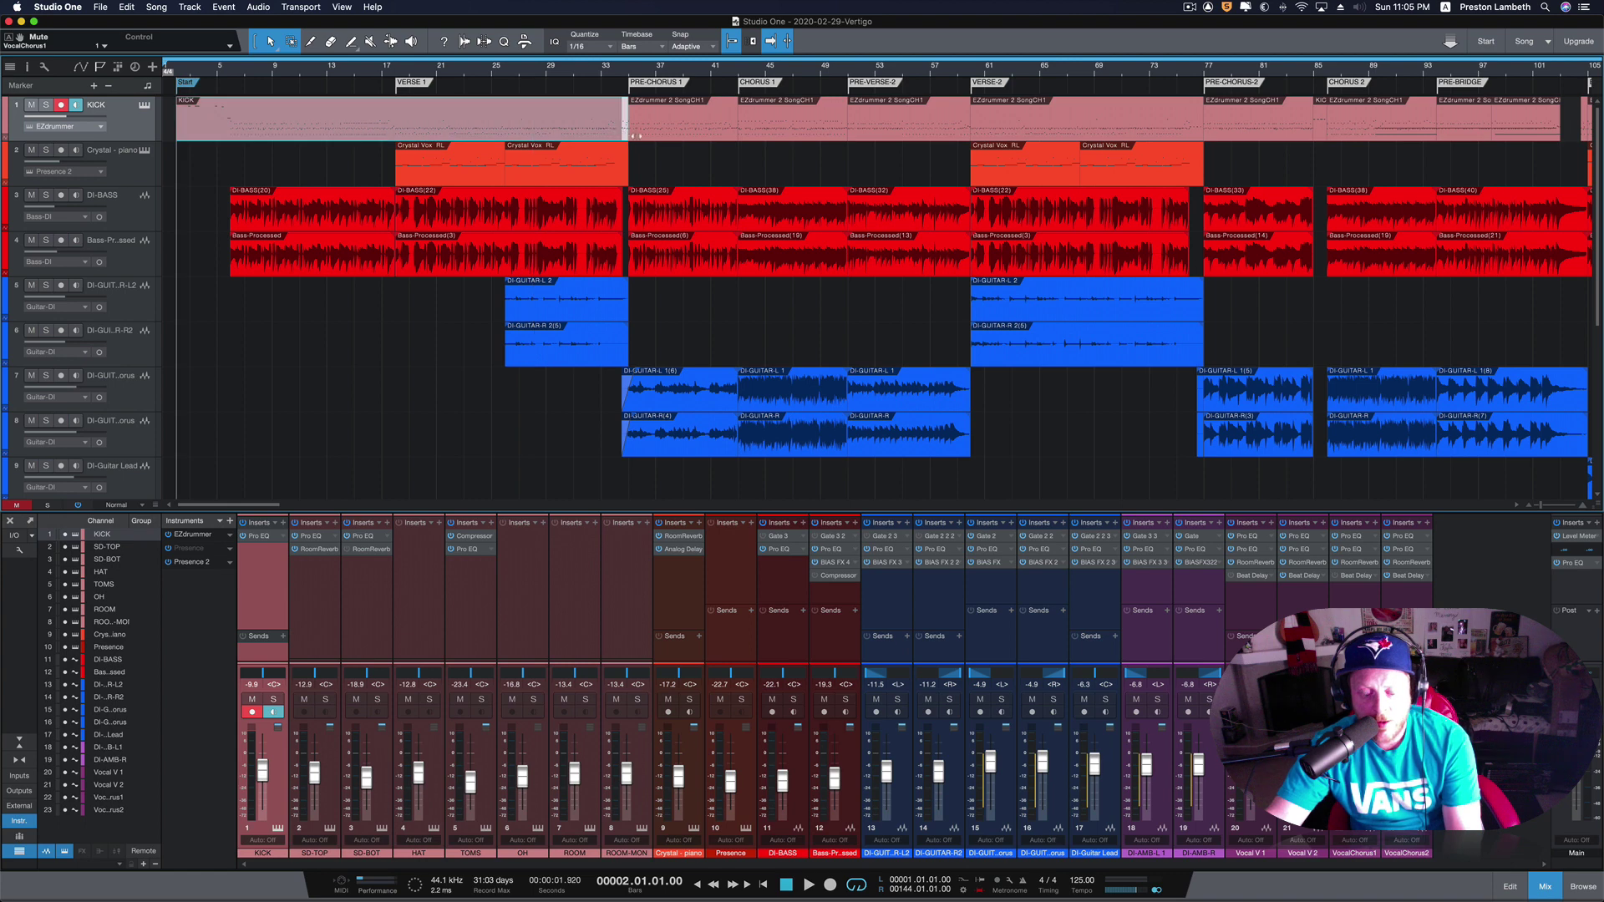
pyautogui.rightClick(666, 134)
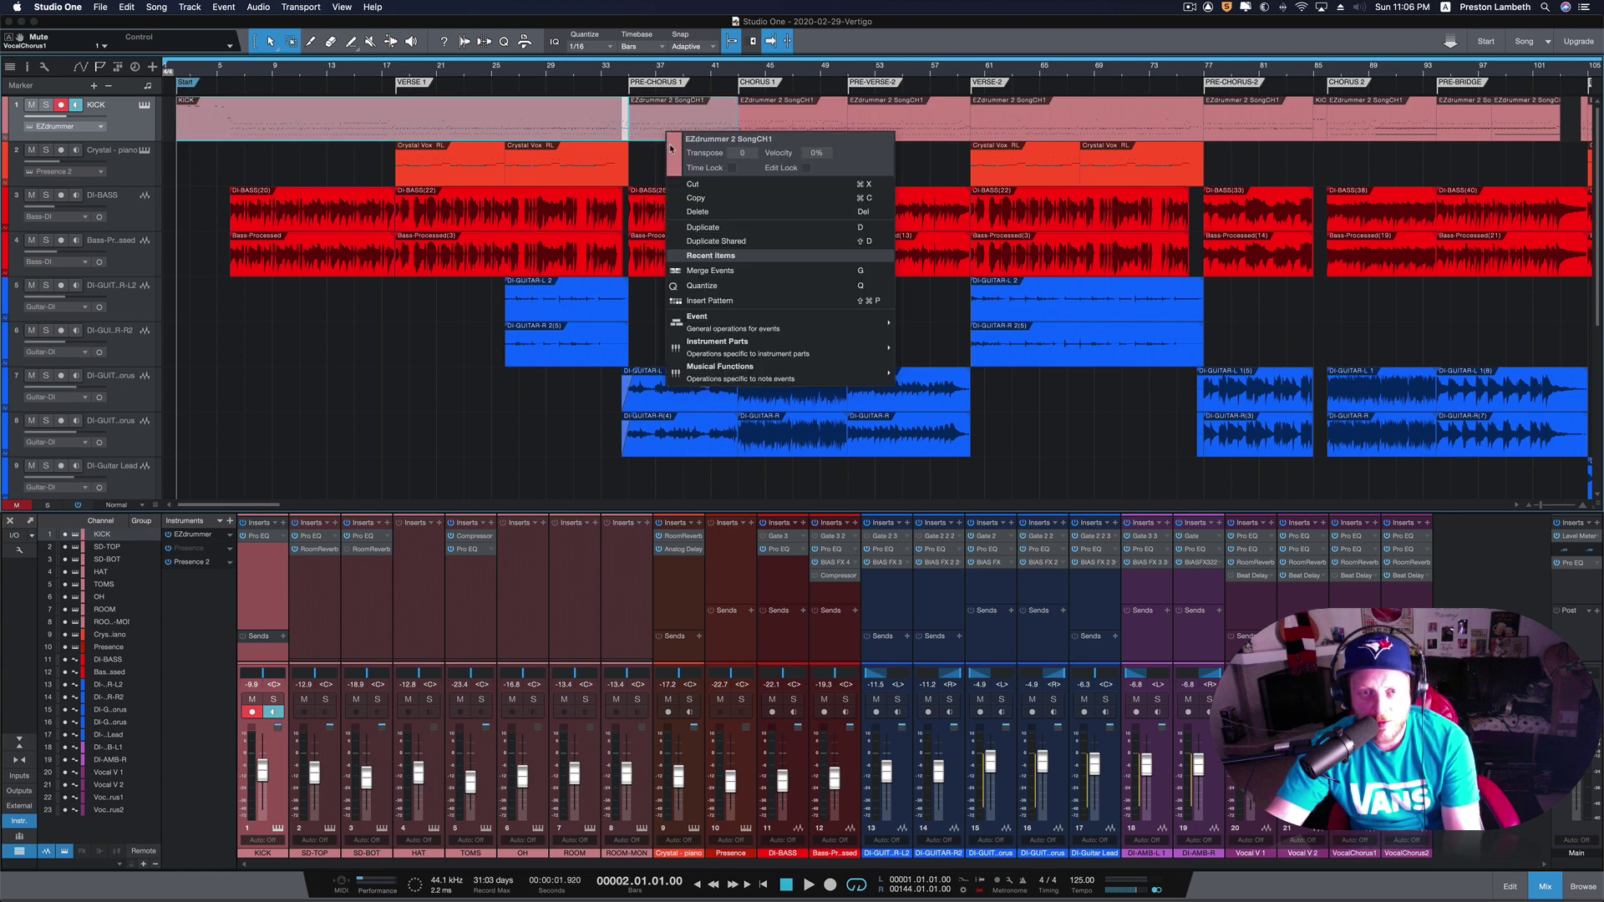
pyautogui.click(698, 272)
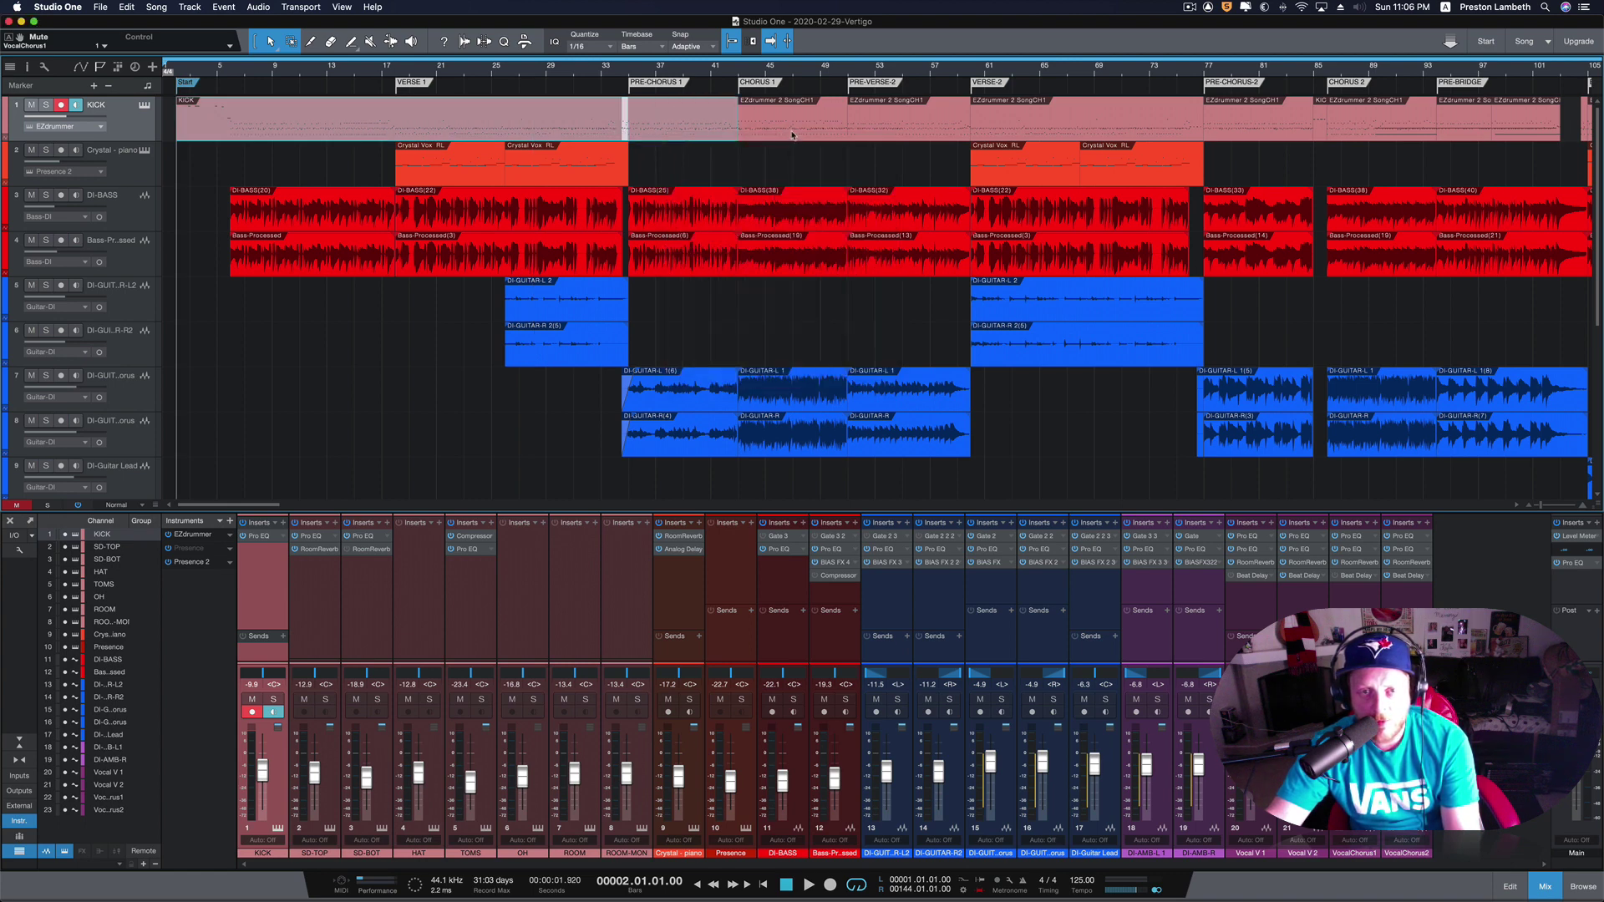
# - Merge the KICK track's drum events from Chorus 1 through Pre-Bridge, except the Chorus 2 event, into the first merged event
pyautogui.click(836, 132)
pyautogui.keyDown('shift'); pyautogui.click(896, 134); pyautogui.keyUp('shift')
pyautogui.keyDown('shift'); pyautogui.click(1029, 133); pyautogui.keyUp('shift')
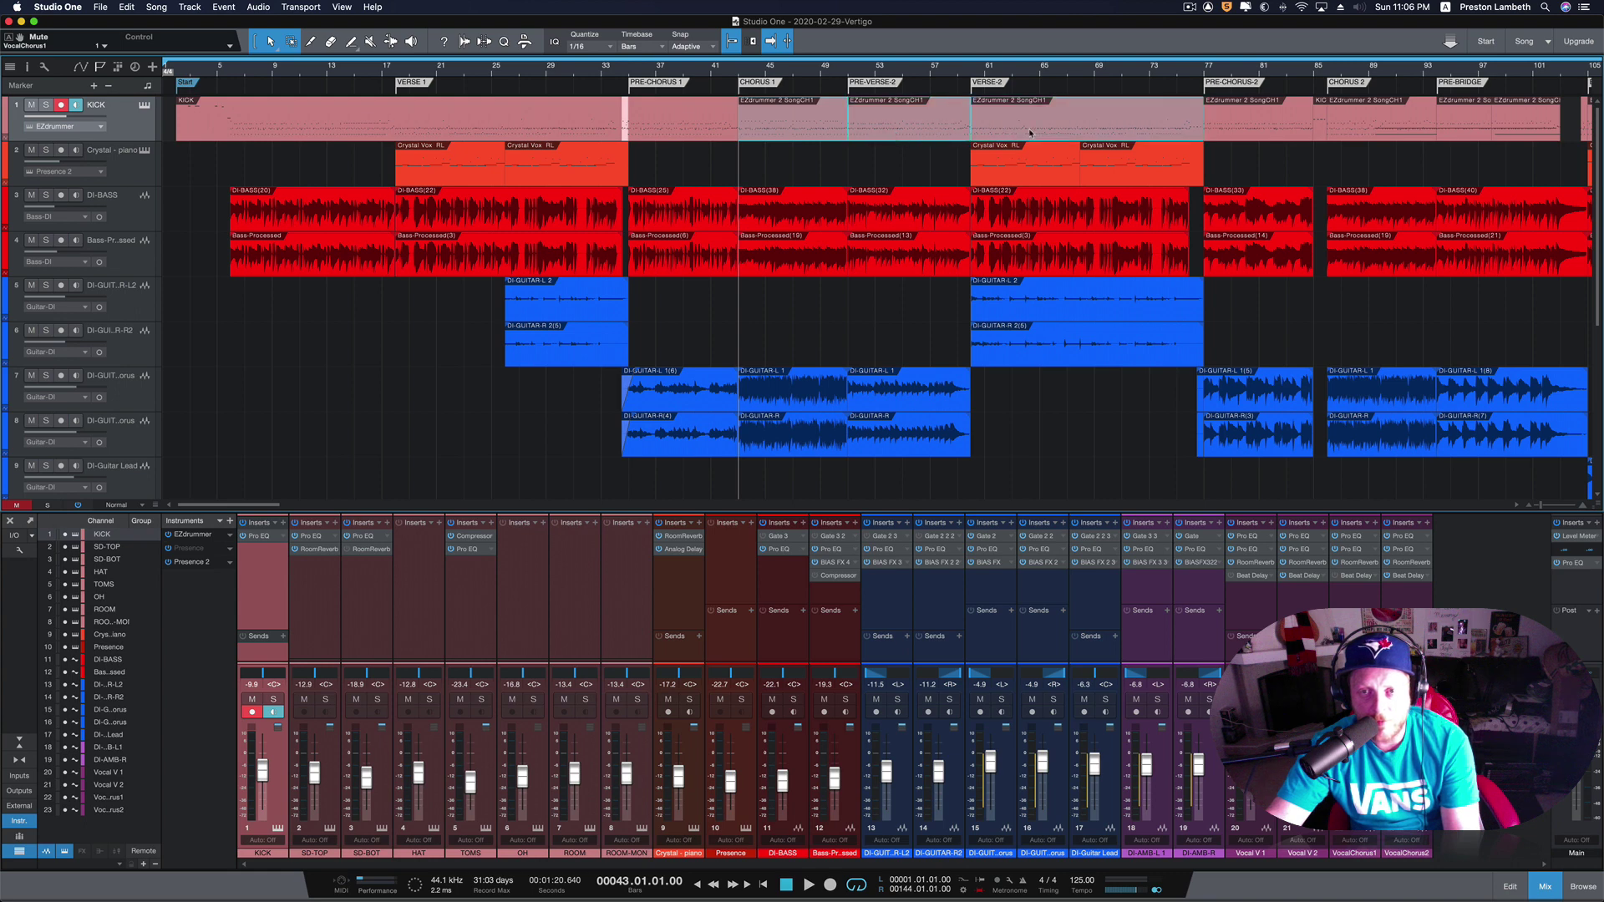
pyautogui.keyDown('shift'); pyautogui.click(1274, 129); pyautogui.keyUp('shift')
pyautogui.keyDown('shift'); pyautogui.click(1320, 130); pyautogui.keyUp('shift')
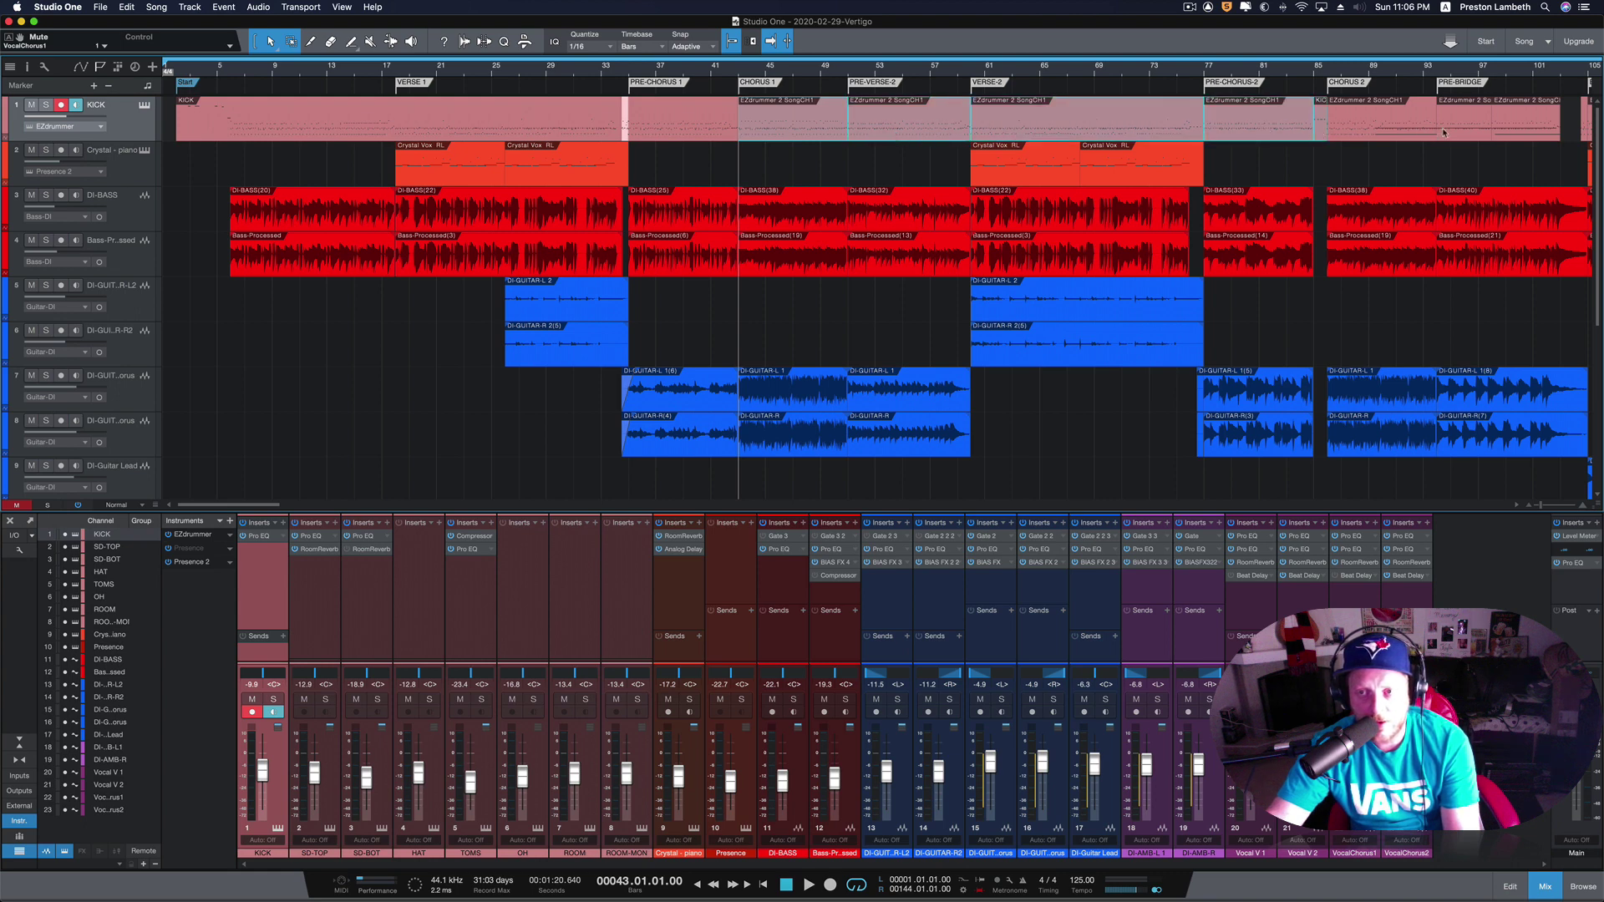
pyautogui.keyDown('shift'); pyautogui.click(1471, 127); pyautogui.keyUp('shift')
pyautogui.keyDown('shift'); pyautogui.click(1535, 127); pyautogui.keyUp('shift')
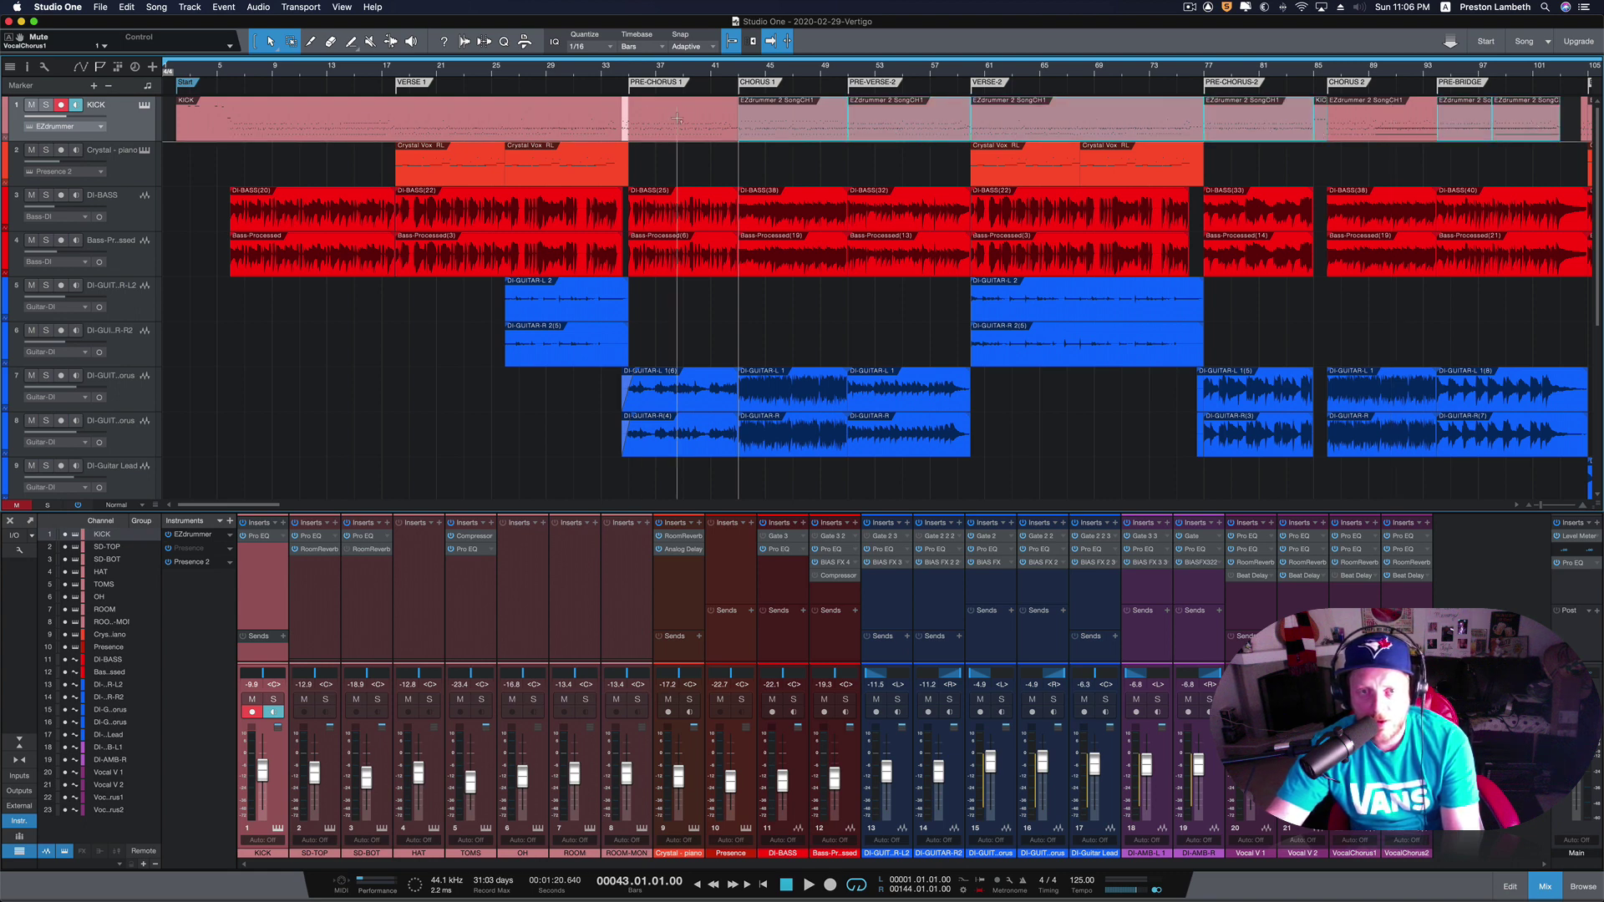
pyautogui.keyDown('shift'); pyautogui.click(702, 130); pyautogui.keyUp('shift')
pyautogui.rightClick(758, 131)
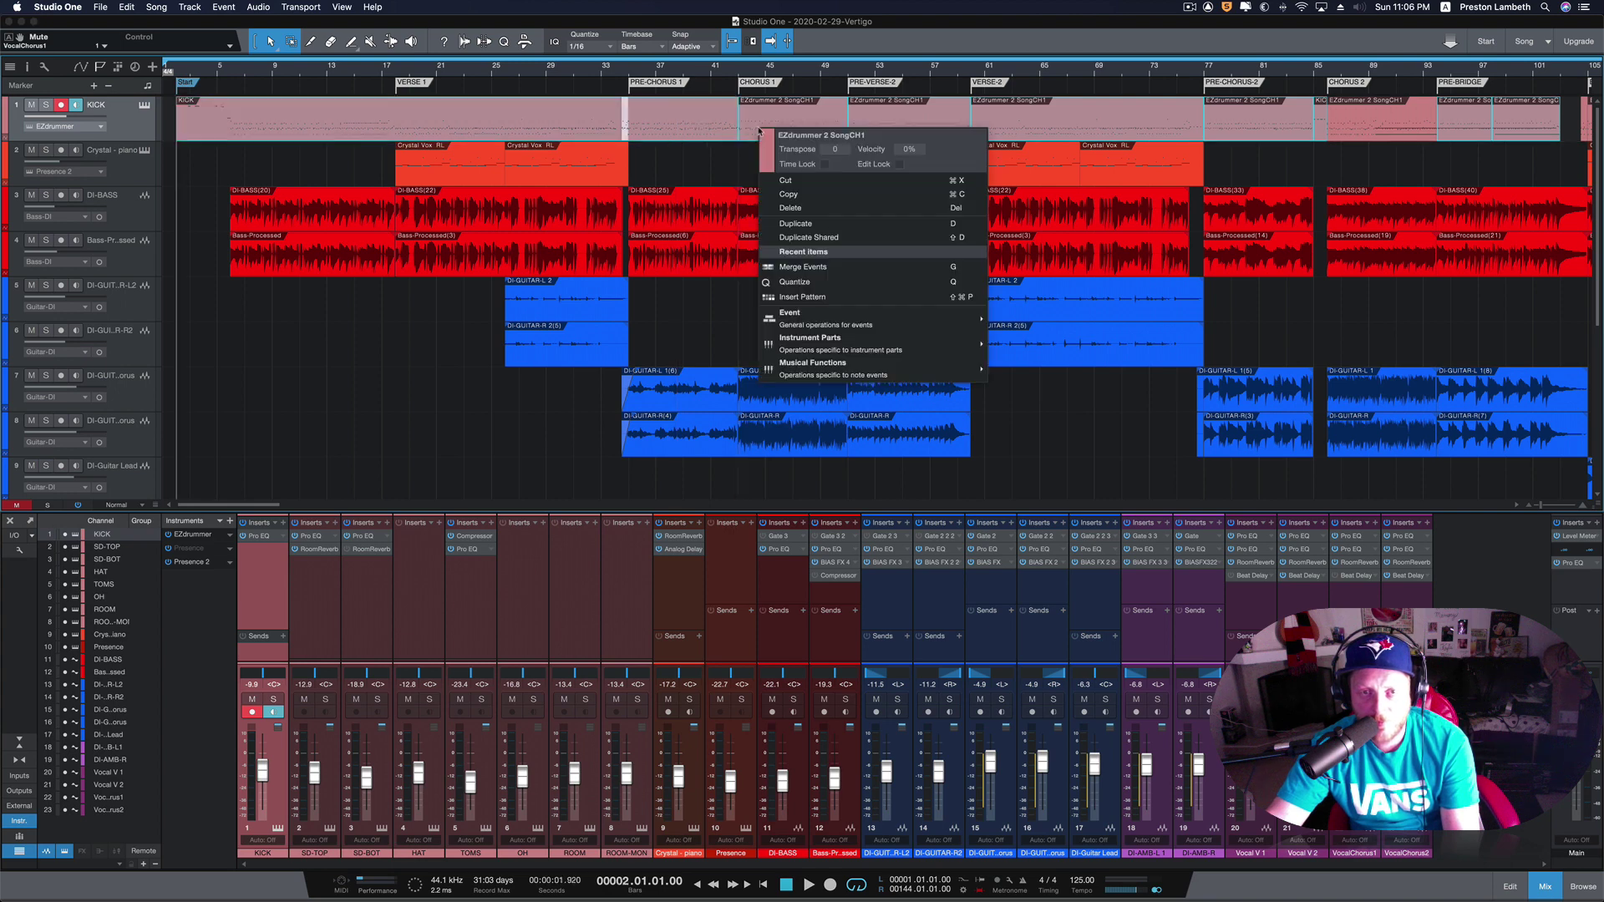
pyautogui.click(798, 266)
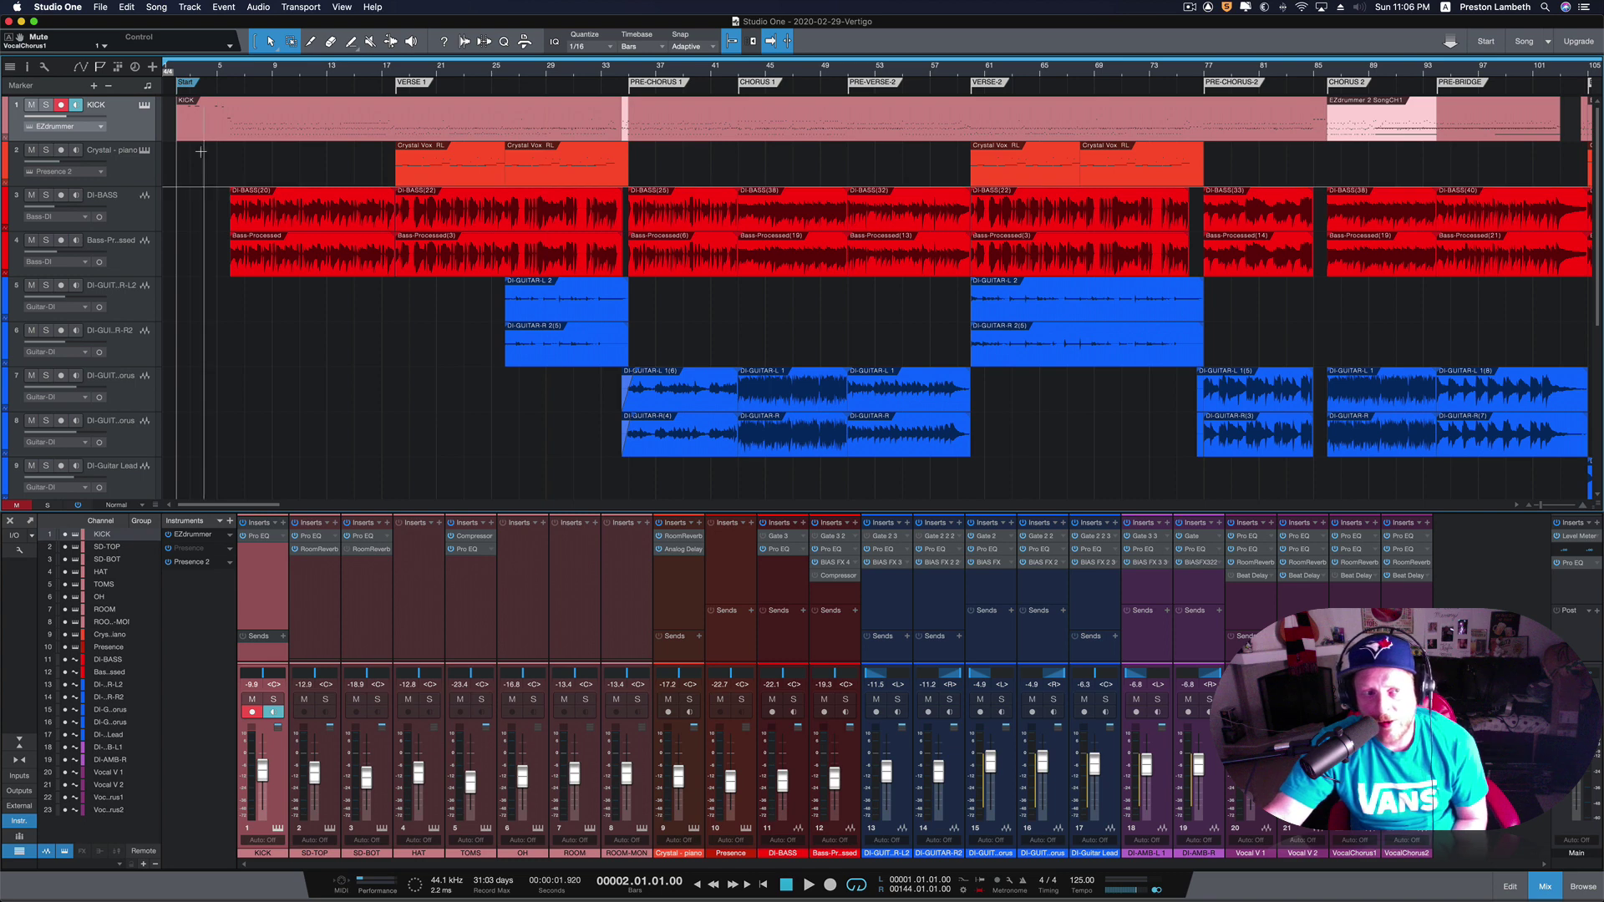
# - Examine the available track and event commands for the KICK track, including Transform to Audio Track, without applying any
pyautogui.rightClick(136, 127)
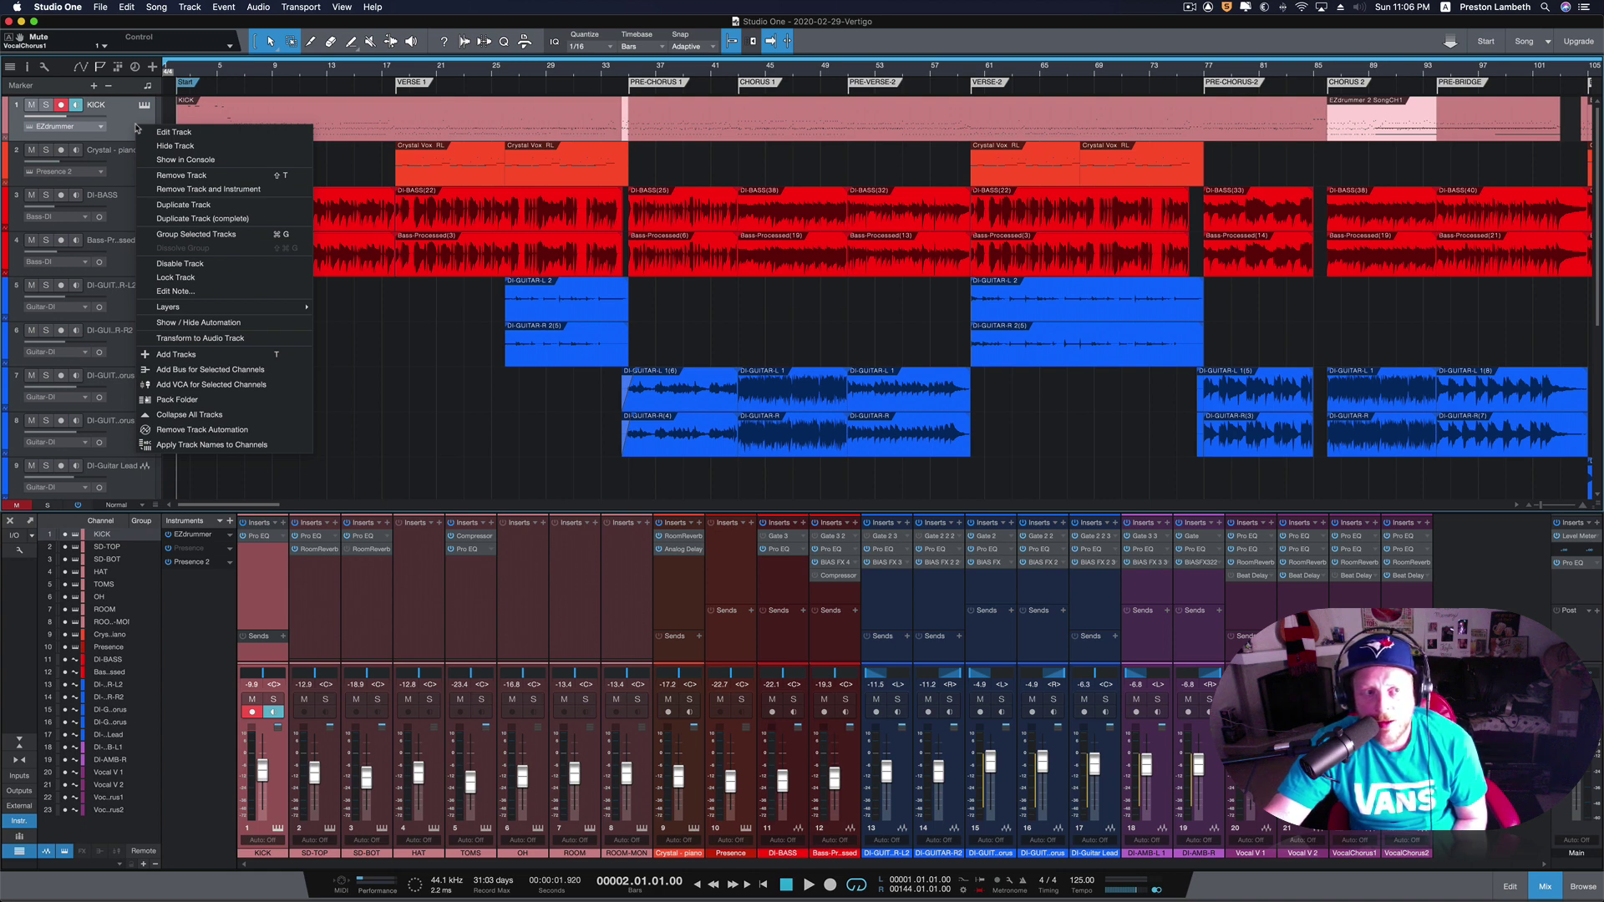
pyautogui.click(311, 122)
pyautogui.rightClick(314, 130)
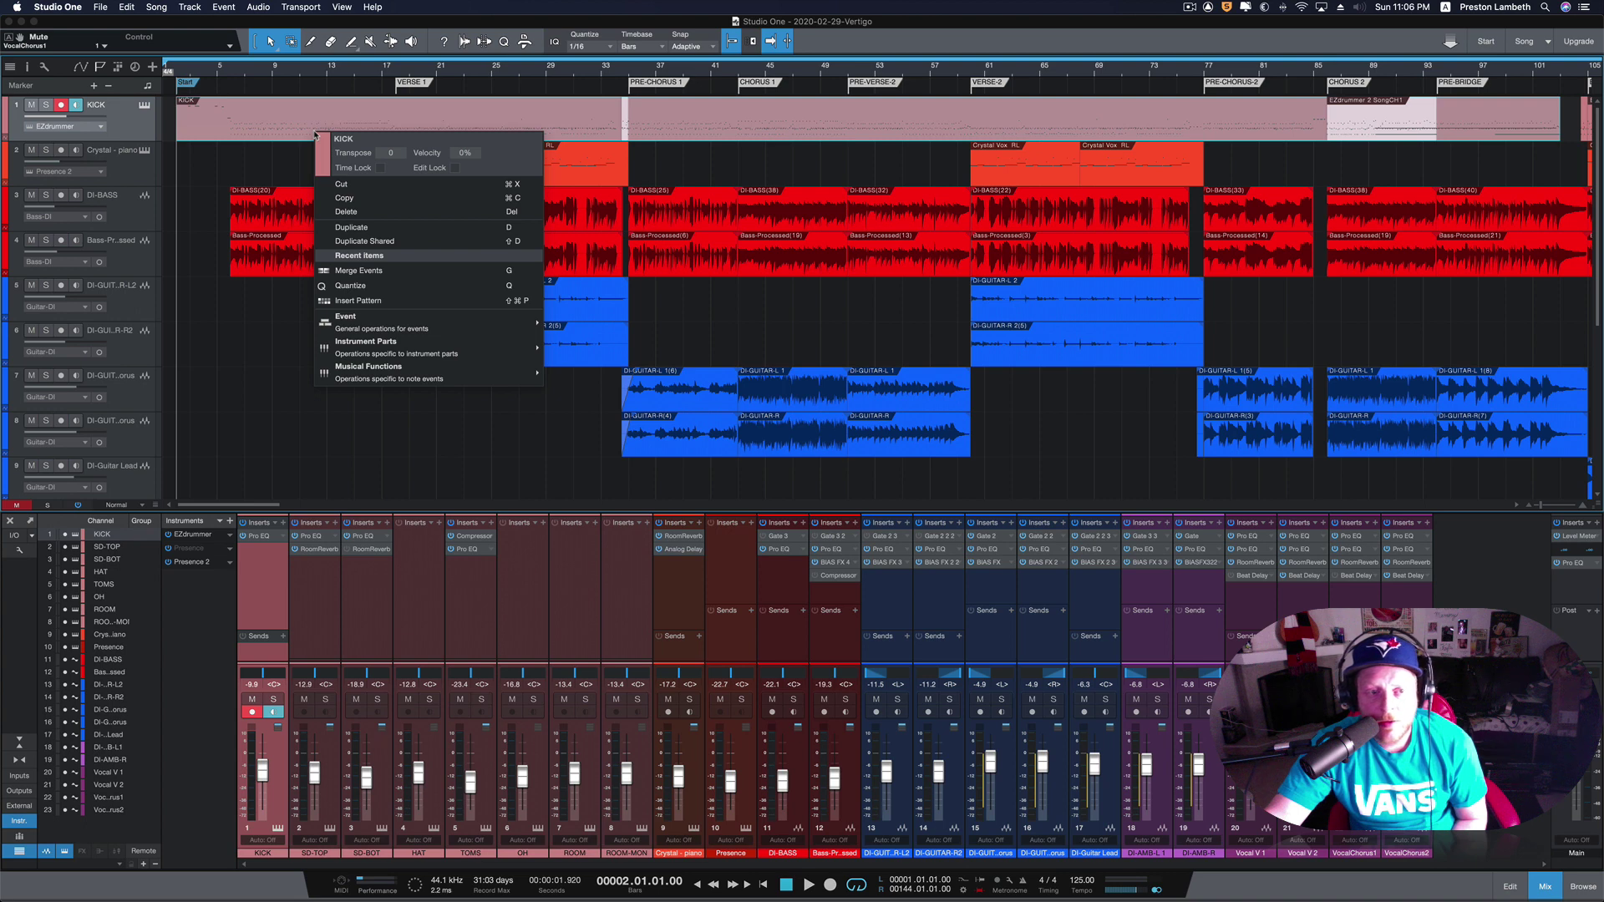
pyautogui.click(129, 121)
pyautogui.rightClick(133, 123)
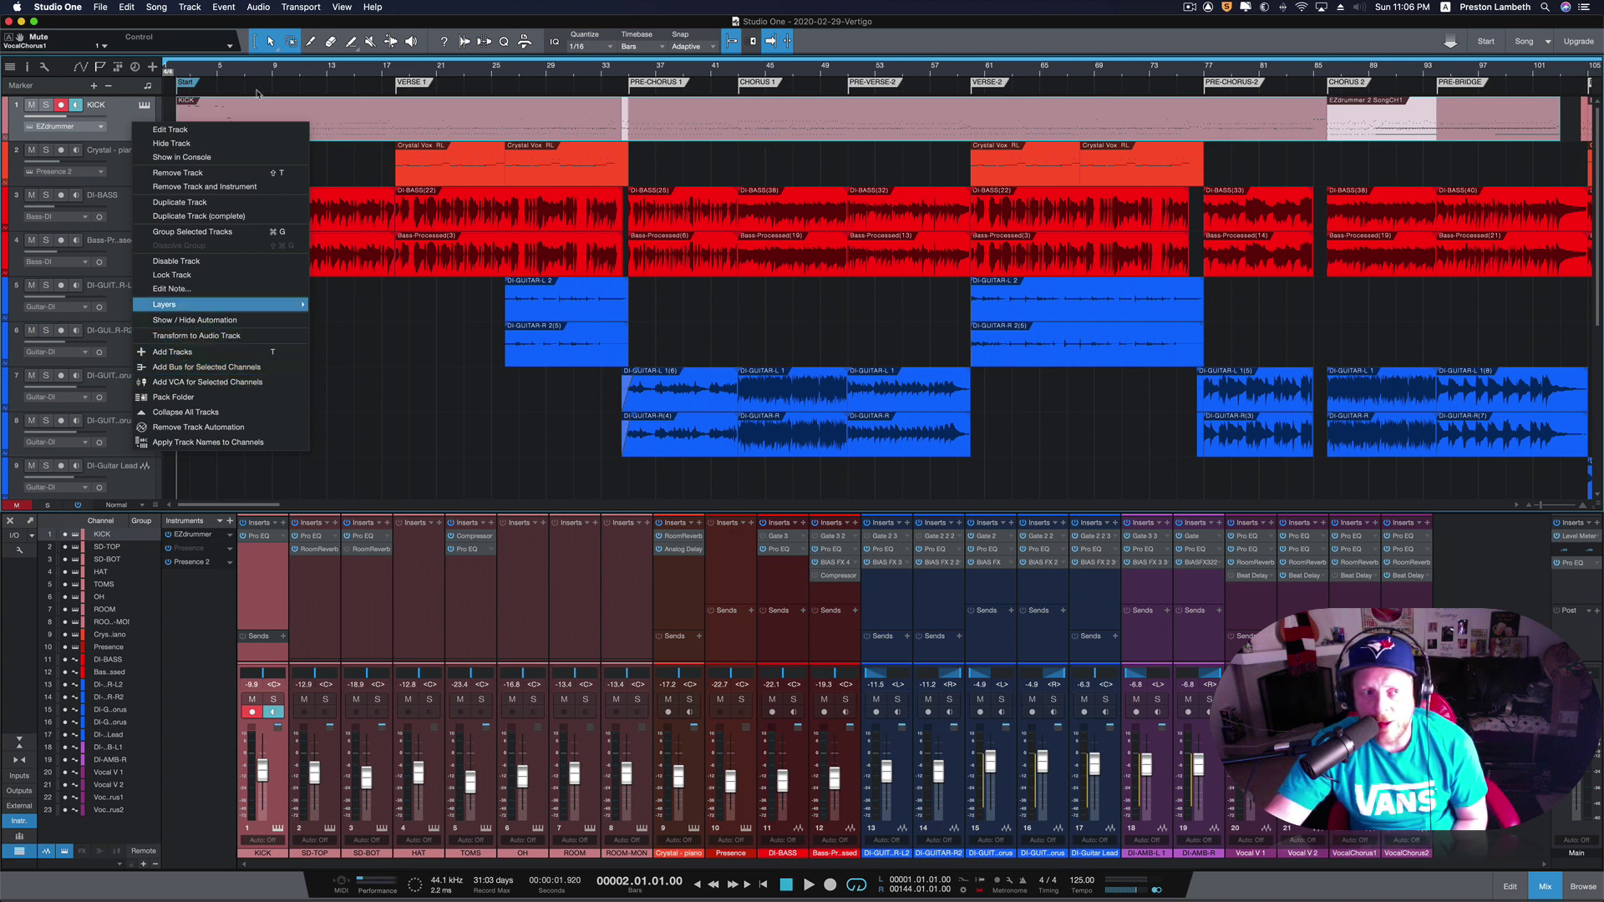
pyautogui.click(121, 126)
pyautogui.rightClick(121, 126)
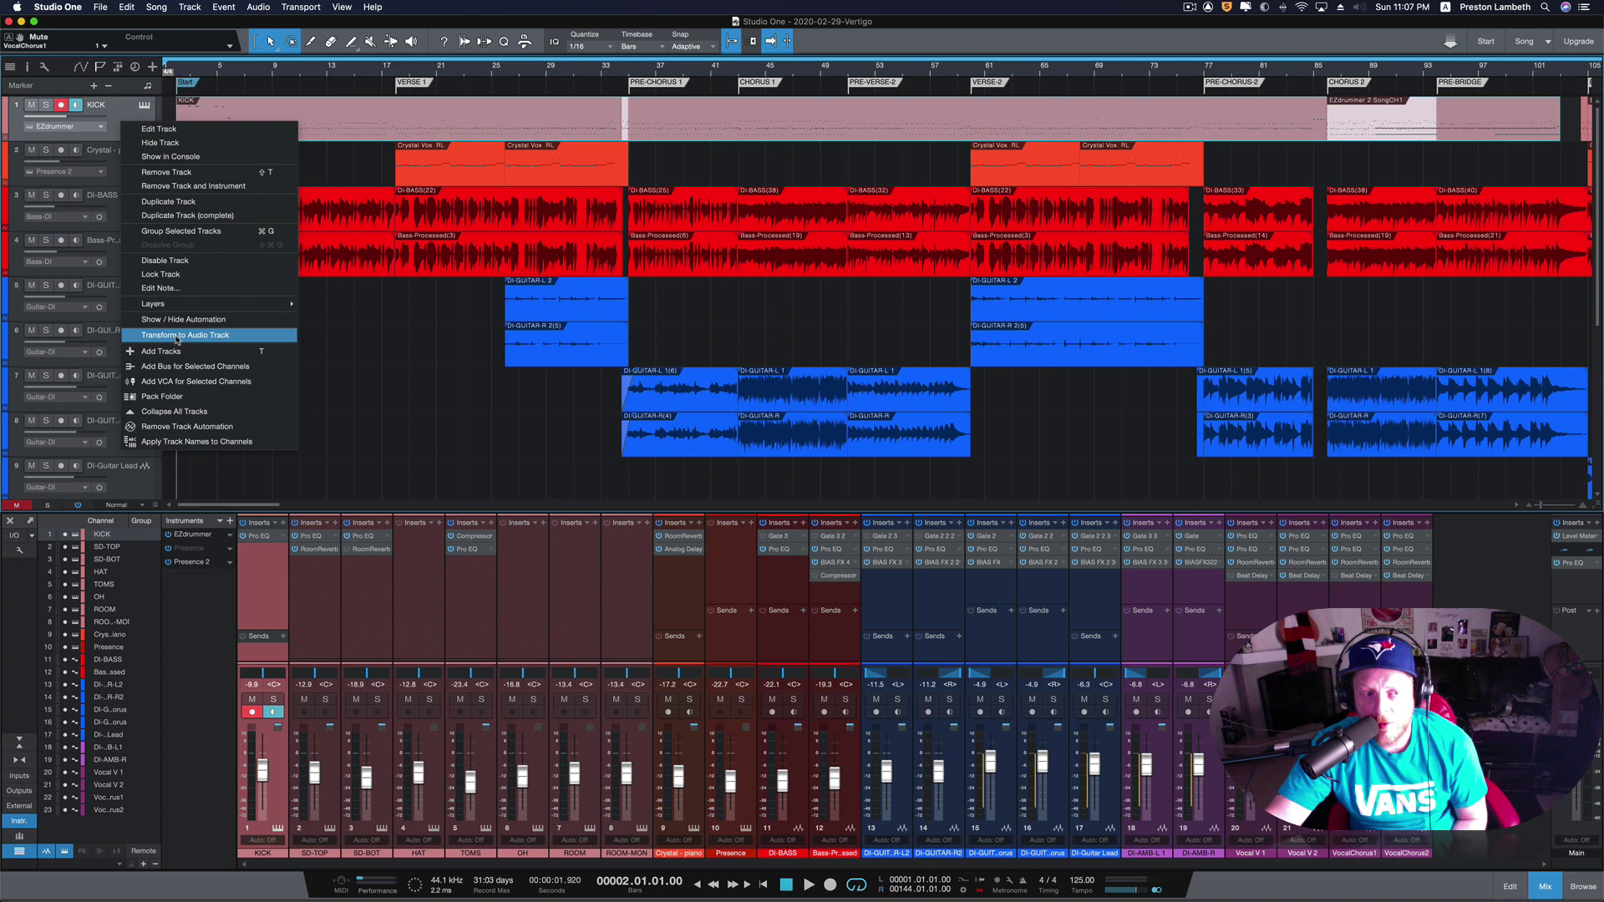
pyautogui.click(387, 325)
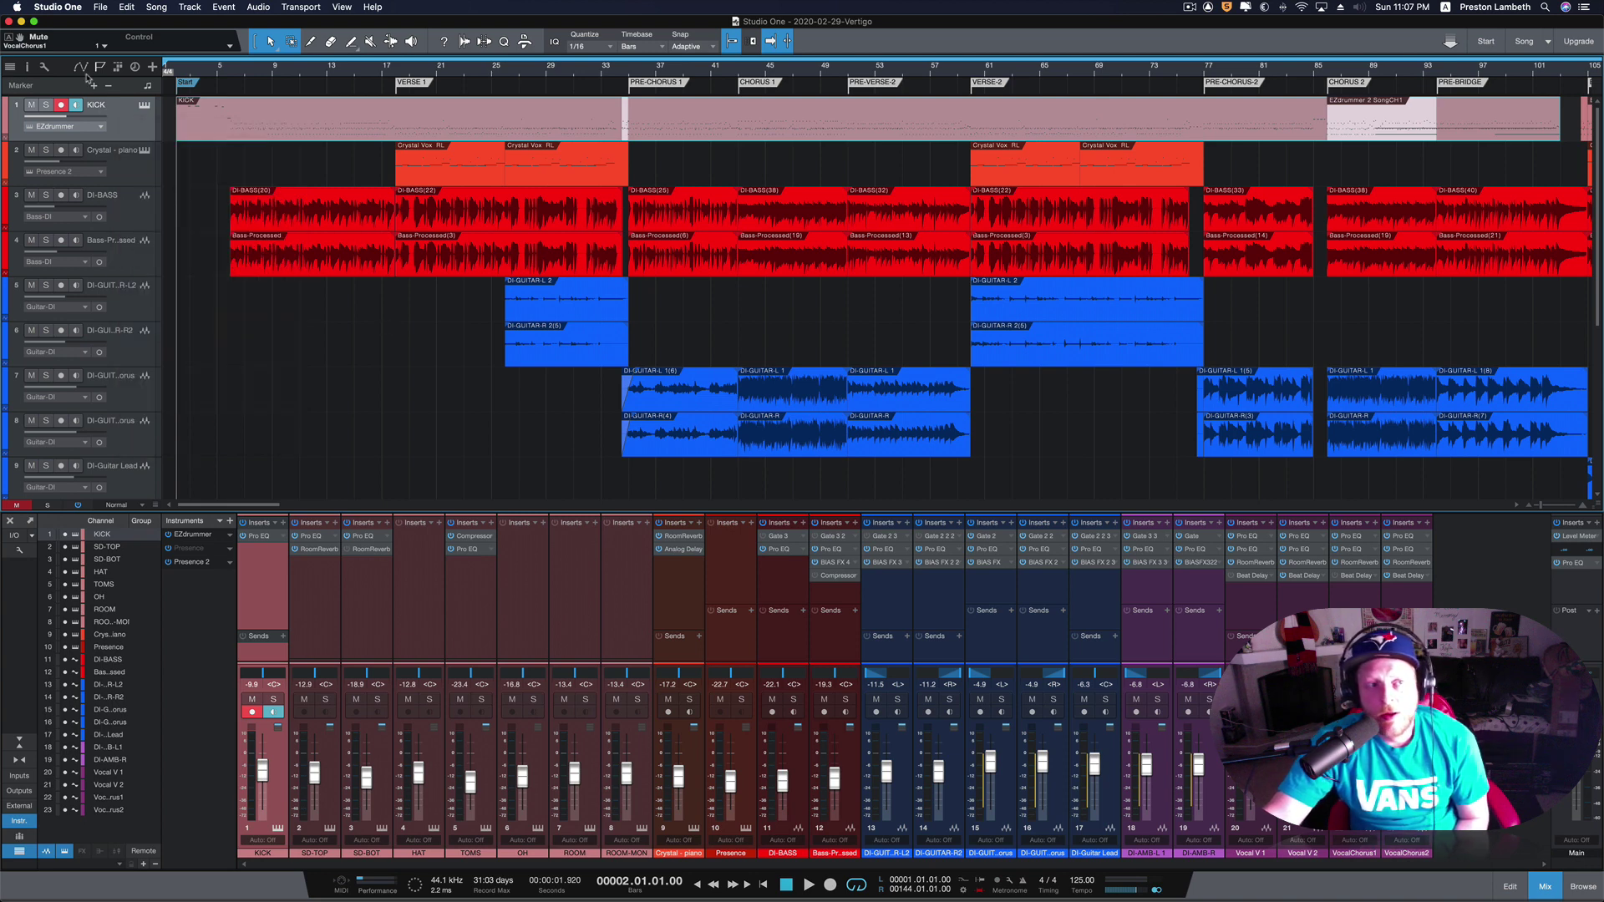
# - Close the song without saving the changes and open the recent song 2020-02-29-Vertigo-Pre-Mix
pyautogui.click(57, 6)
pyautogui.moveTo(100, 7)
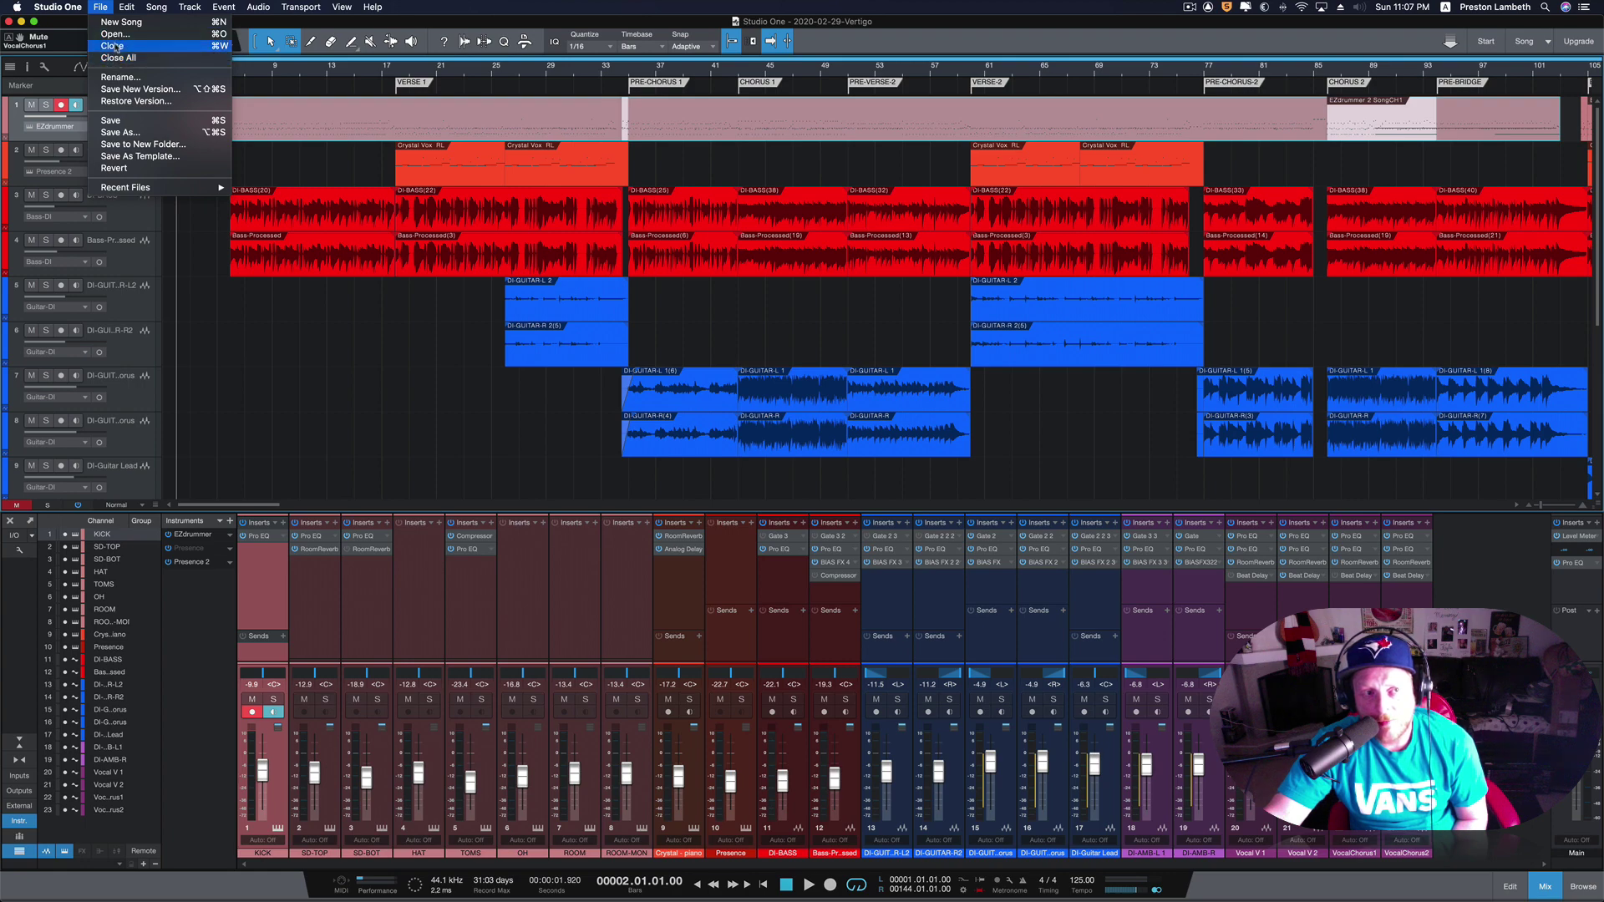
pyautogui.click(114, 47)
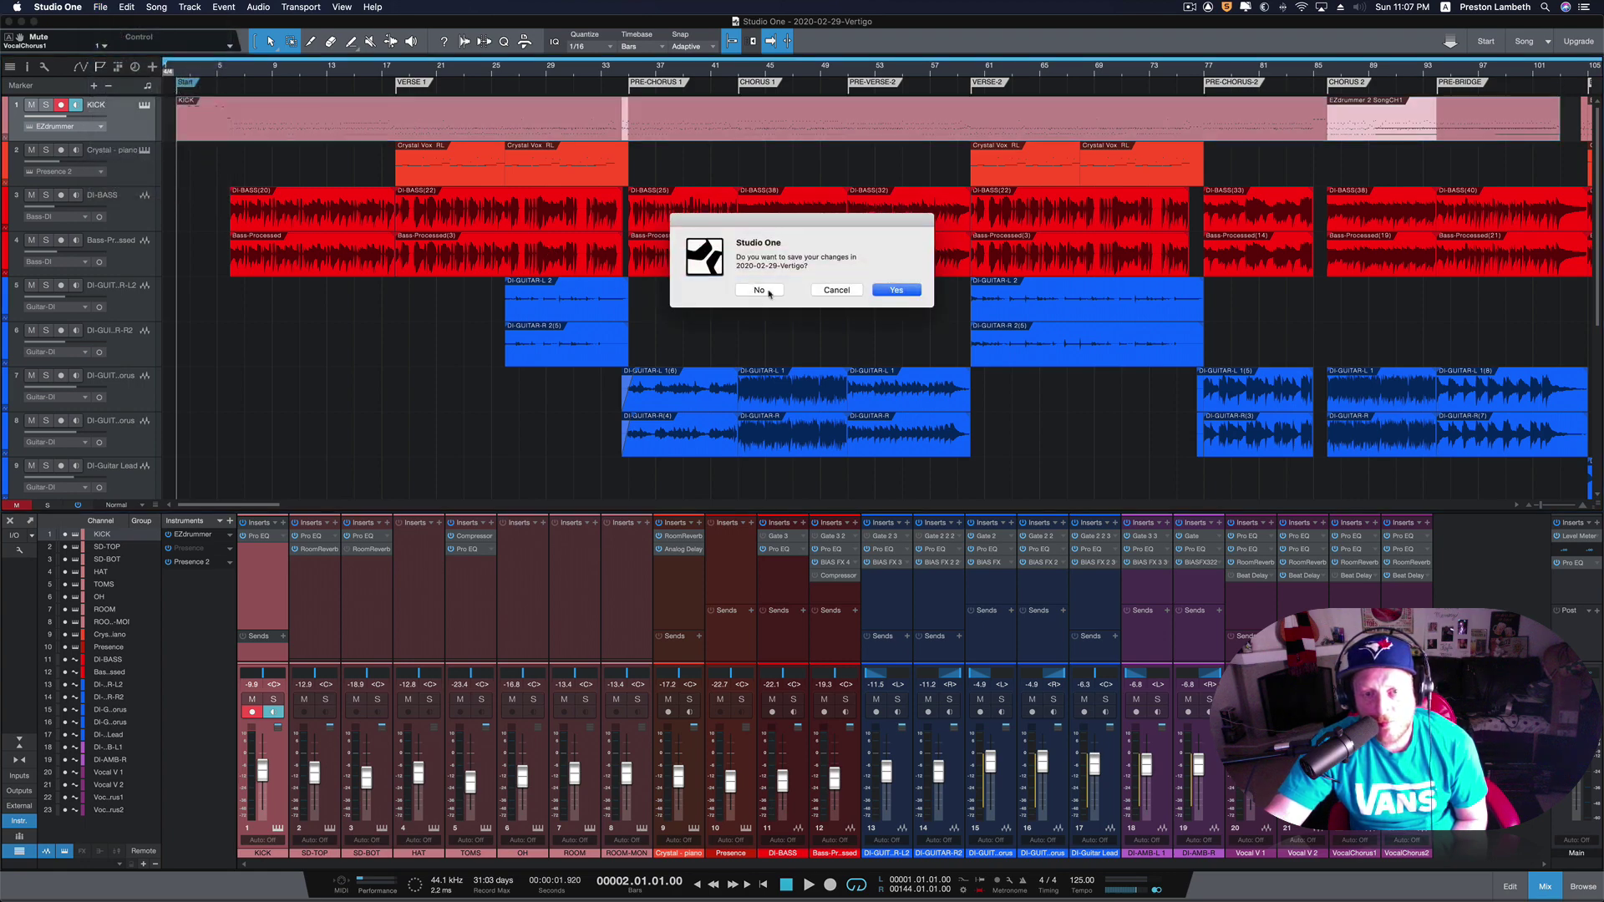
pyautogui.press('Return')
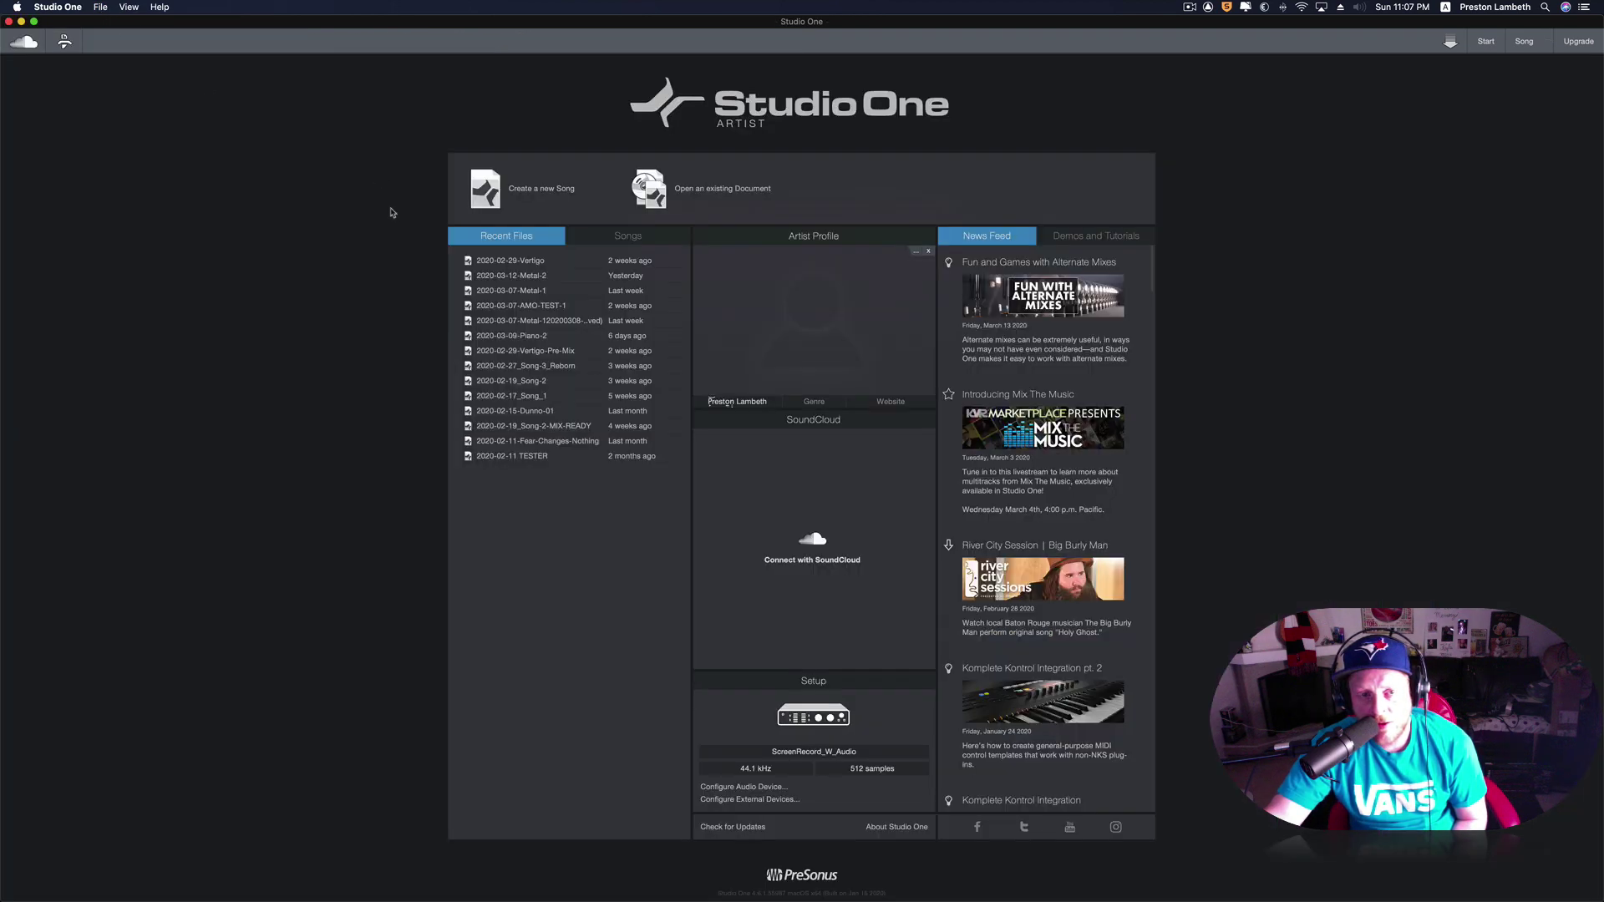
pyautogui.click(540, 354)
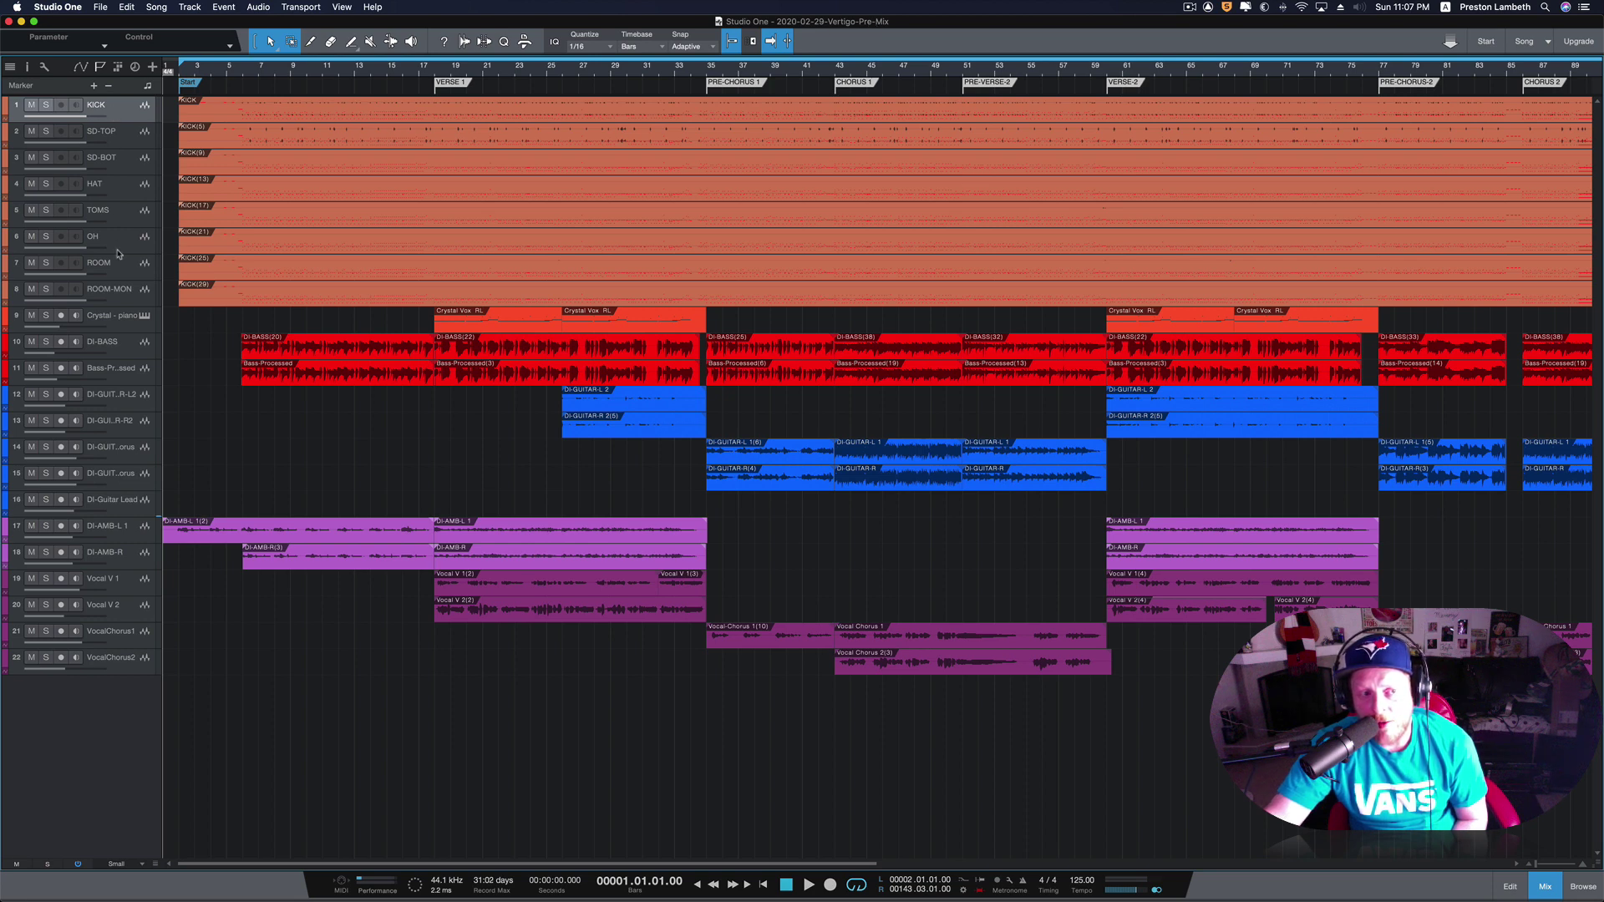
# - In the mixing console, set the KICK through TOMS faders to -0.4 dB and OH to -4.2 dB, and pan KICK to R6
pyautogui.click(118, 293)
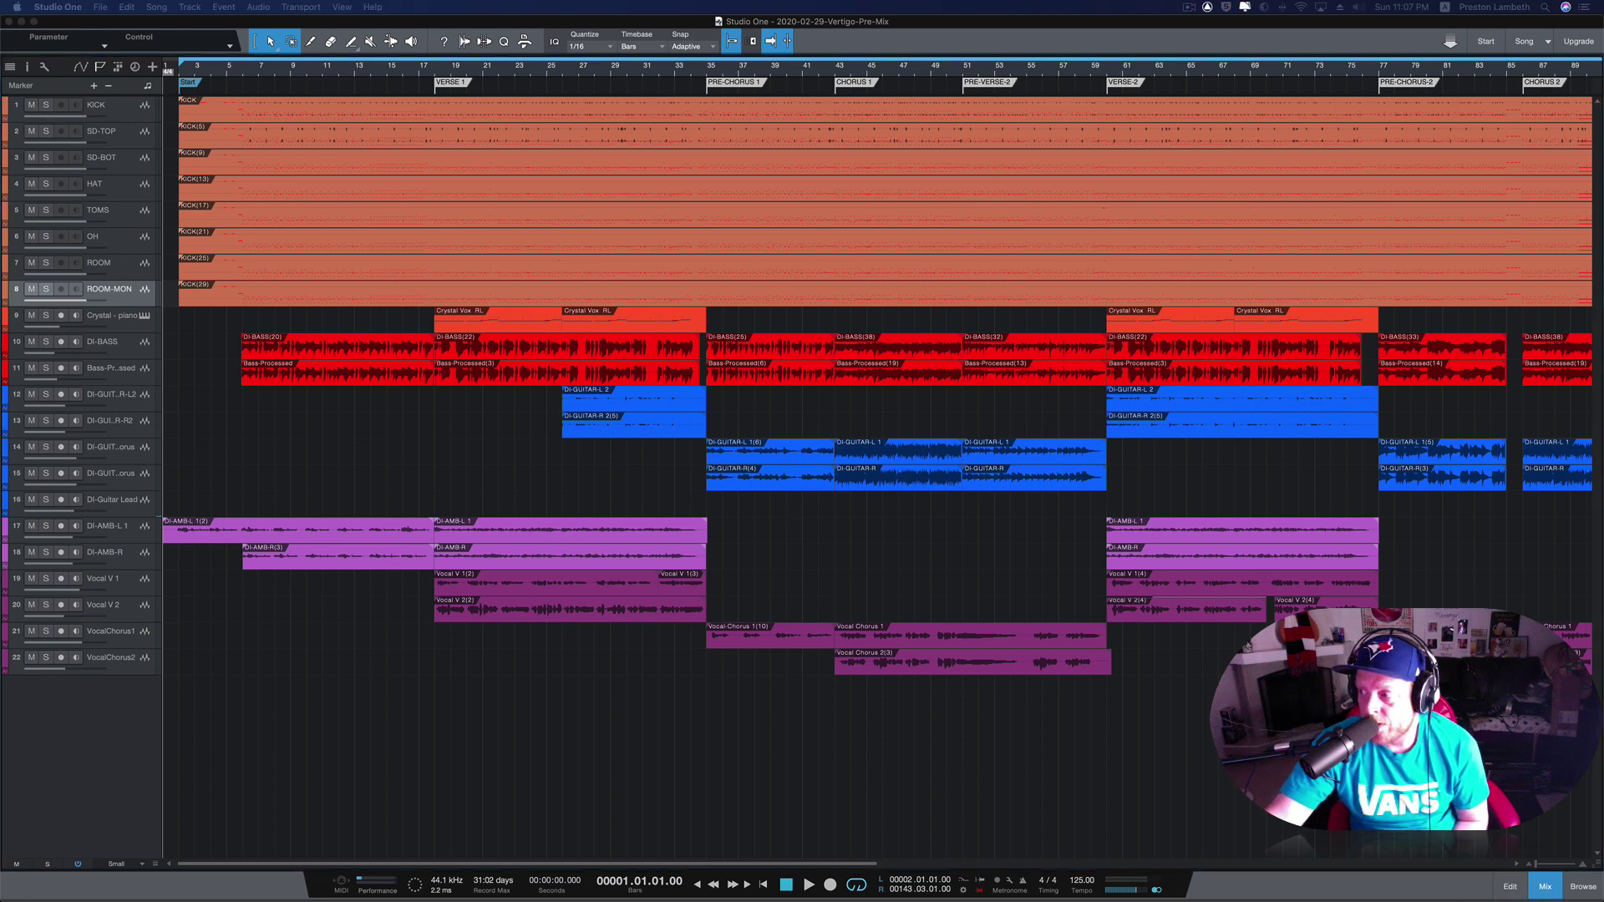
pyautogui.press('F3')
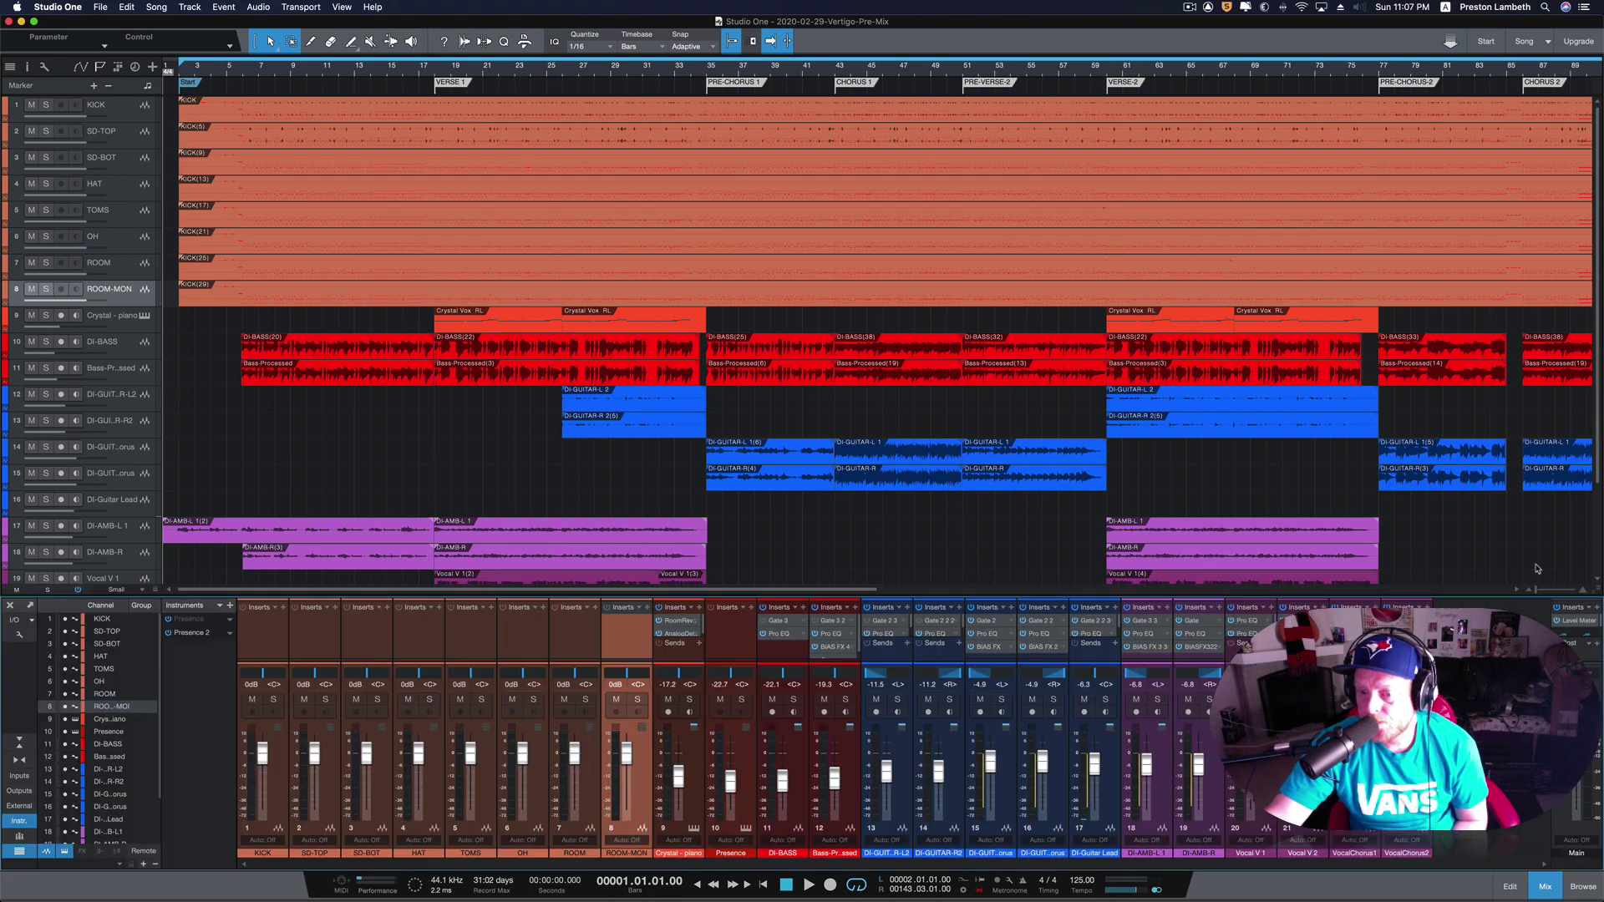
pyautogui.moveTo(521, 756); pyautogui.dragTo(521, 763)
pyautogui.moveTo(470, 755); pyautogui.dragTo(470, 755)
pyautogui.moveTo(366, 754); pyautogui.dragTo(366, 755)
pyautogui.moveTo(263, 755); pyautogui.dragTo(263, 756)
pyautogui.moveTo(262, 673); pyautogui.dragTo(264, 671)
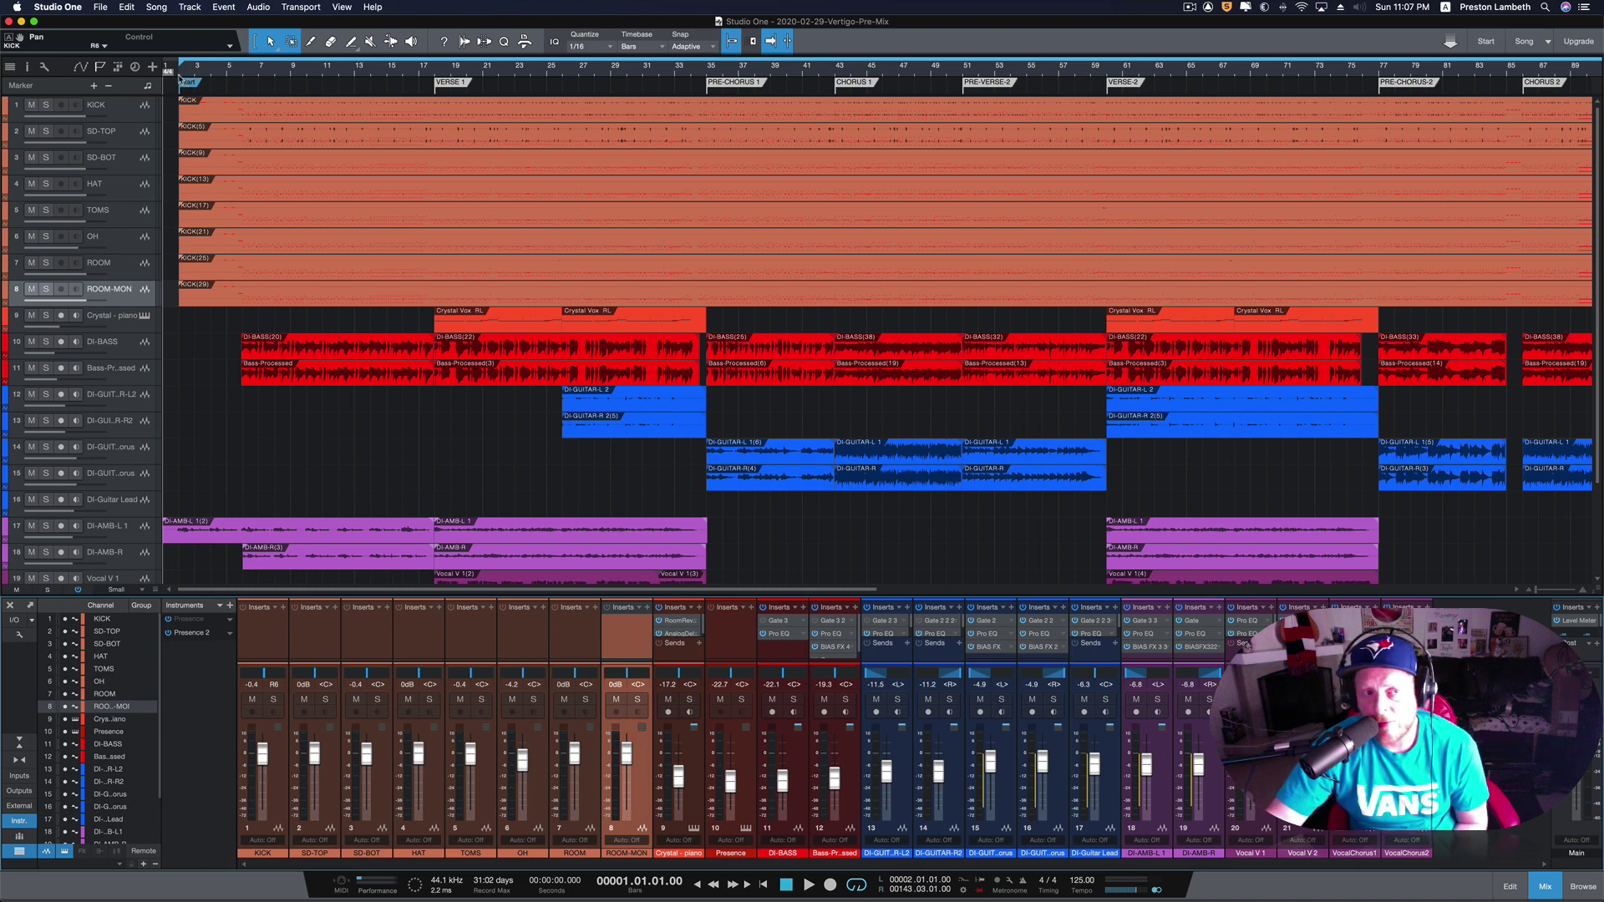
# - Play the Pre-Mix song from the beginning to hear the separate drum tracks with the rest of the arrangement
pyautogui.press('space')
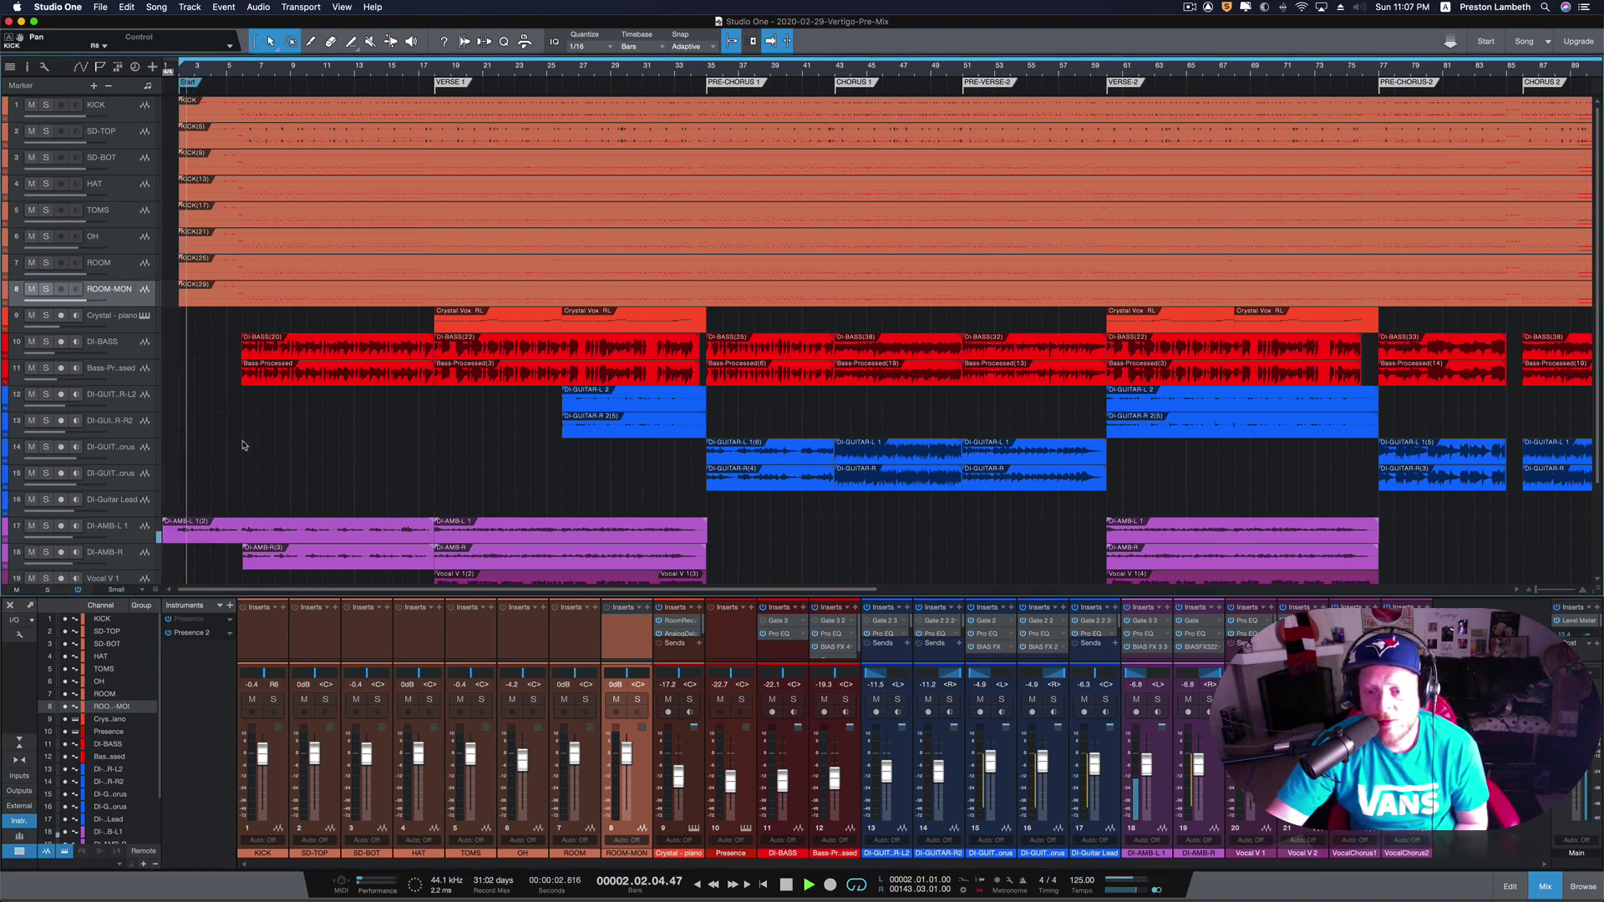
pyautogui.scroll(-1, 242, 446)
pyautogui.scroll(1, 242, 445)
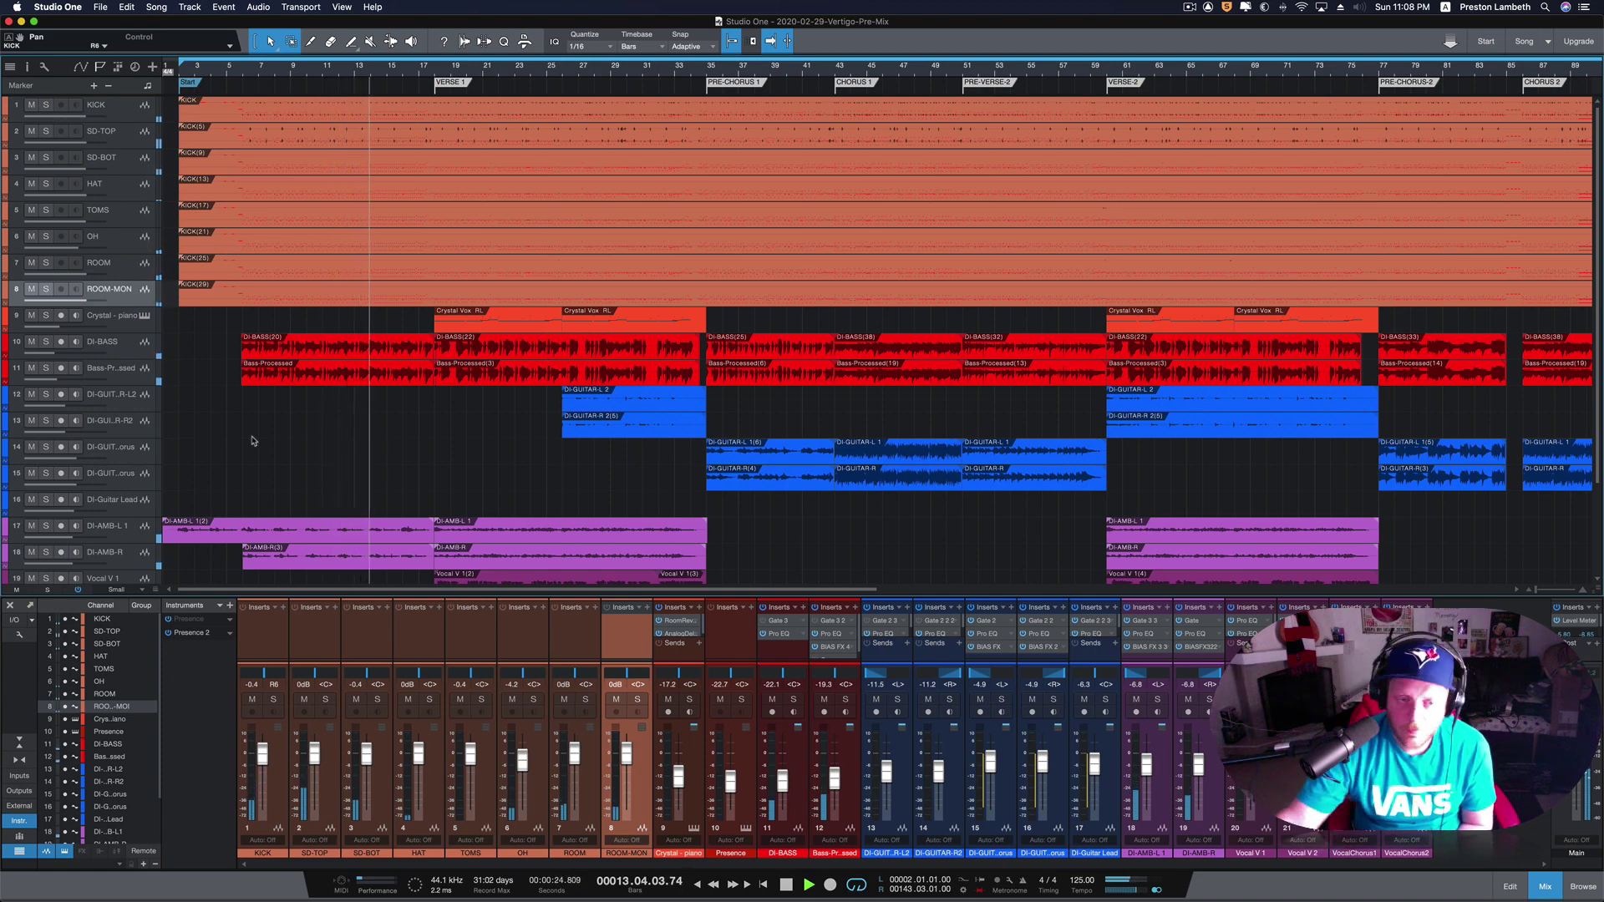
# - Mute the four vocal tracks: Vocal V 1, Vocal V 2, VocalChorus1 and VocalChorus2
pyautogui.scroll(-3, 315, 448)
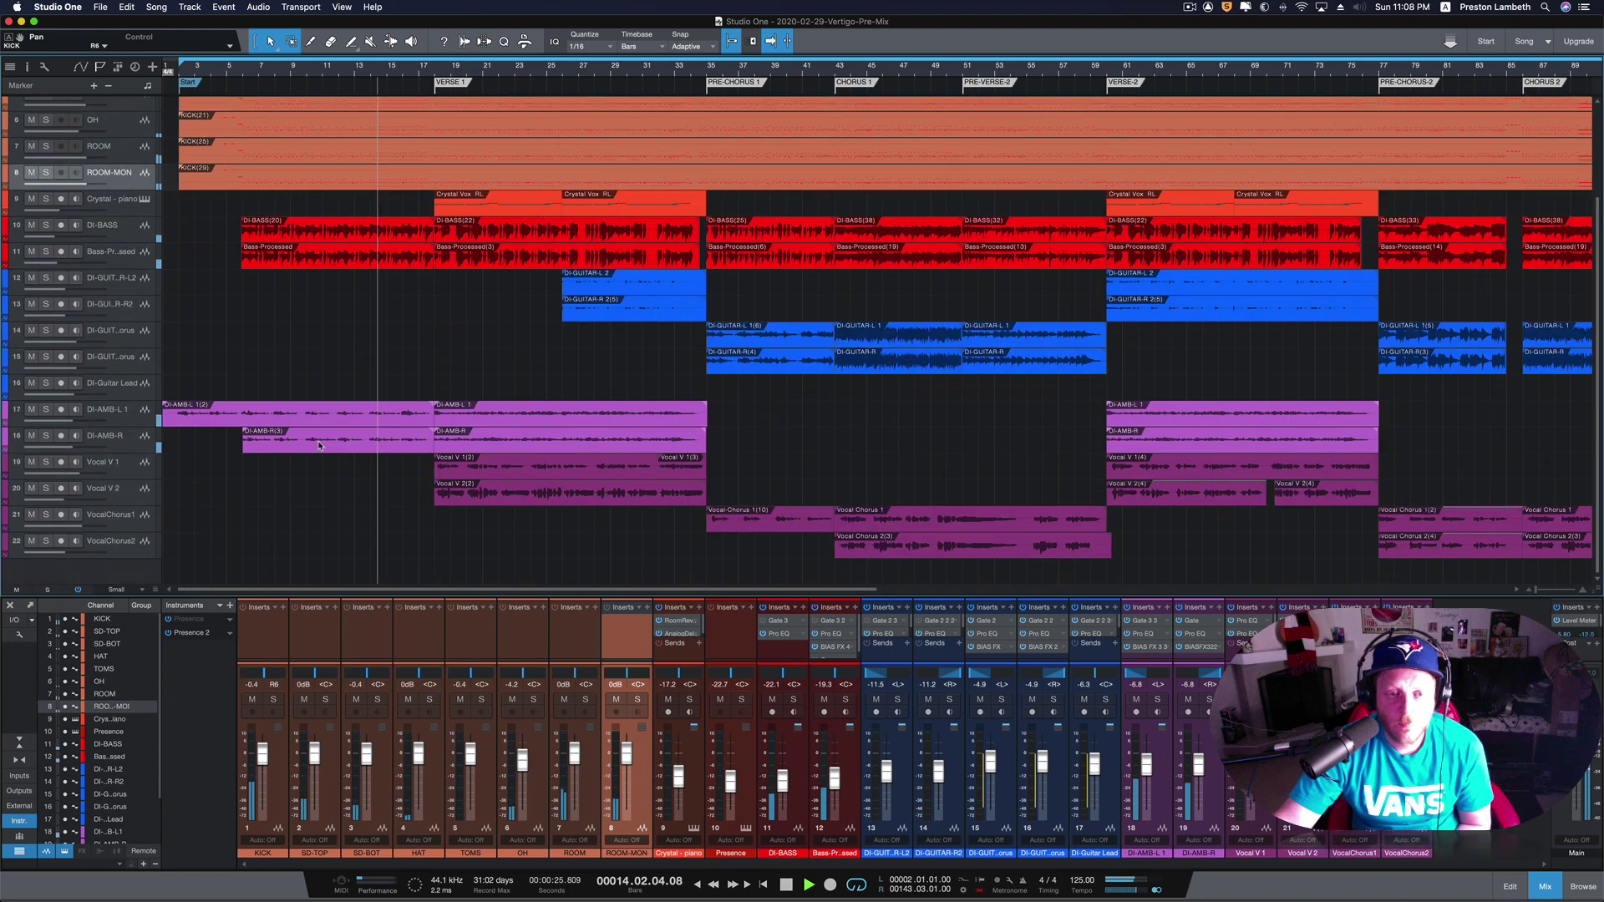
pyautogui.click(31, 462)
pyautogui.click(31, 488)
pyautogui.click(31, 515)
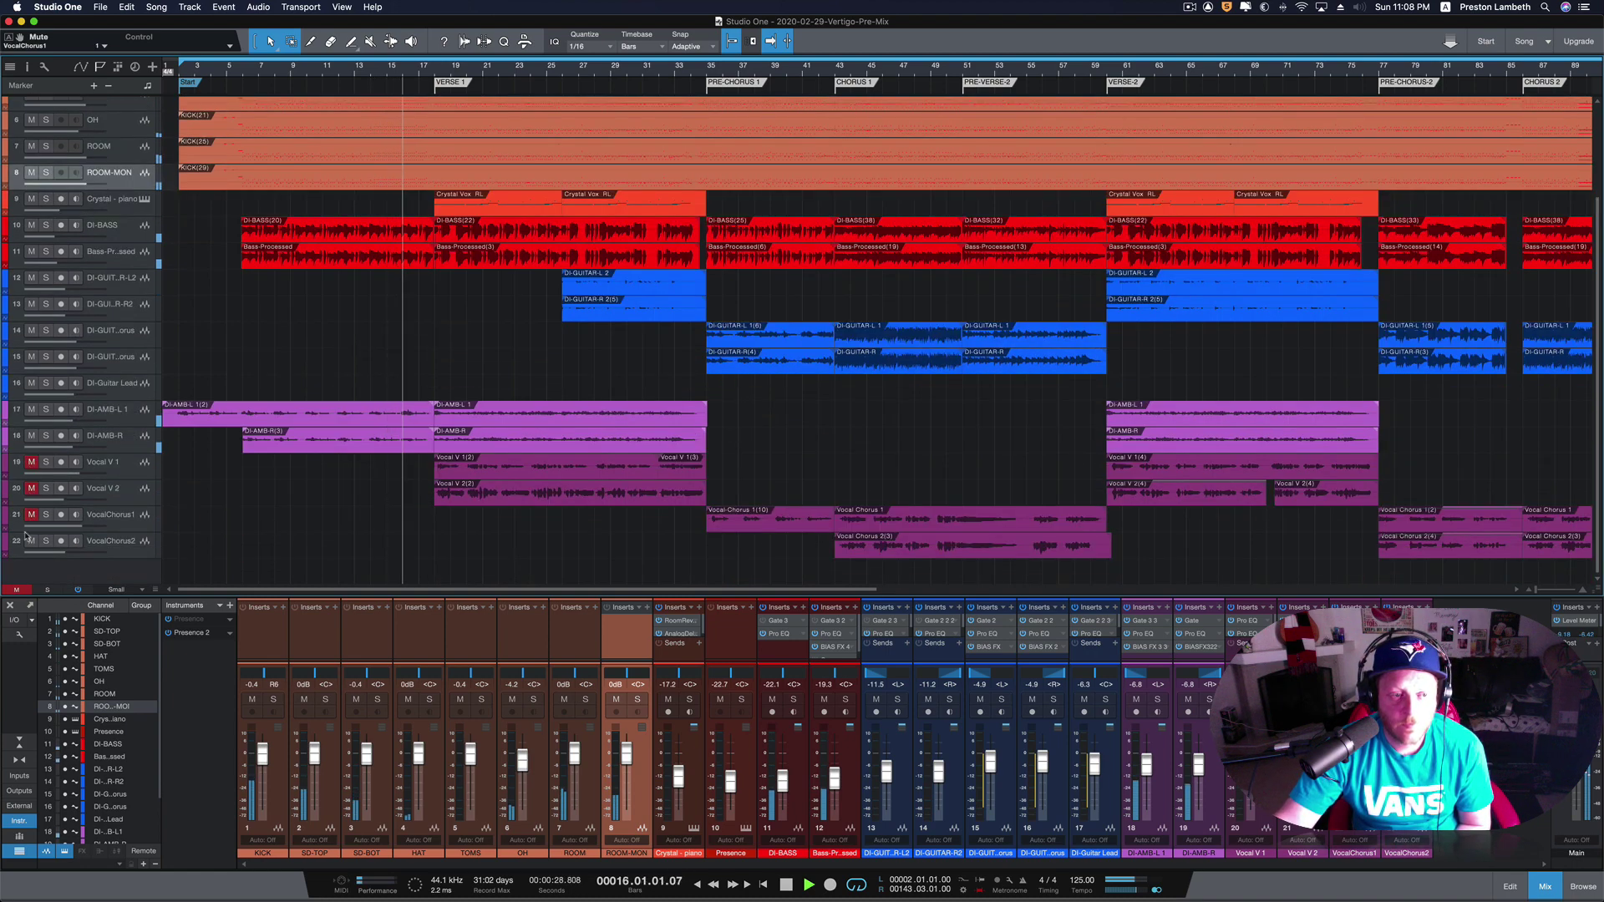
pyautogui.click(31, 540)
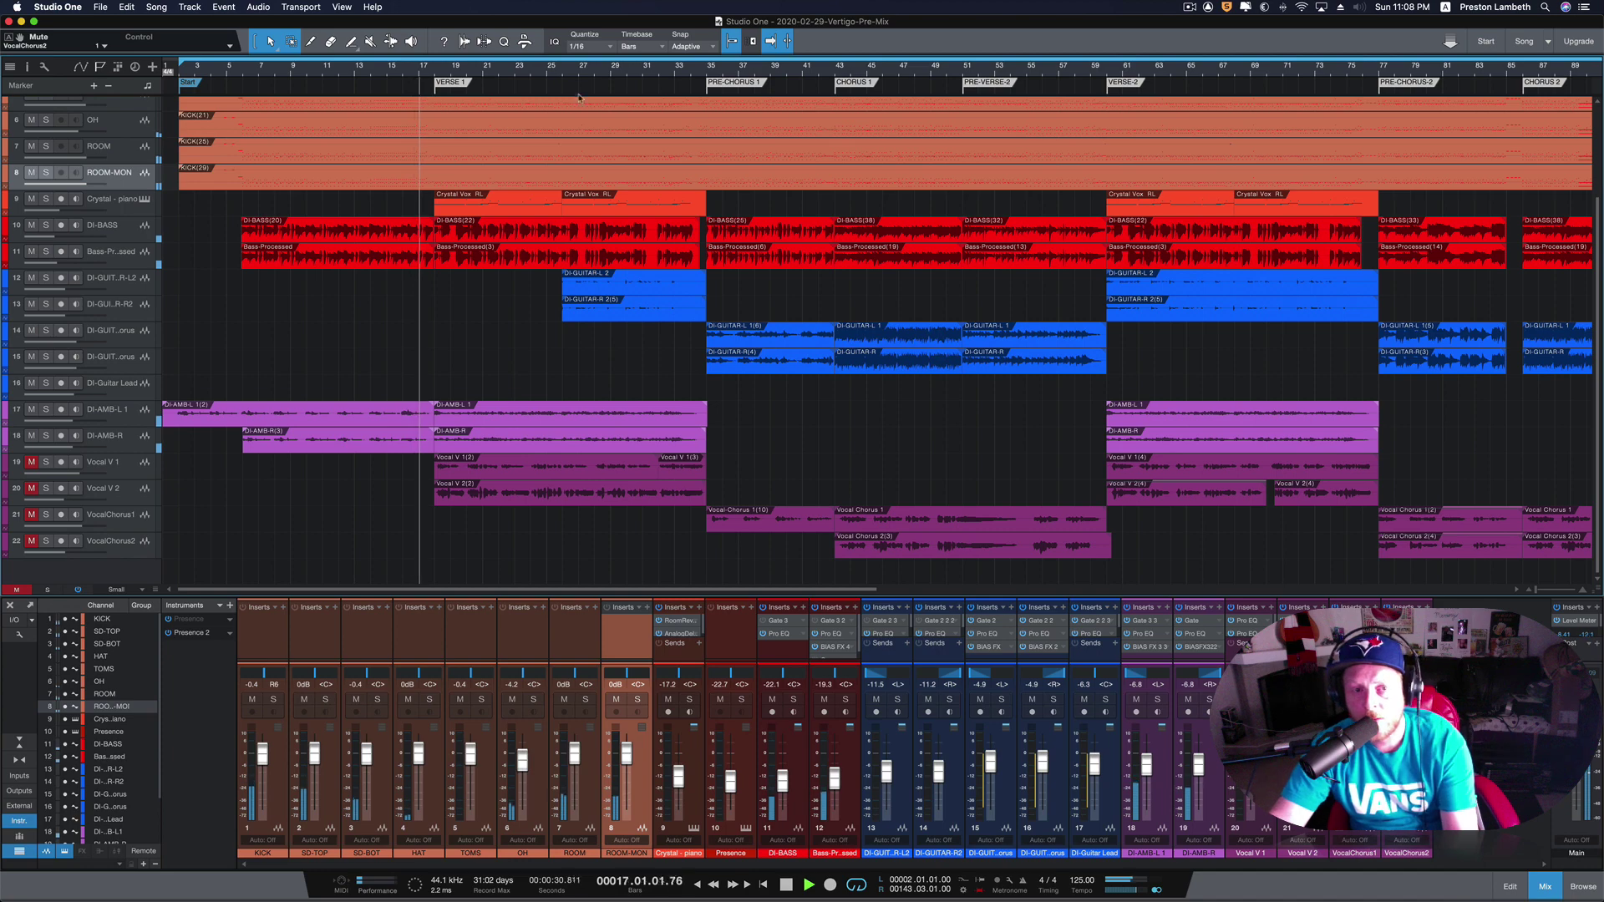
# - Listen to parts of Verse 1, Pre-Chorus 1 and Chorus 1 by moving the playback position ahead, and stop playback during Chorus 1
pyautogui.click(565, 73)
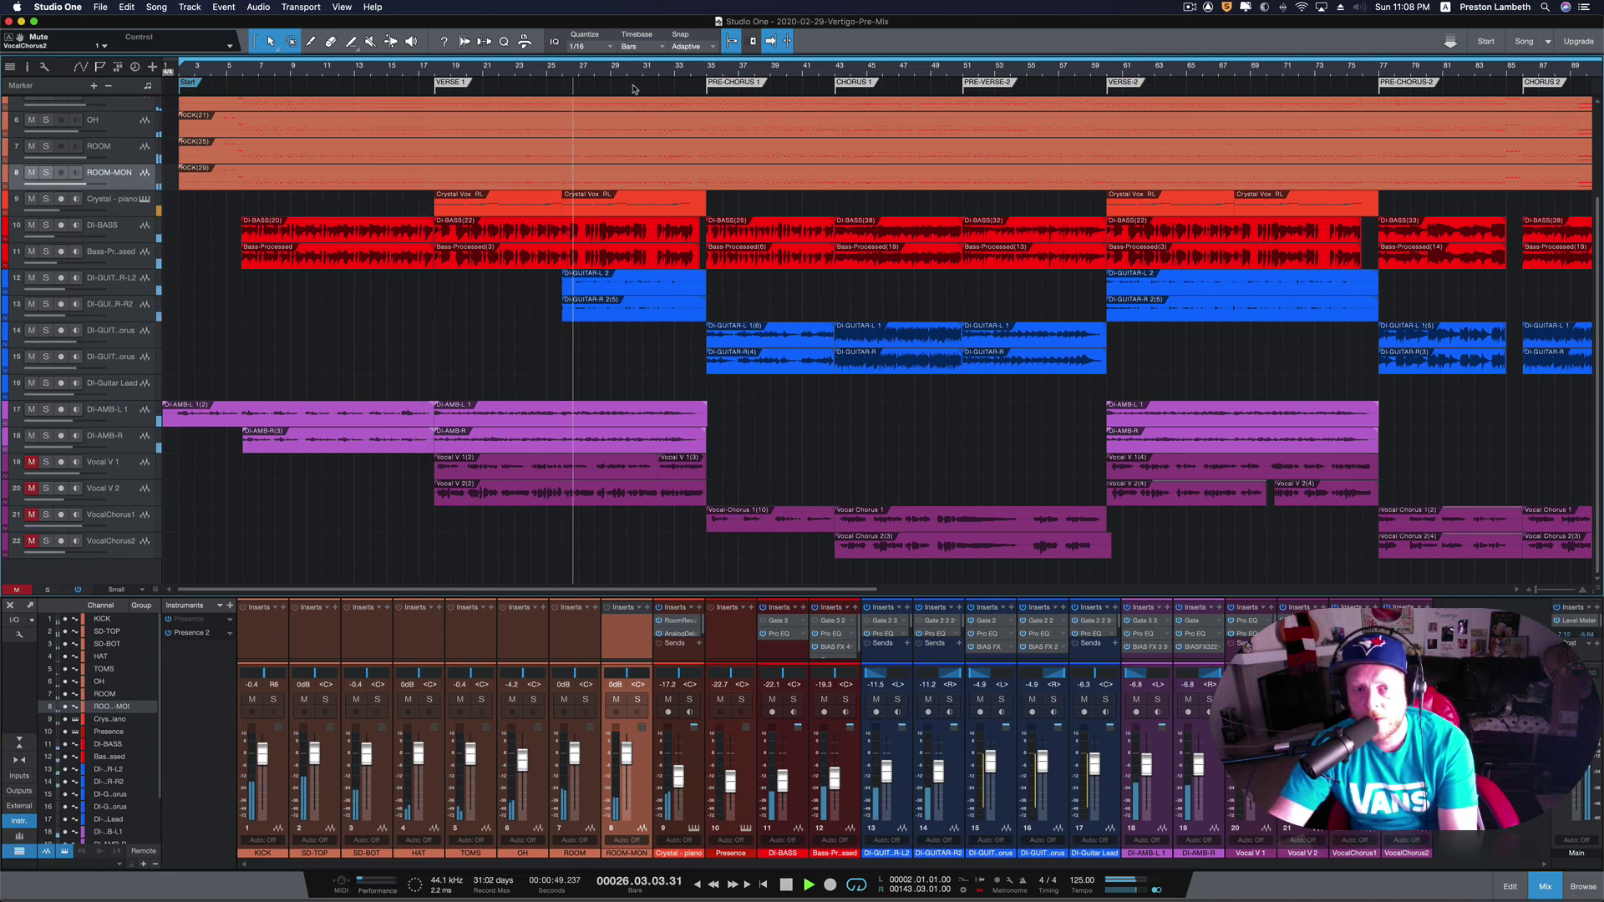
pyautogui.click(705, 76)
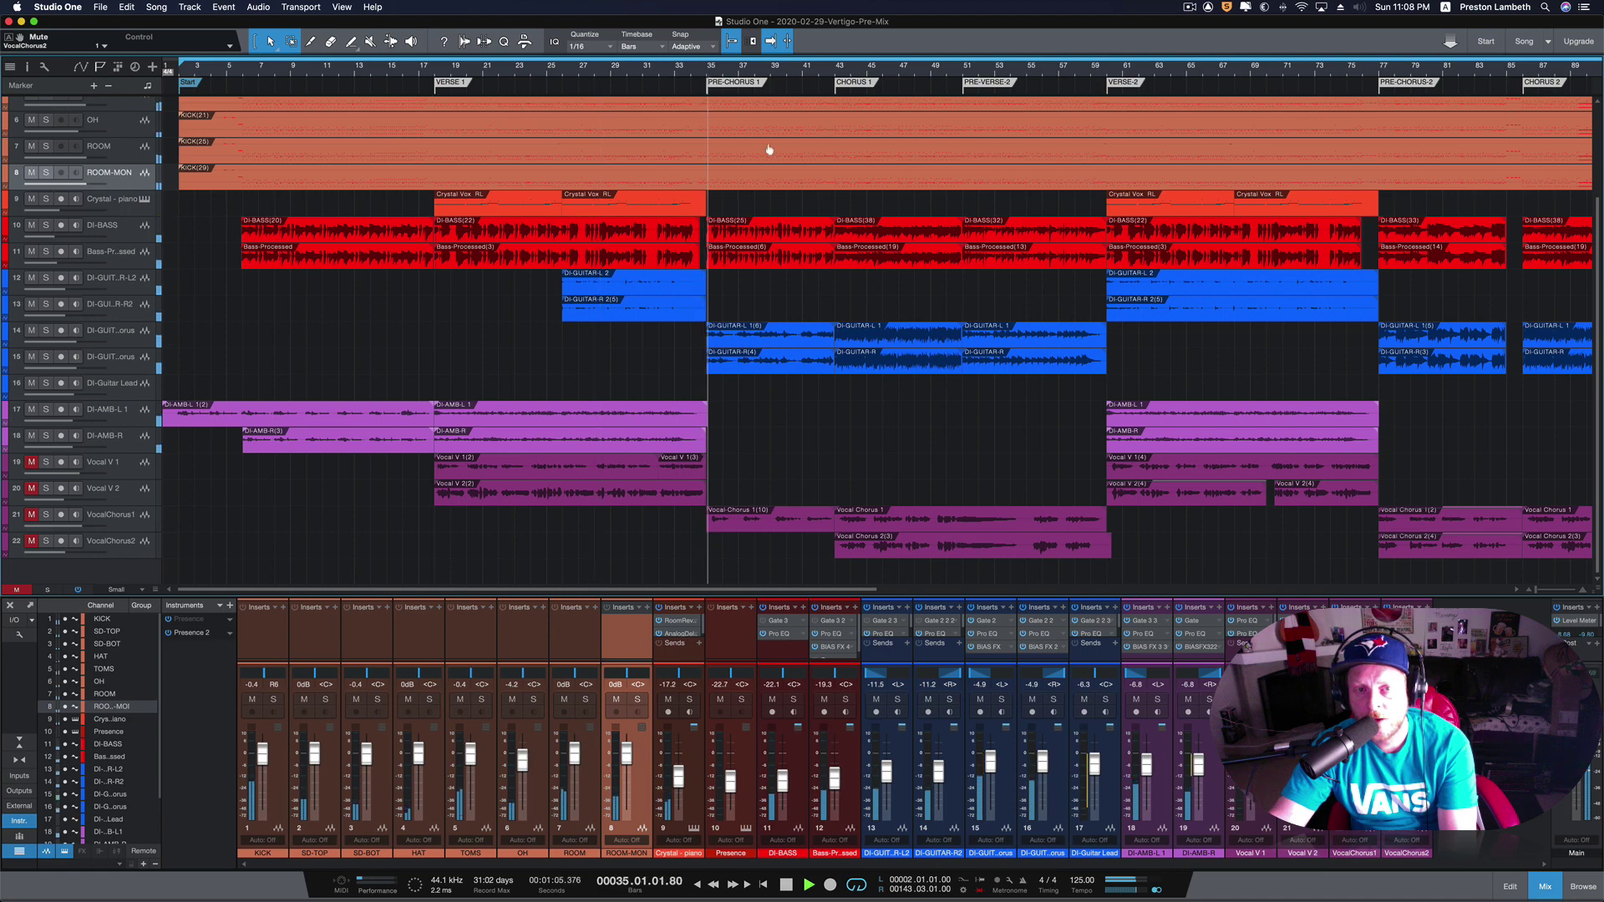
pyautogui.click(823, 77)
pyautogui.scroll(4, 823, 240)
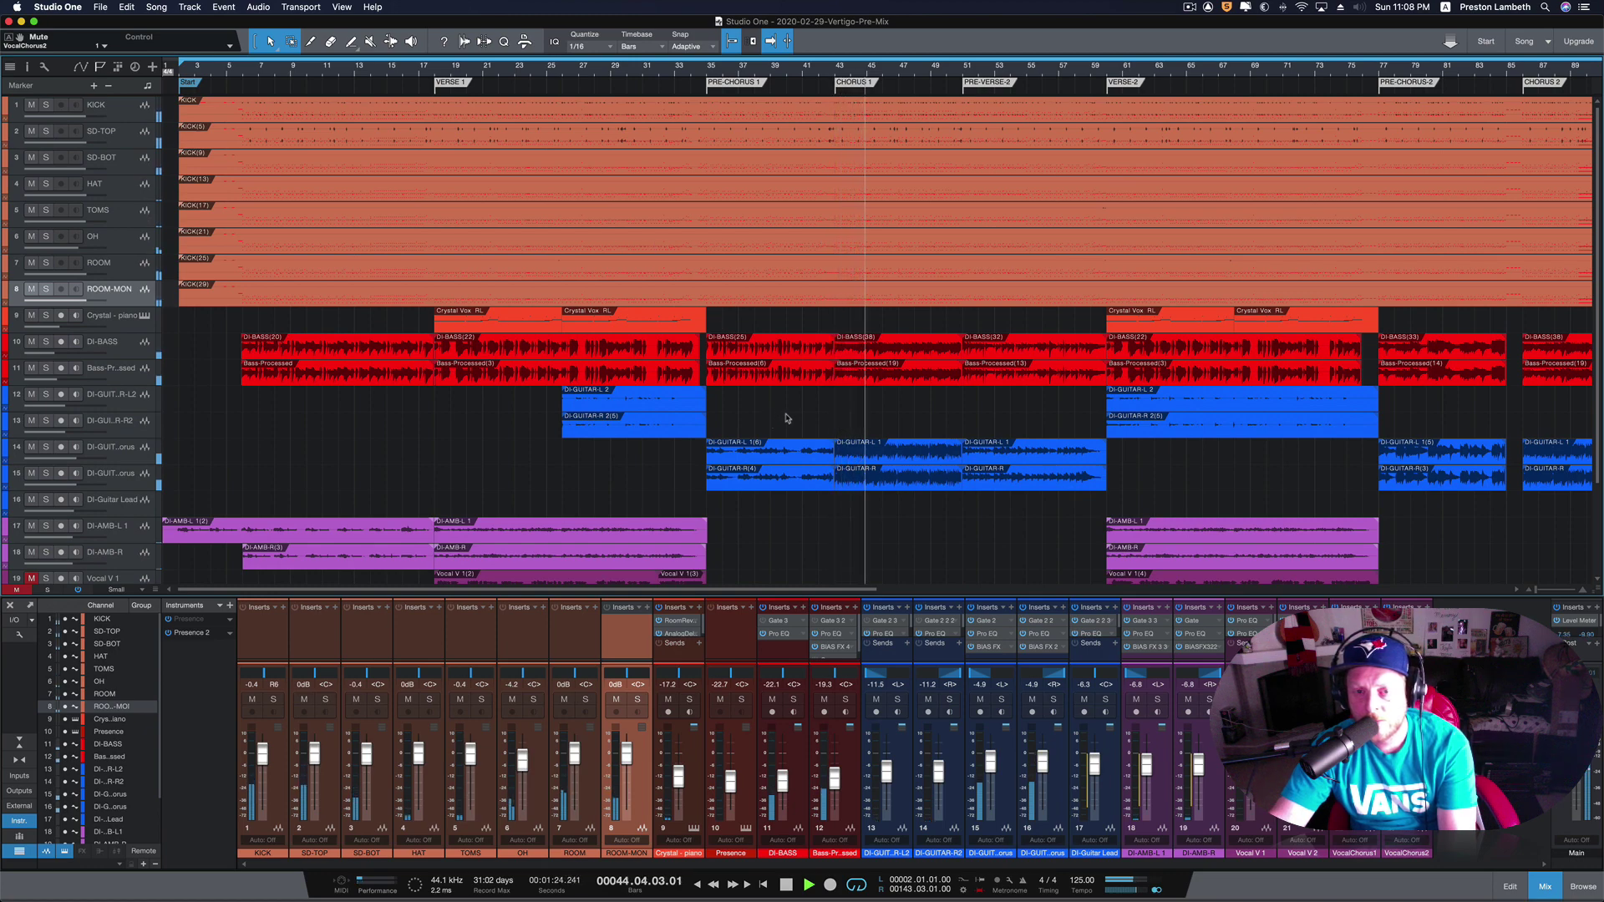
pyautogui.press('space')
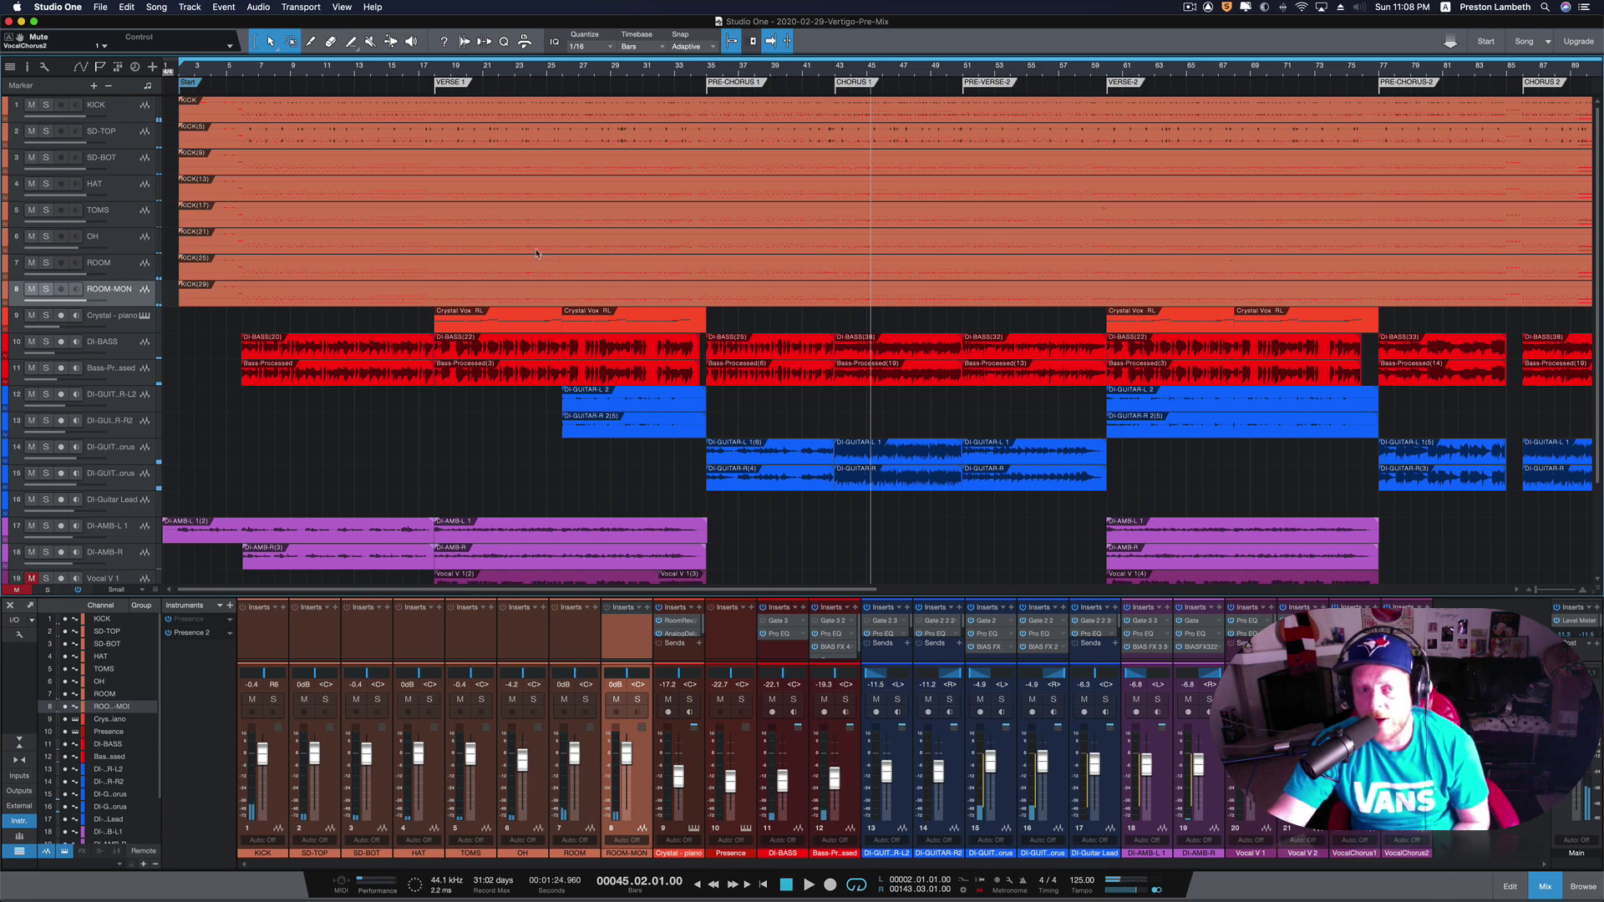
# - Examine the available file and song commands, including Save New Version and Export Stems, and look over the full track list
pyautogui.click(50, 10)
pyautogui.moveTo(100, 7)
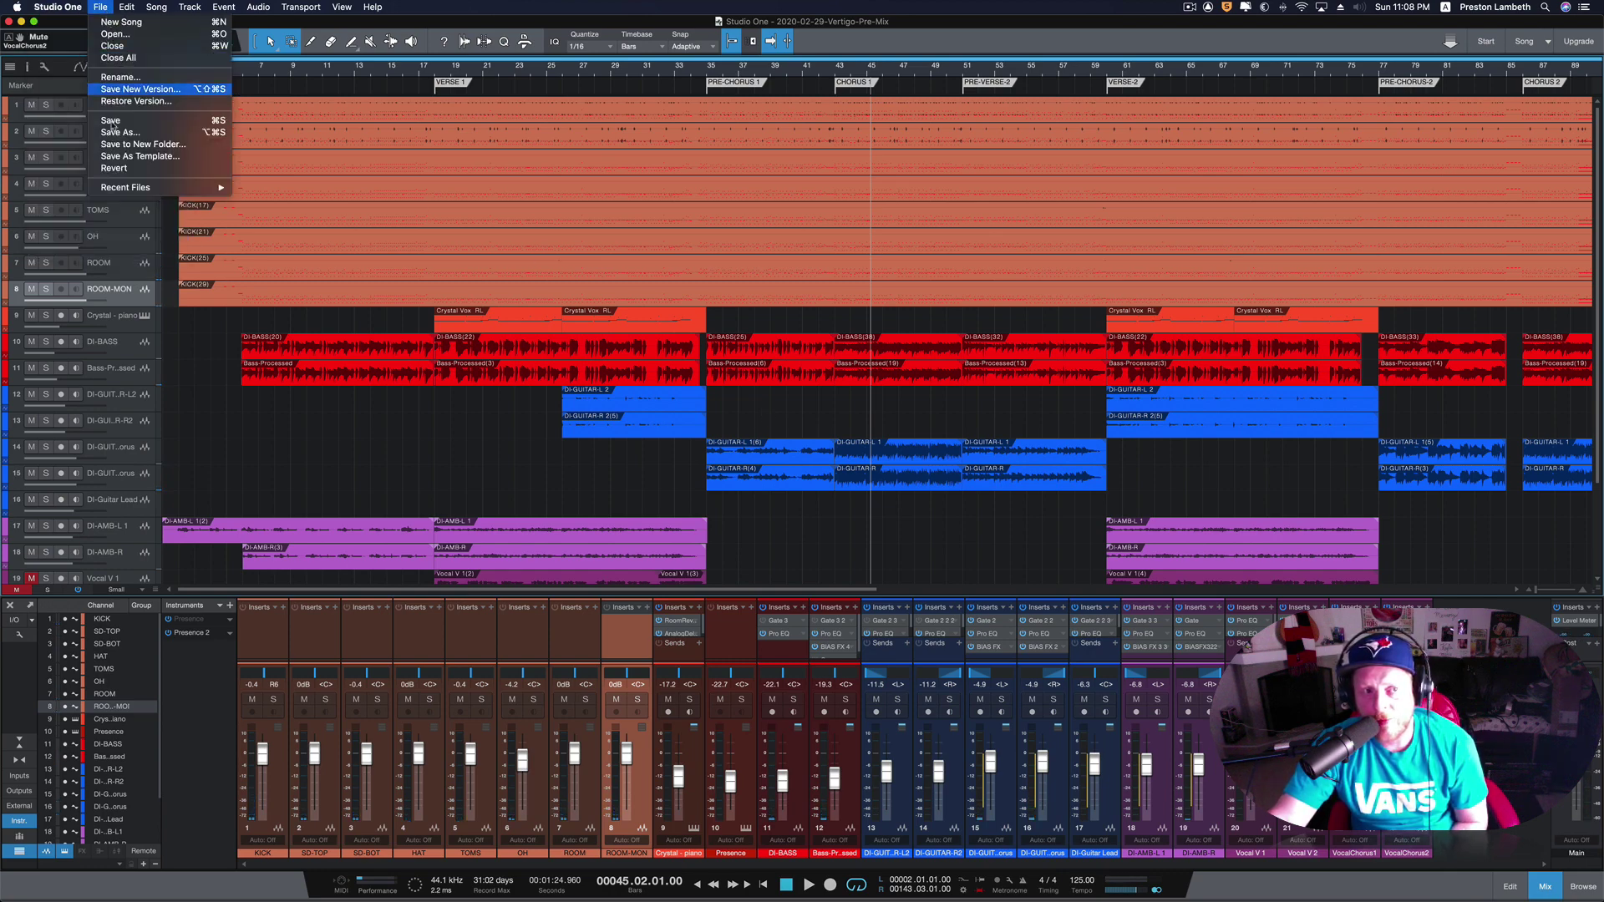
pyautogui.click(207, 343)
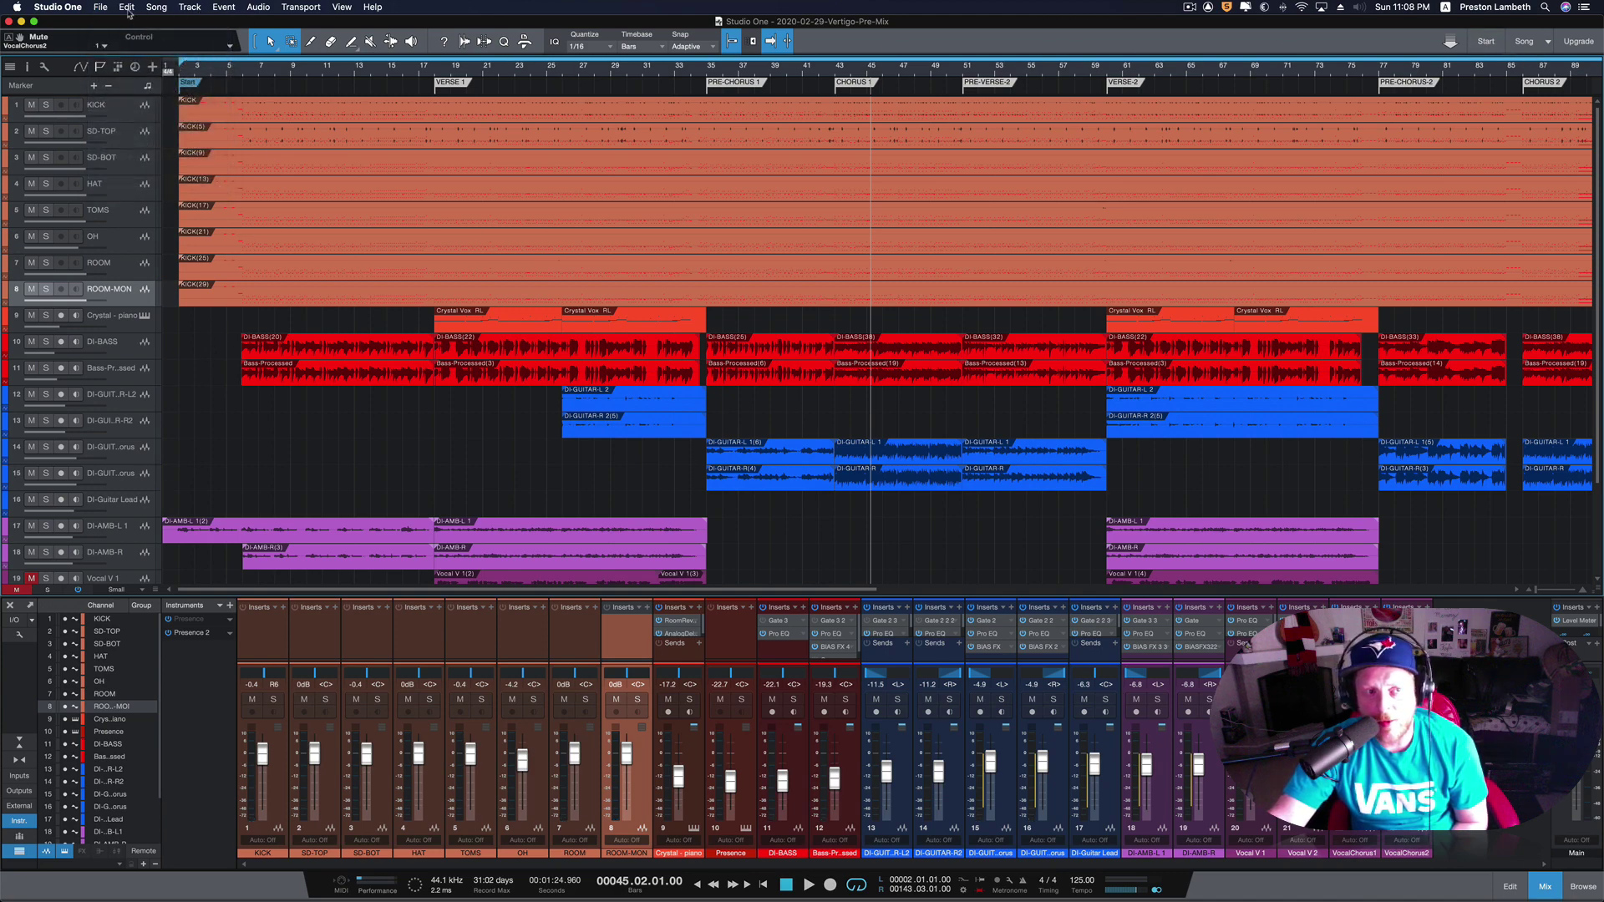
pyautogui.click(101, 8)
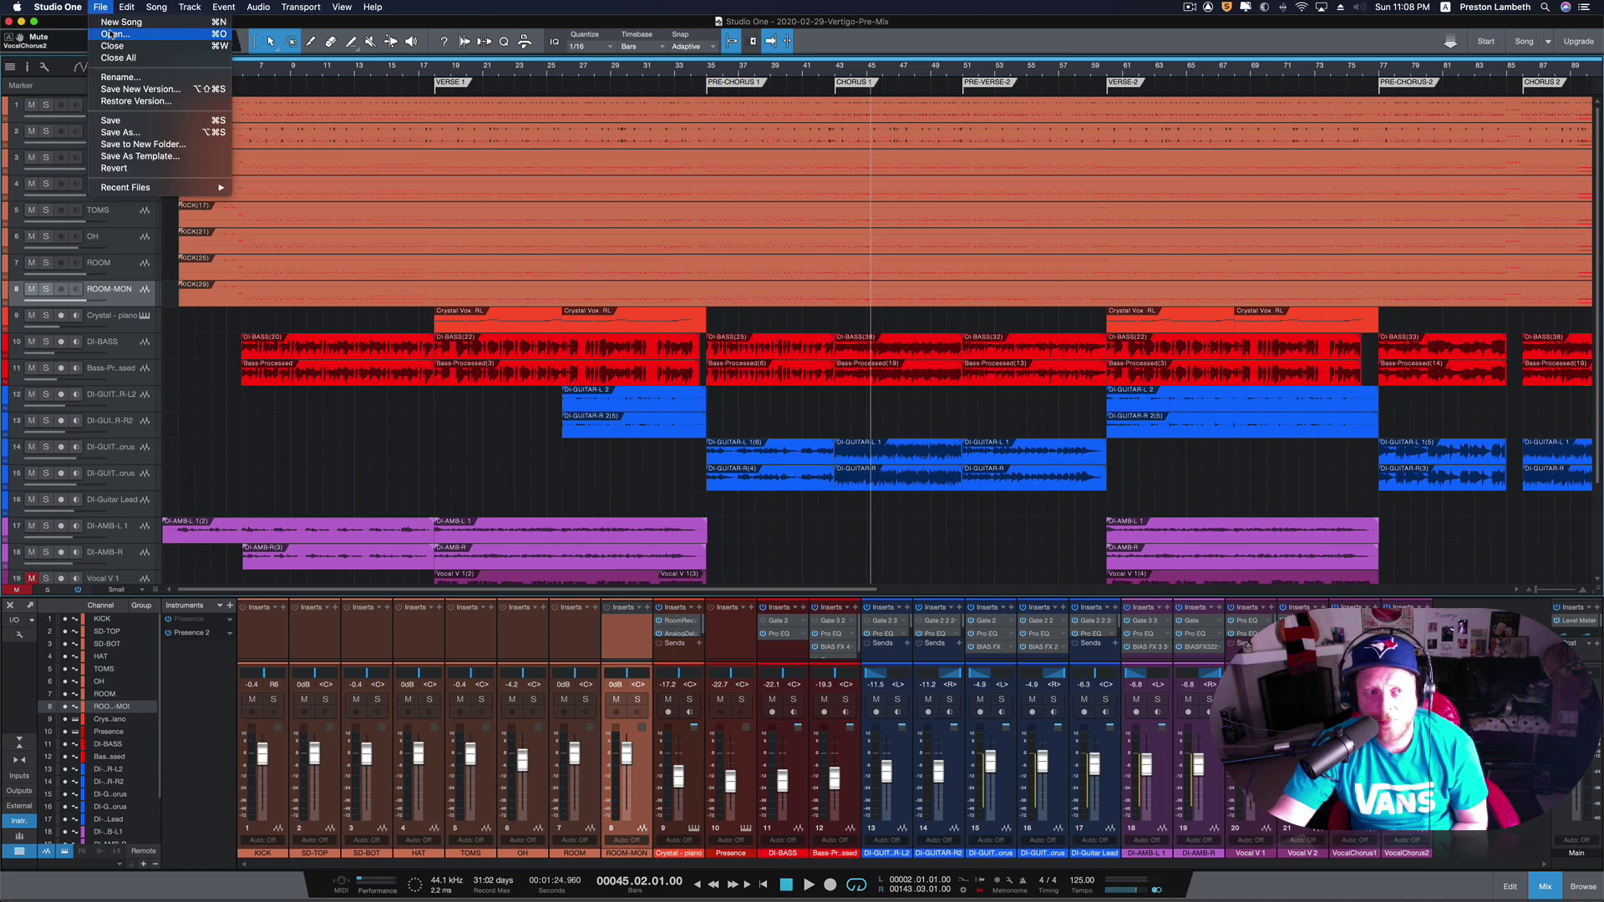
pyautogui.moveTo(155, 8)
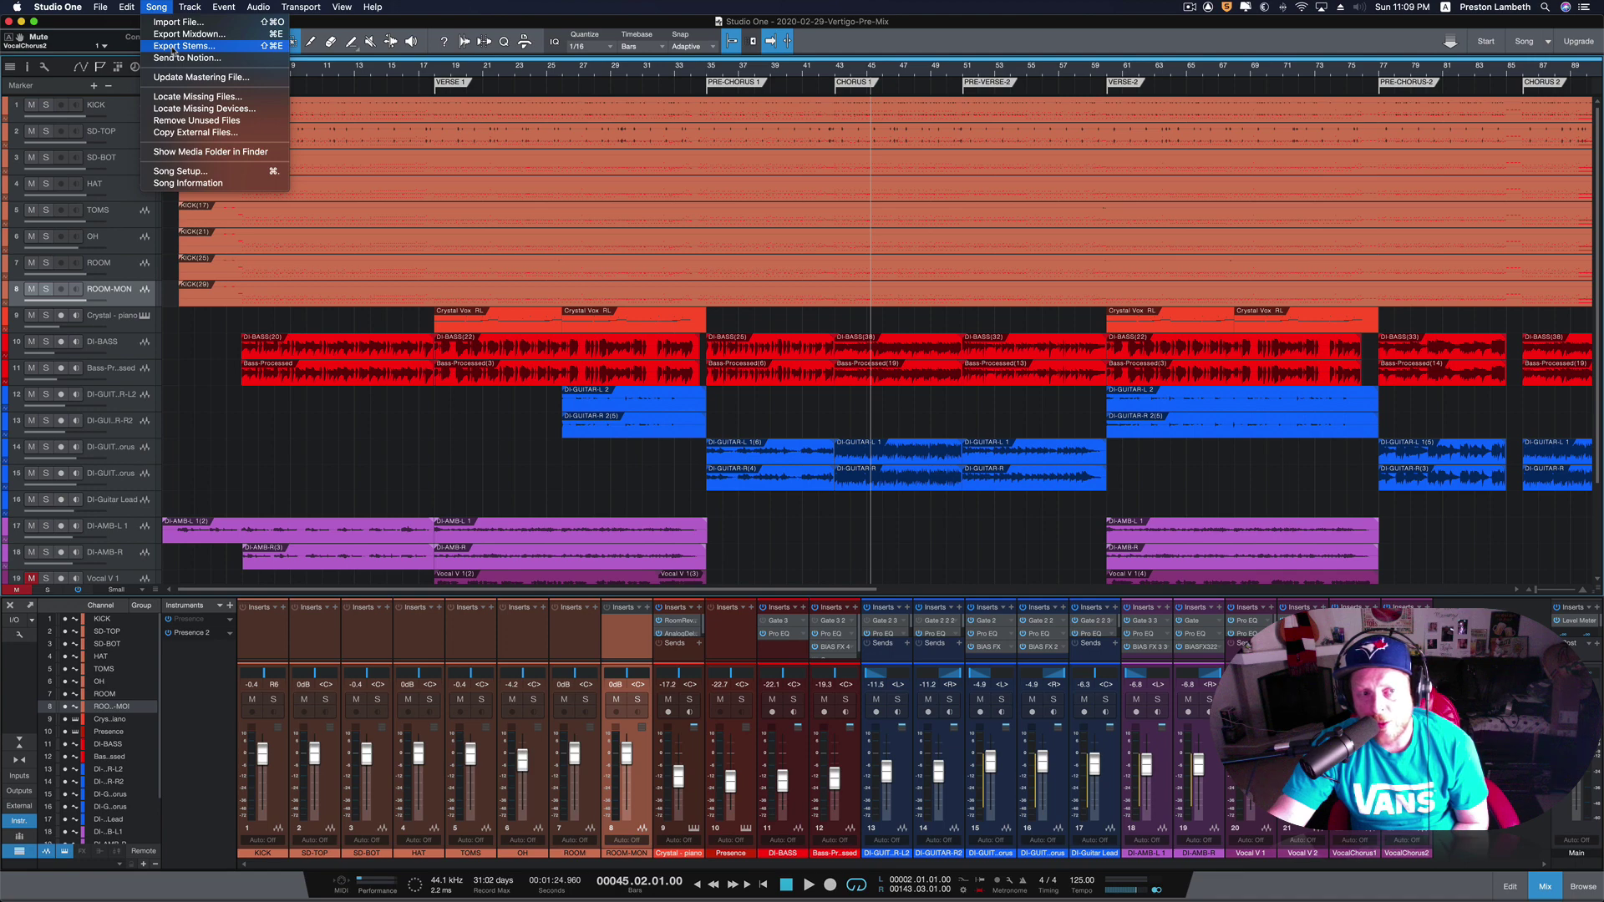
pyautogui.click(208, 389)
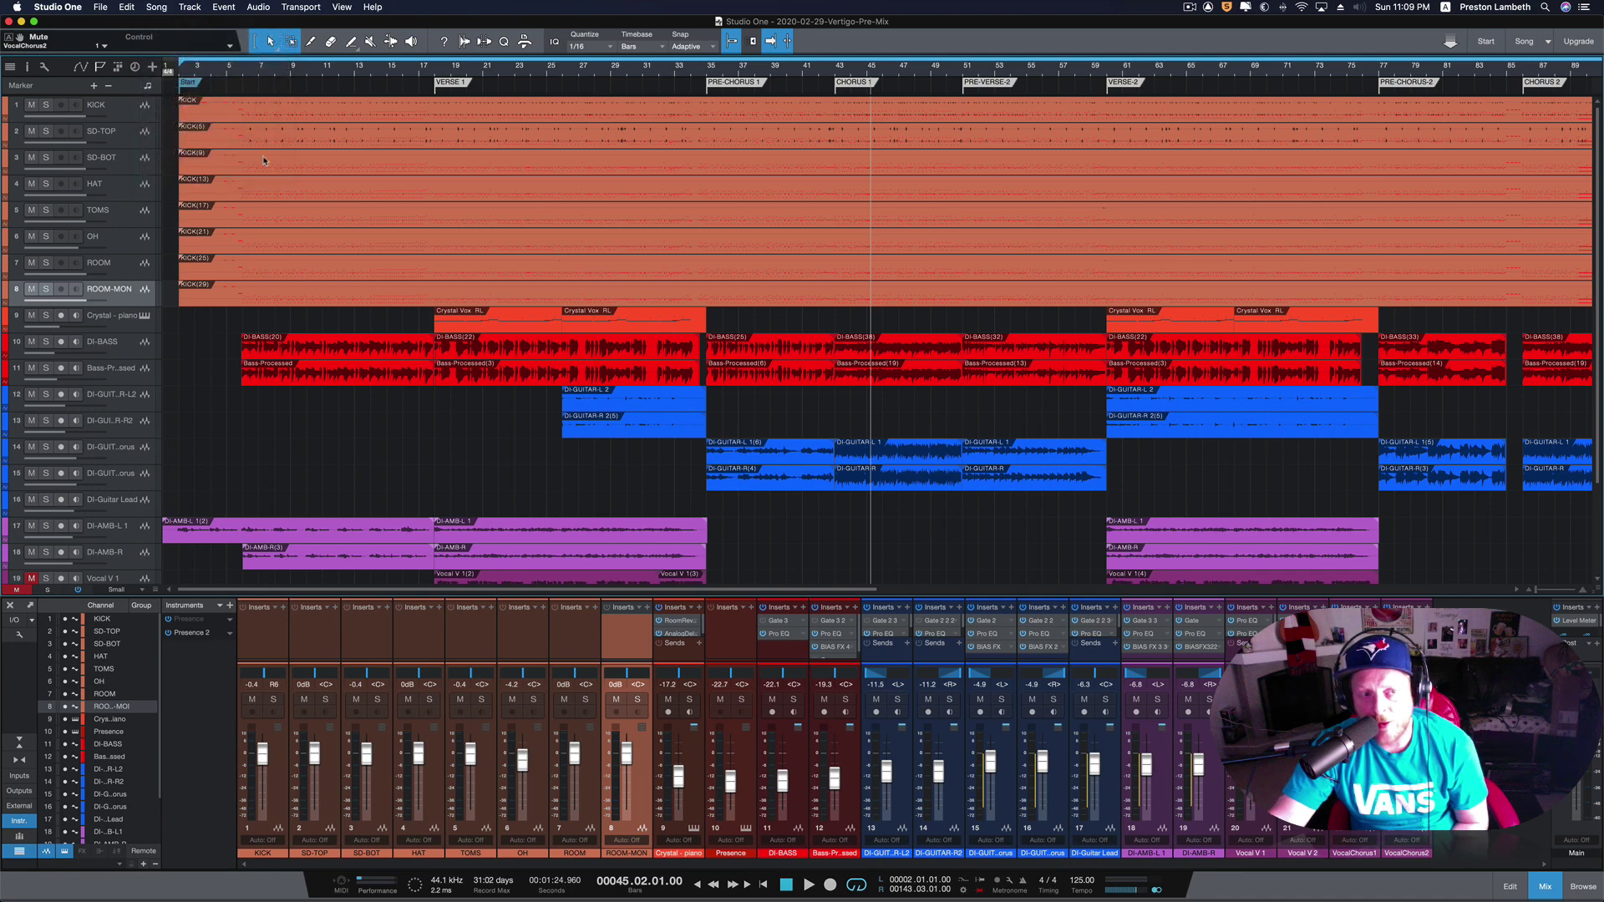
pyautogui.scroll(-5, 294, 525)
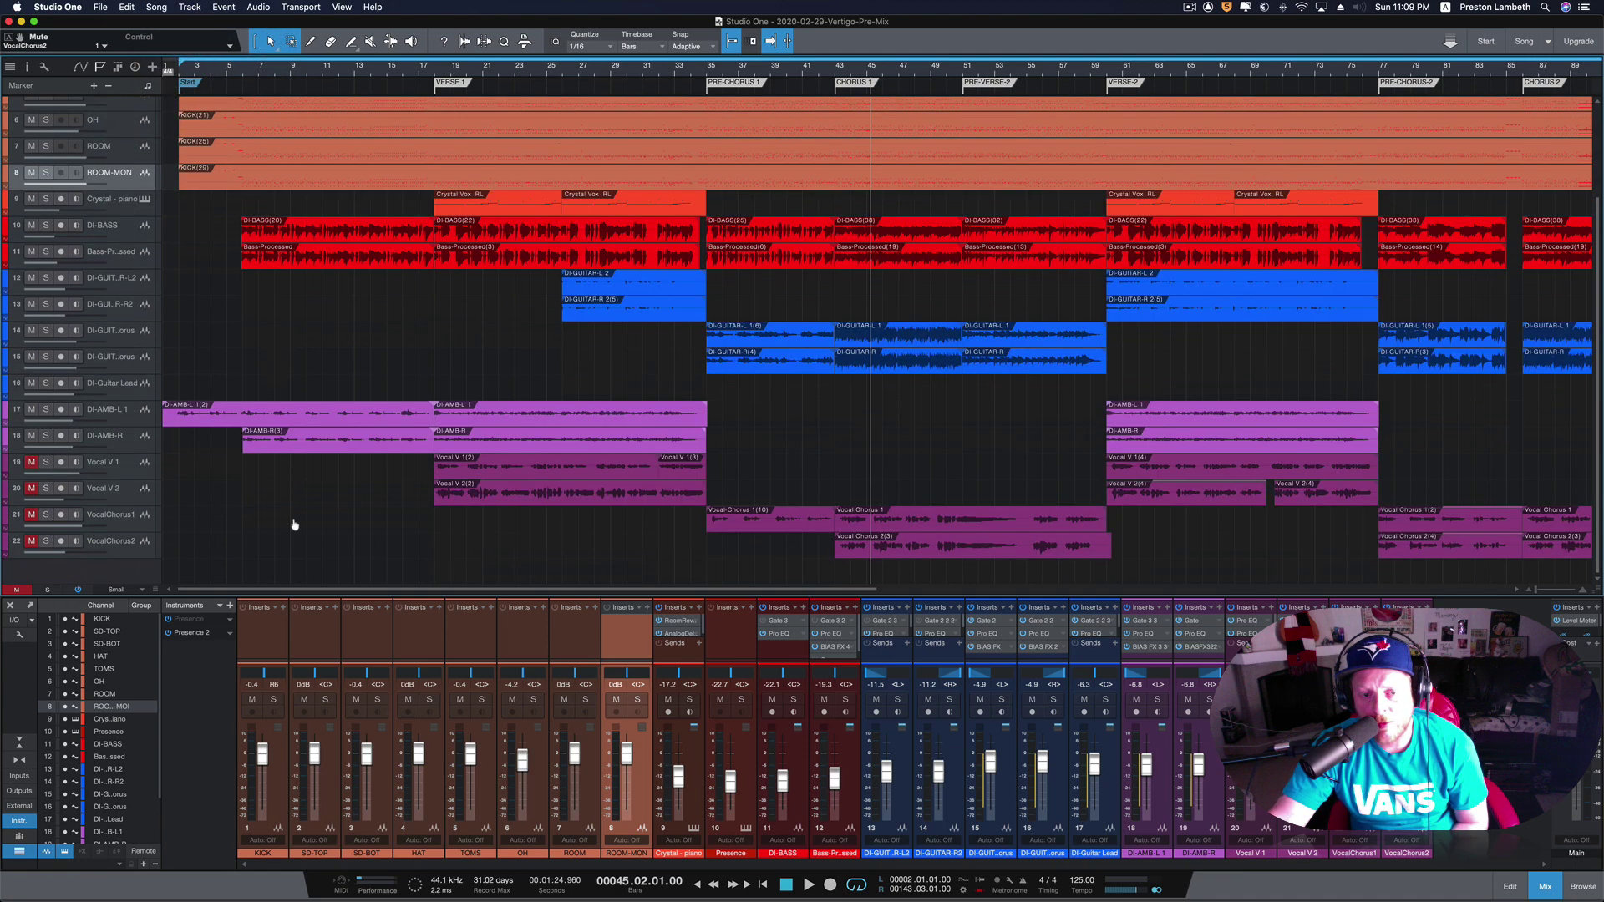
pyautogui.scroll(5, 295, 526)
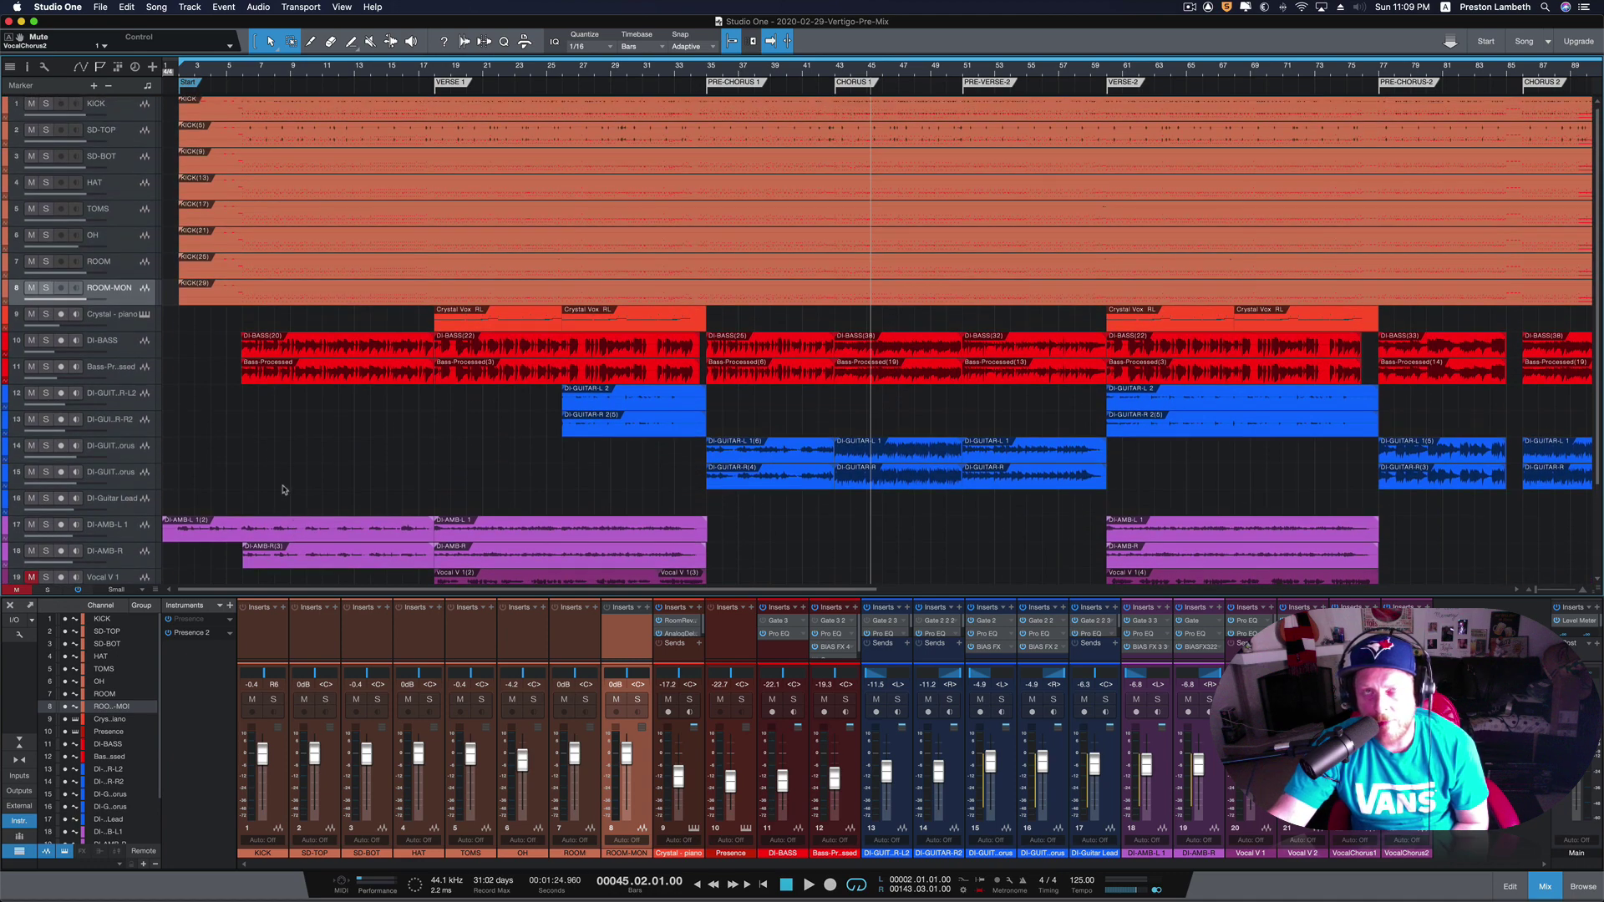
pyautogui.scroll(-5, 282, 485)
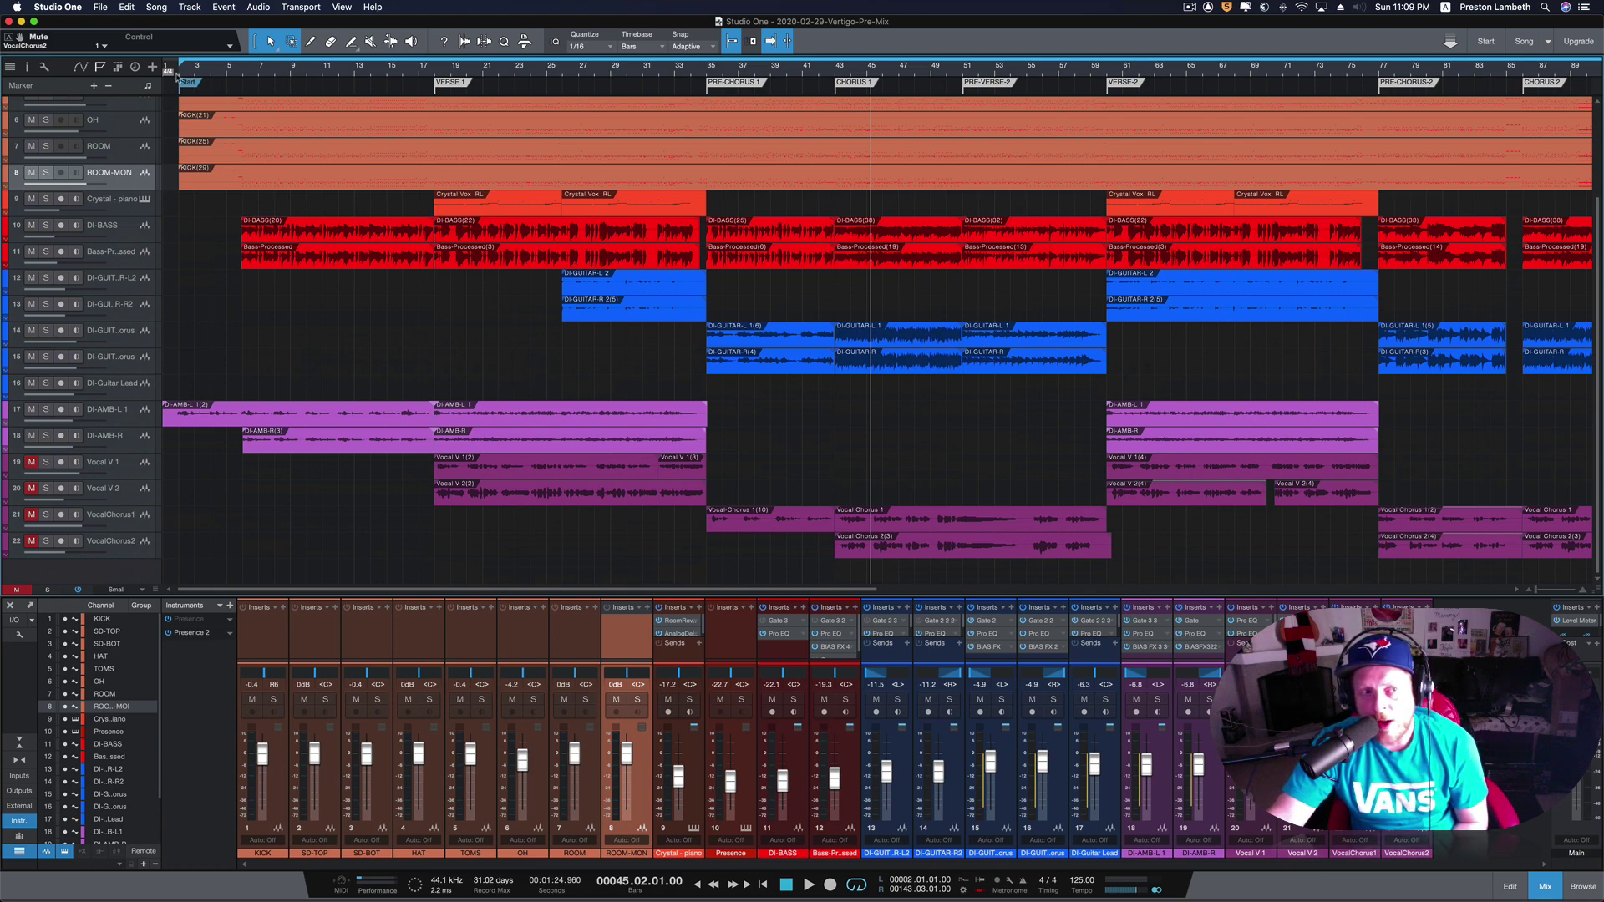
# - Quit Studio One without saving the changes to the Pre-Mix song
pyautogui.click(77, 8)
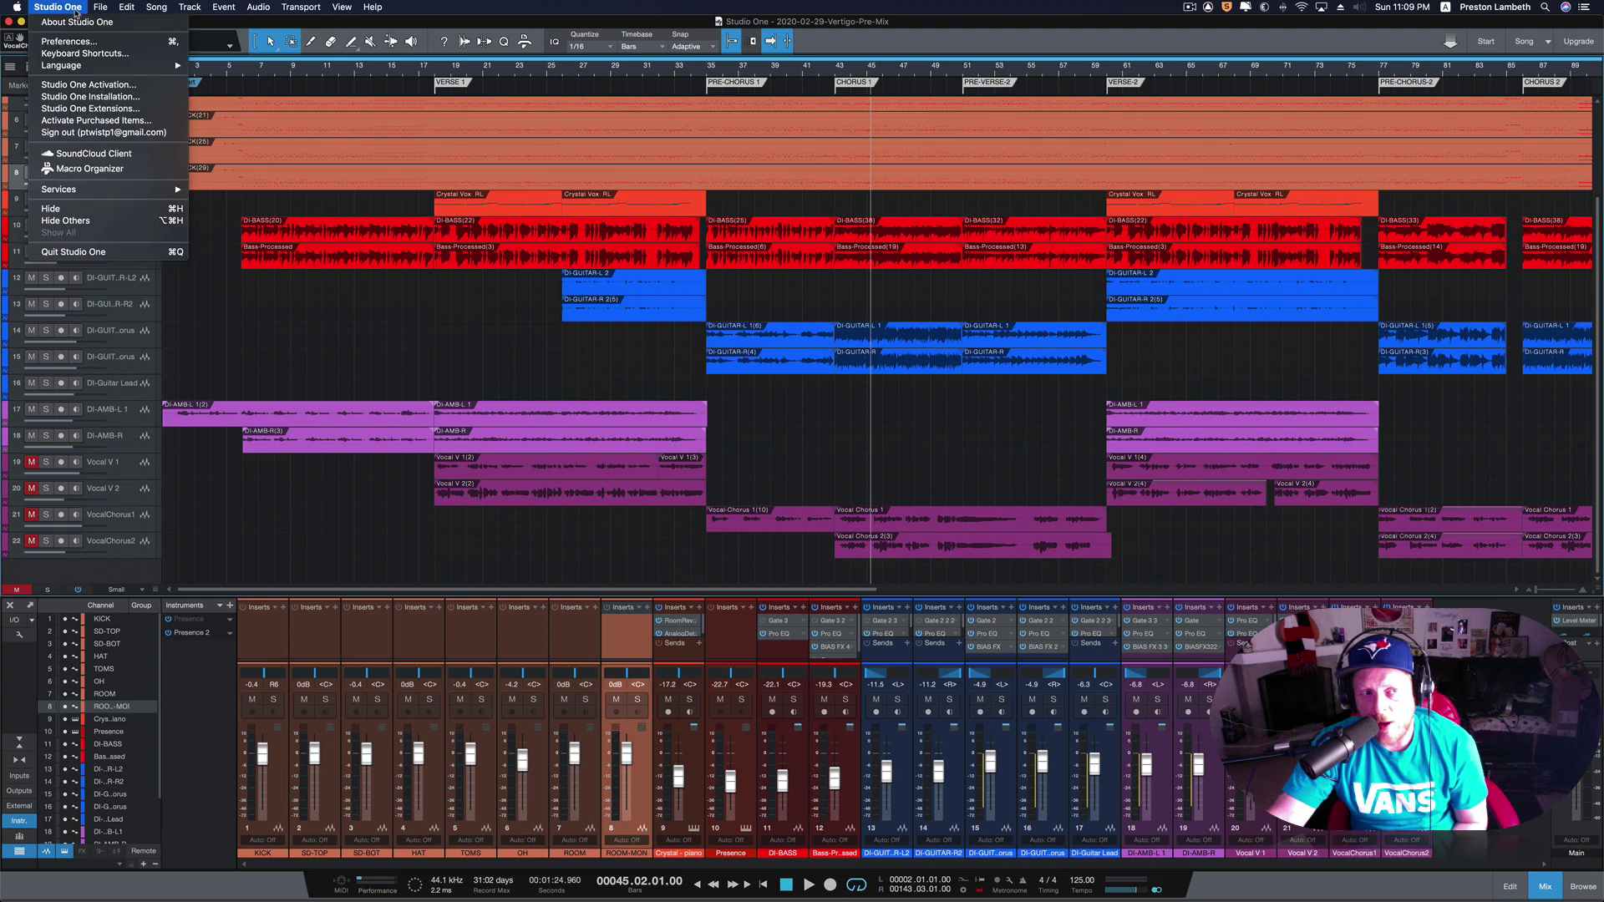
pyautogui.click(86, 253)
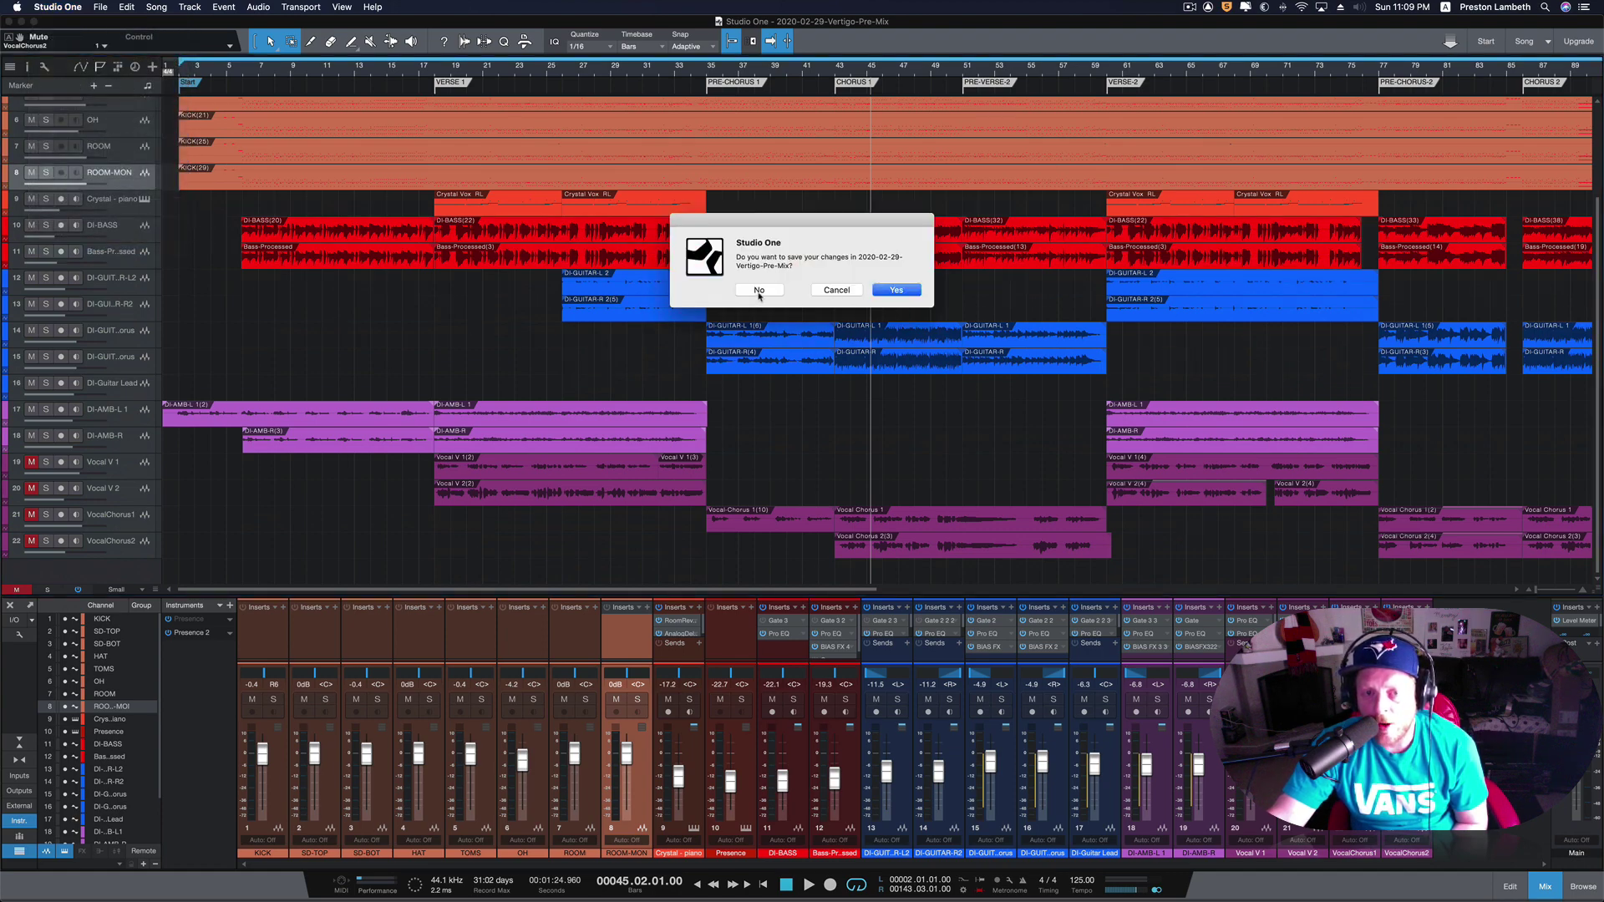
pyautogui.click(759, 292)
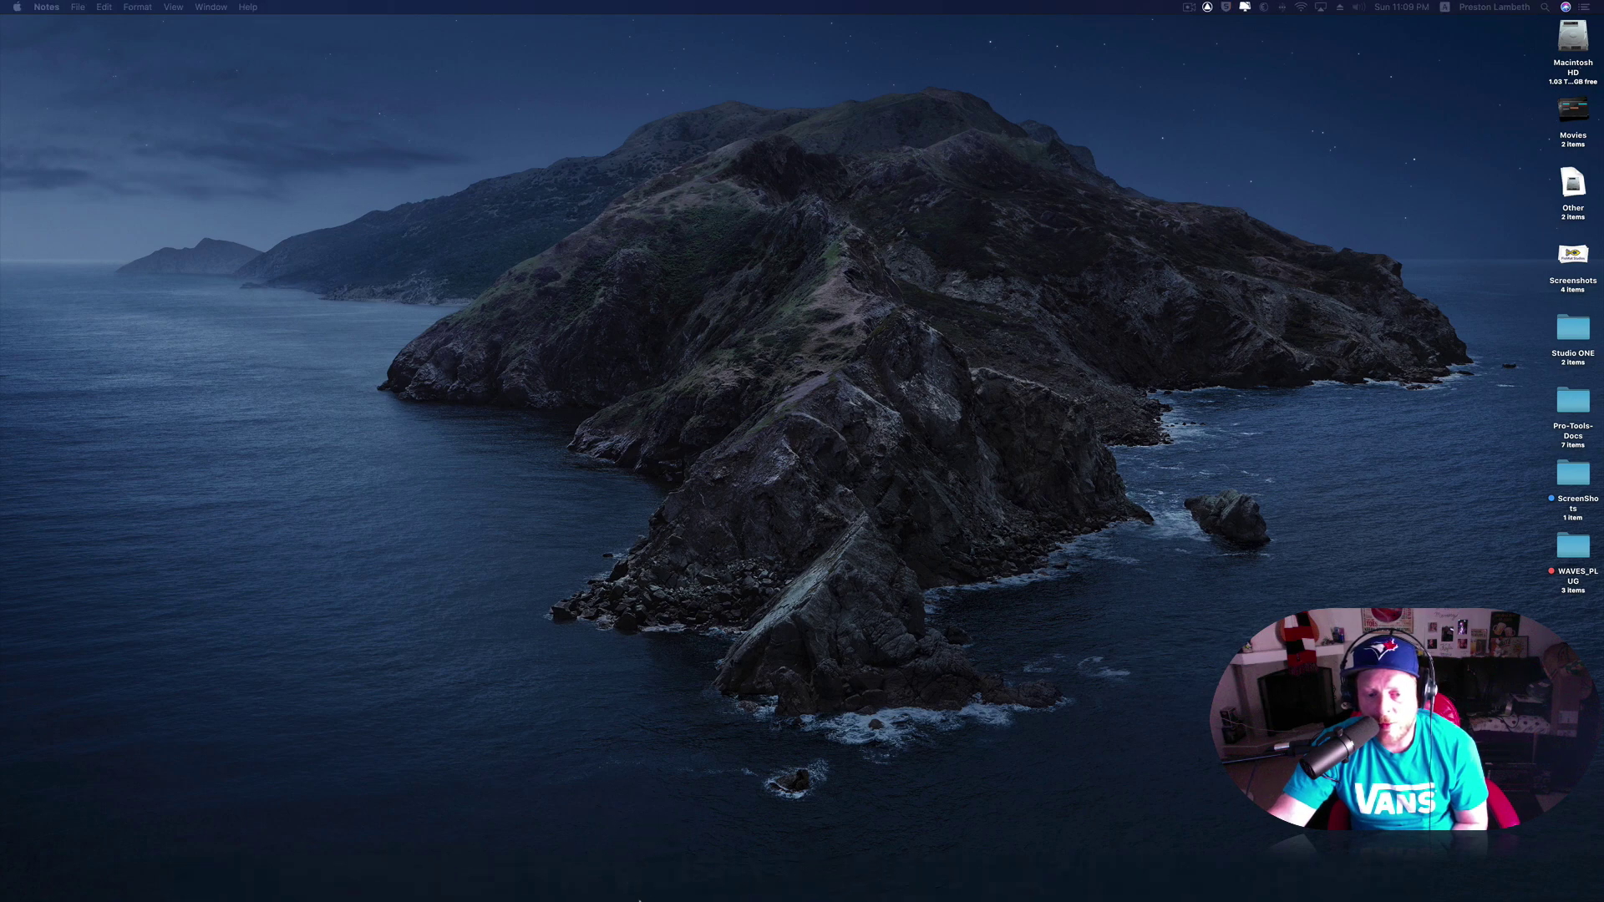
# - Launch Logic Pro X and open the most recent project, Vertigo.logicx
pyautogui.moveTo(644, 878)
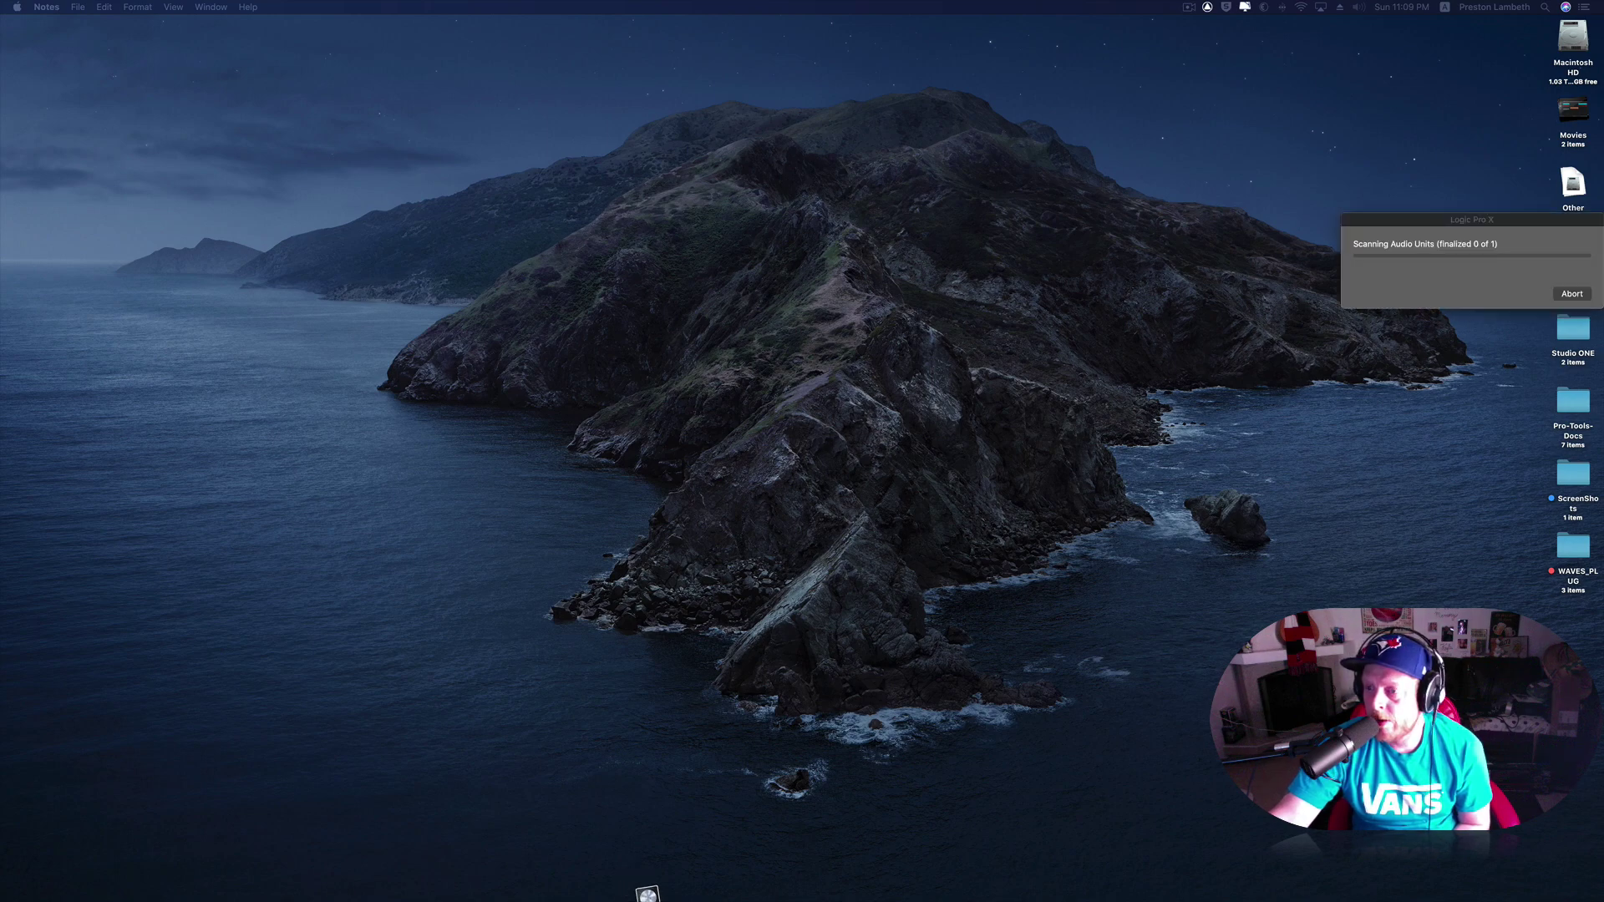
pyautogui.click(1081, 246)
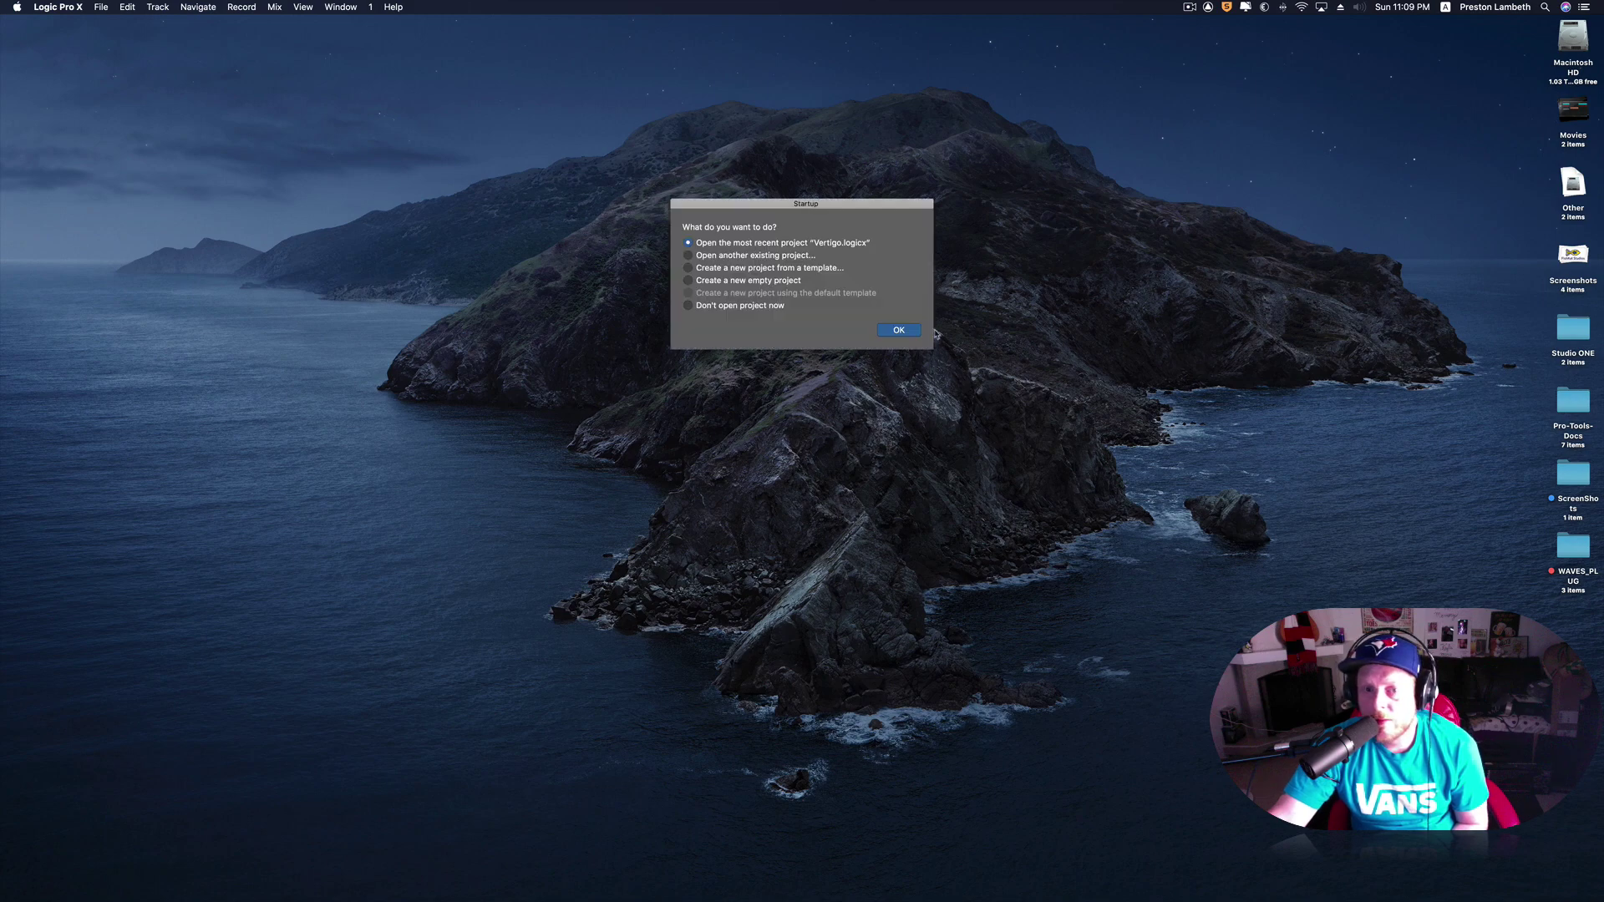
pyautogui.click(885, 330)
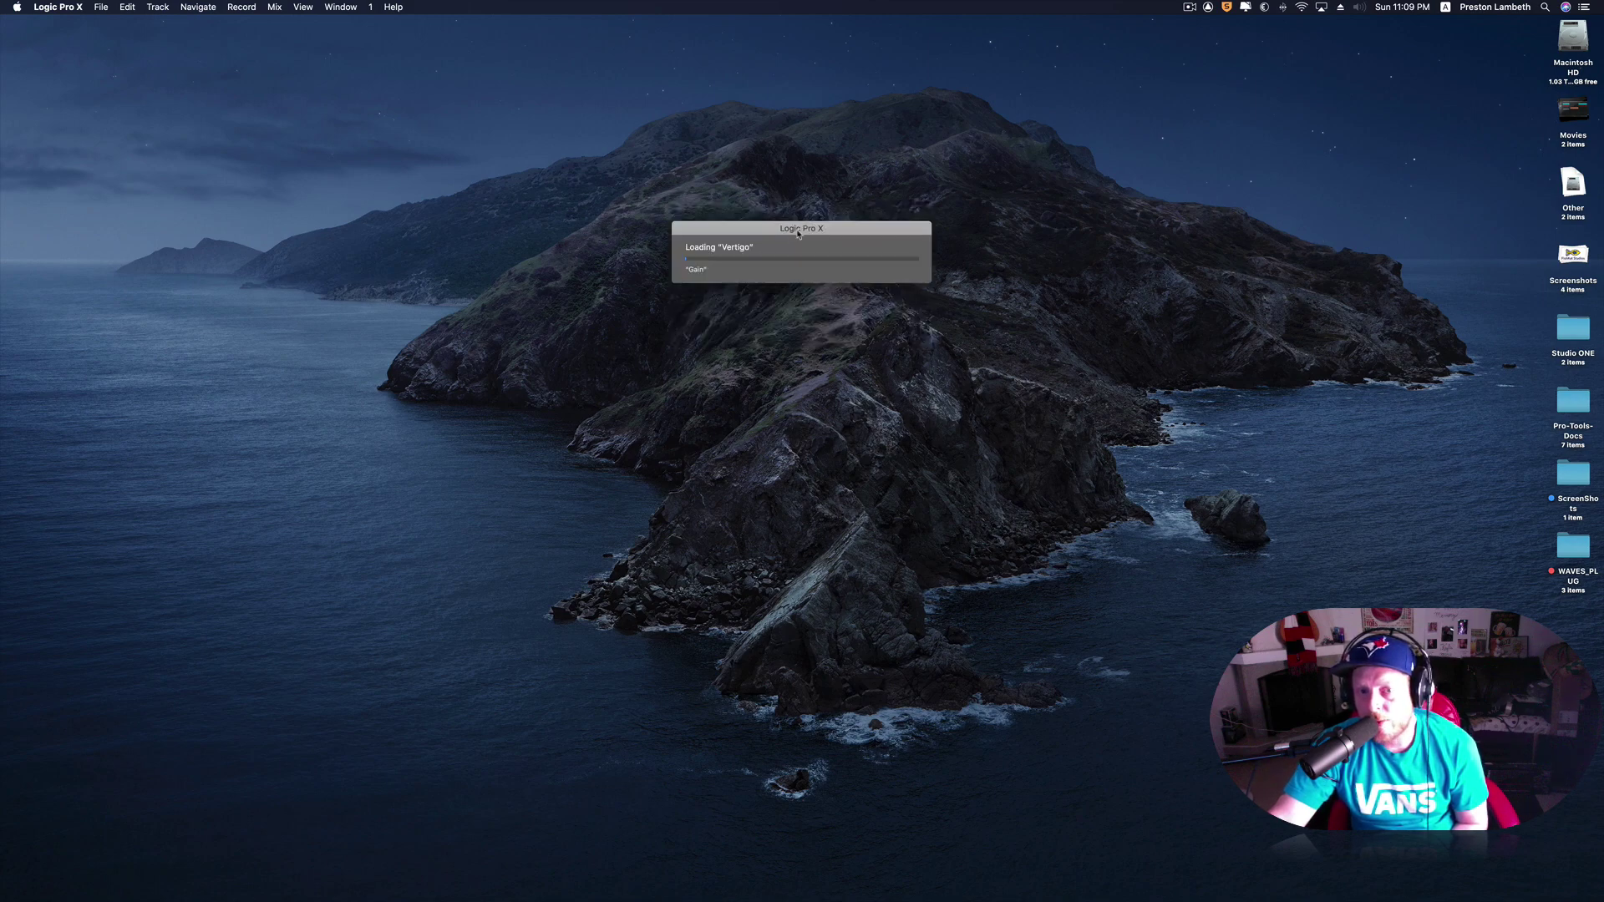
pyautogui.moveTo(798, 233); pyautogui.dragTo(788, 324)
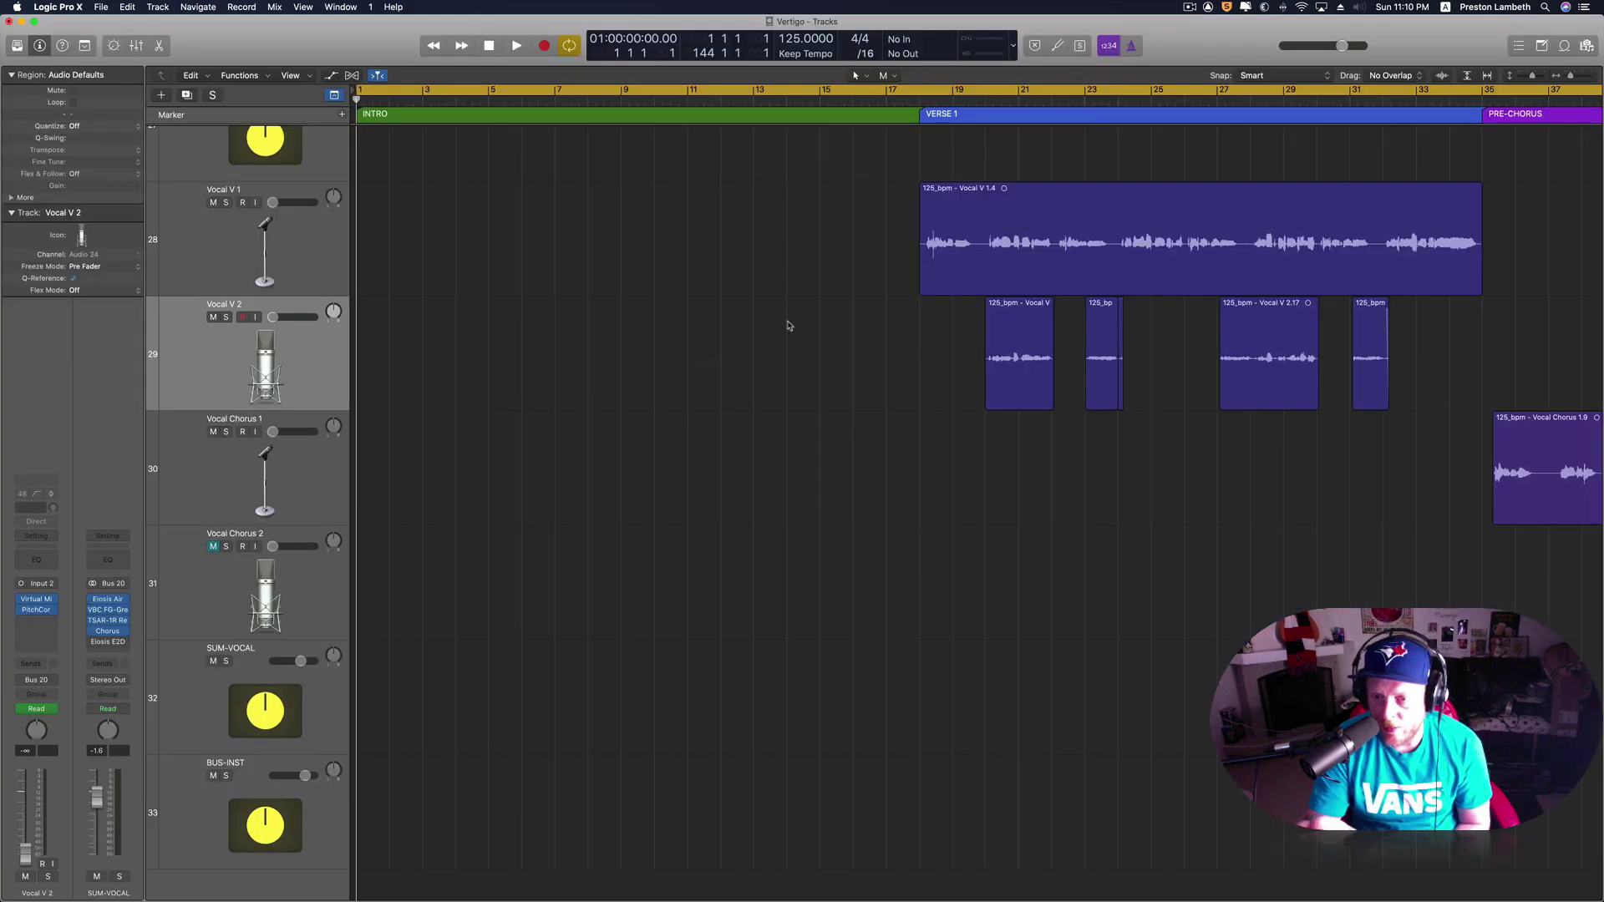
# - Show the whole Vertigo arrangement and inspect the channel strips of the PARA-COMP, VERB-SNARE and SD-TOP tracks
pyautogui.scroll(6, 808, 358)
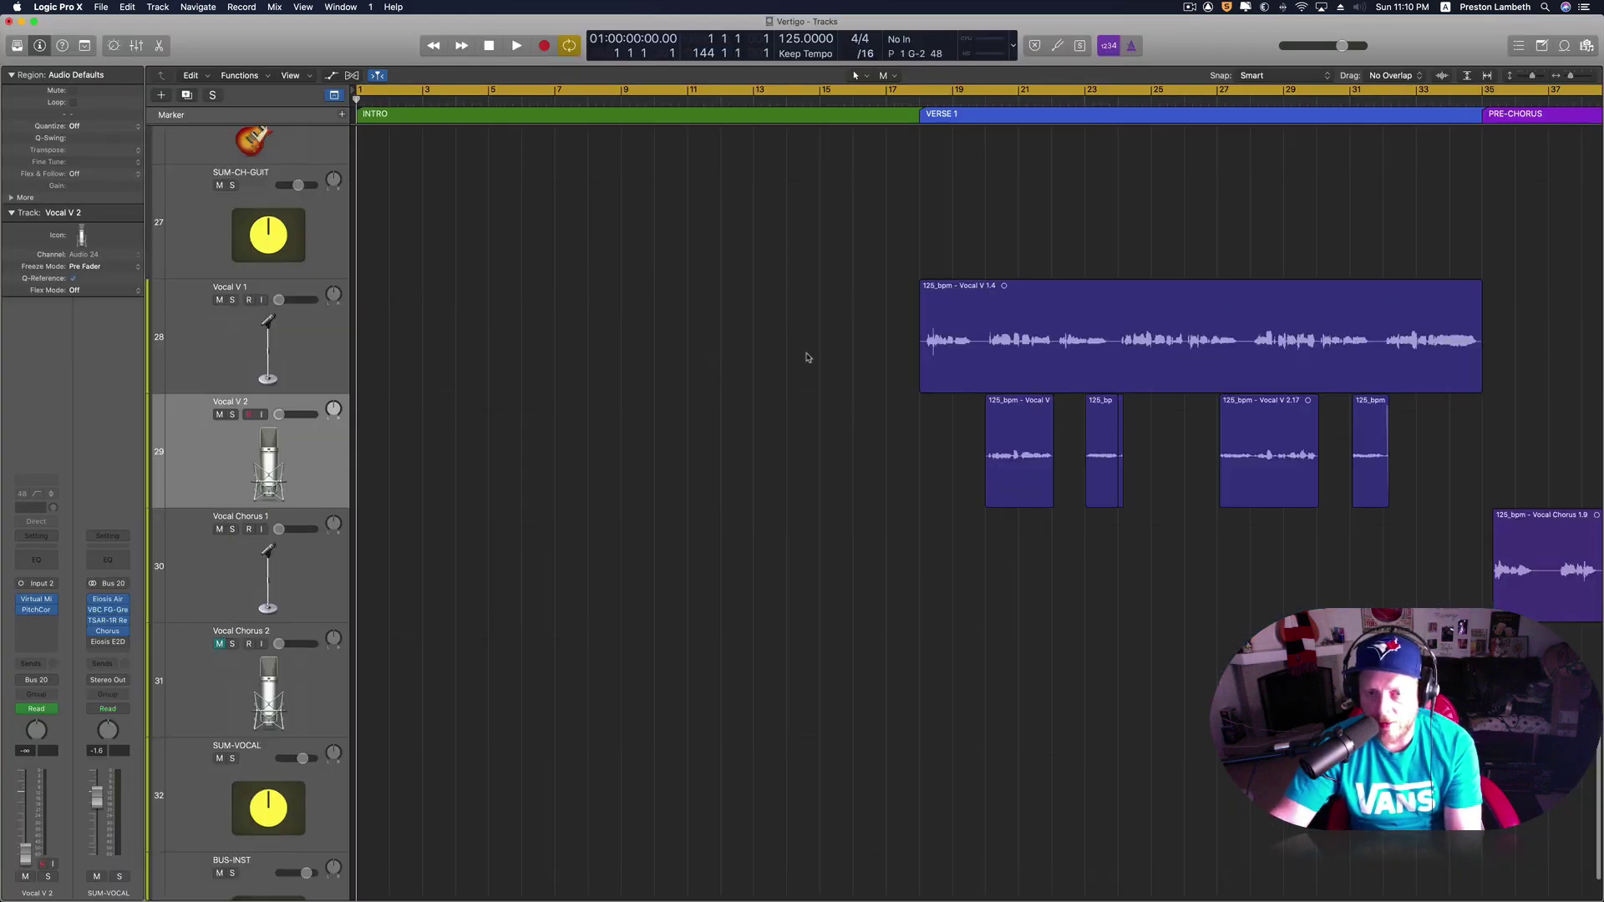
pyautogui.scroll(-15, 808, 354)
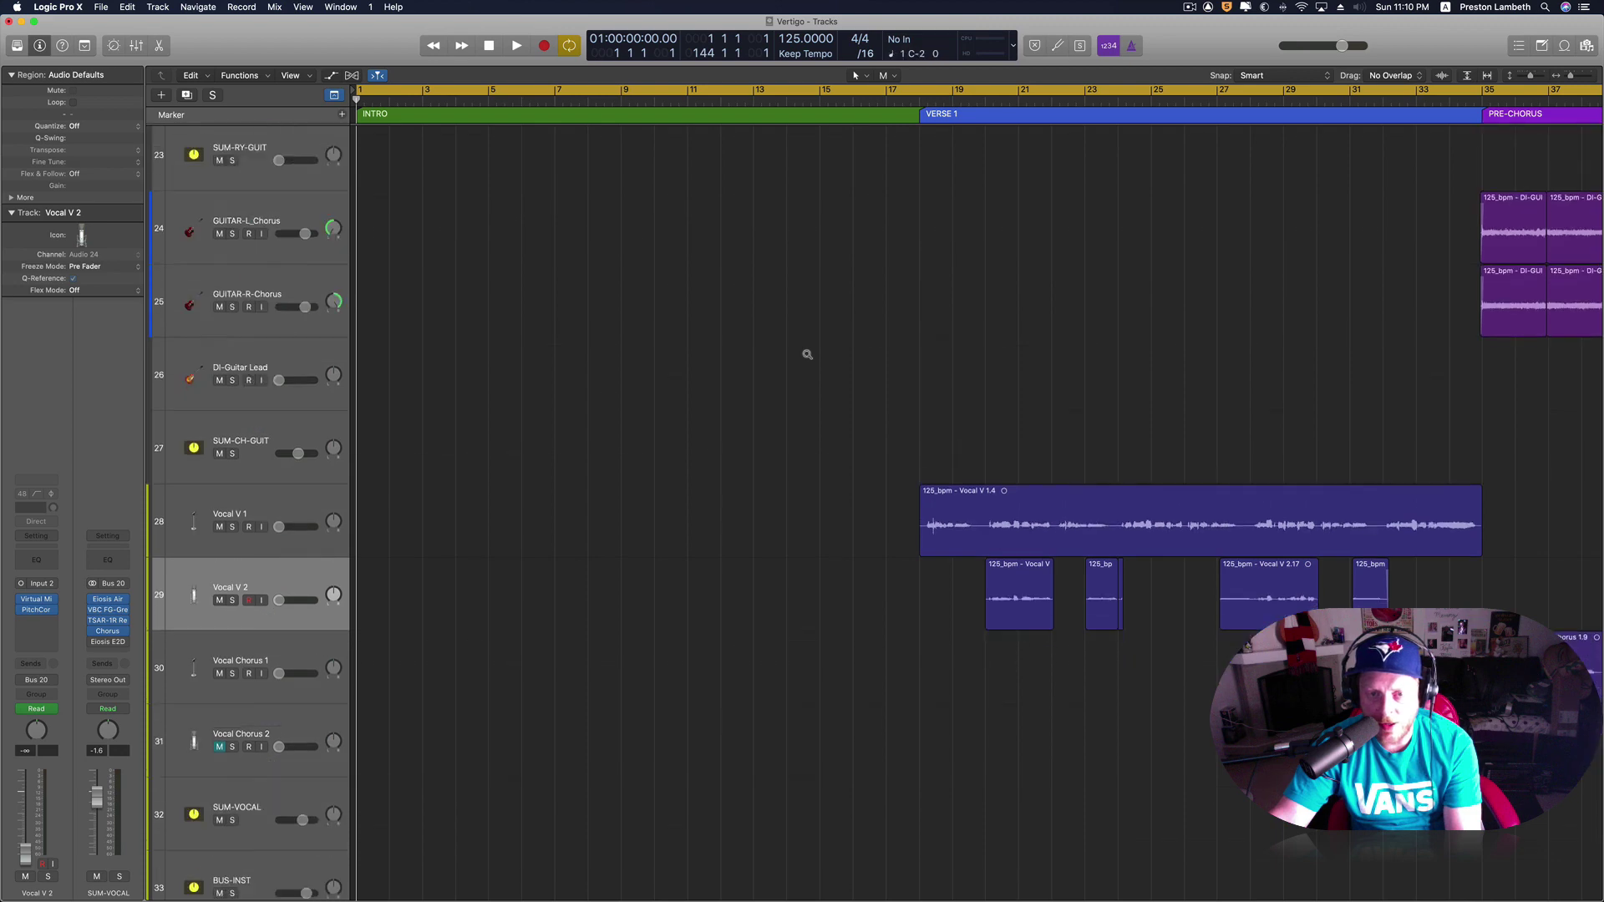
pyautogui.scroll(-10, 808, 358)
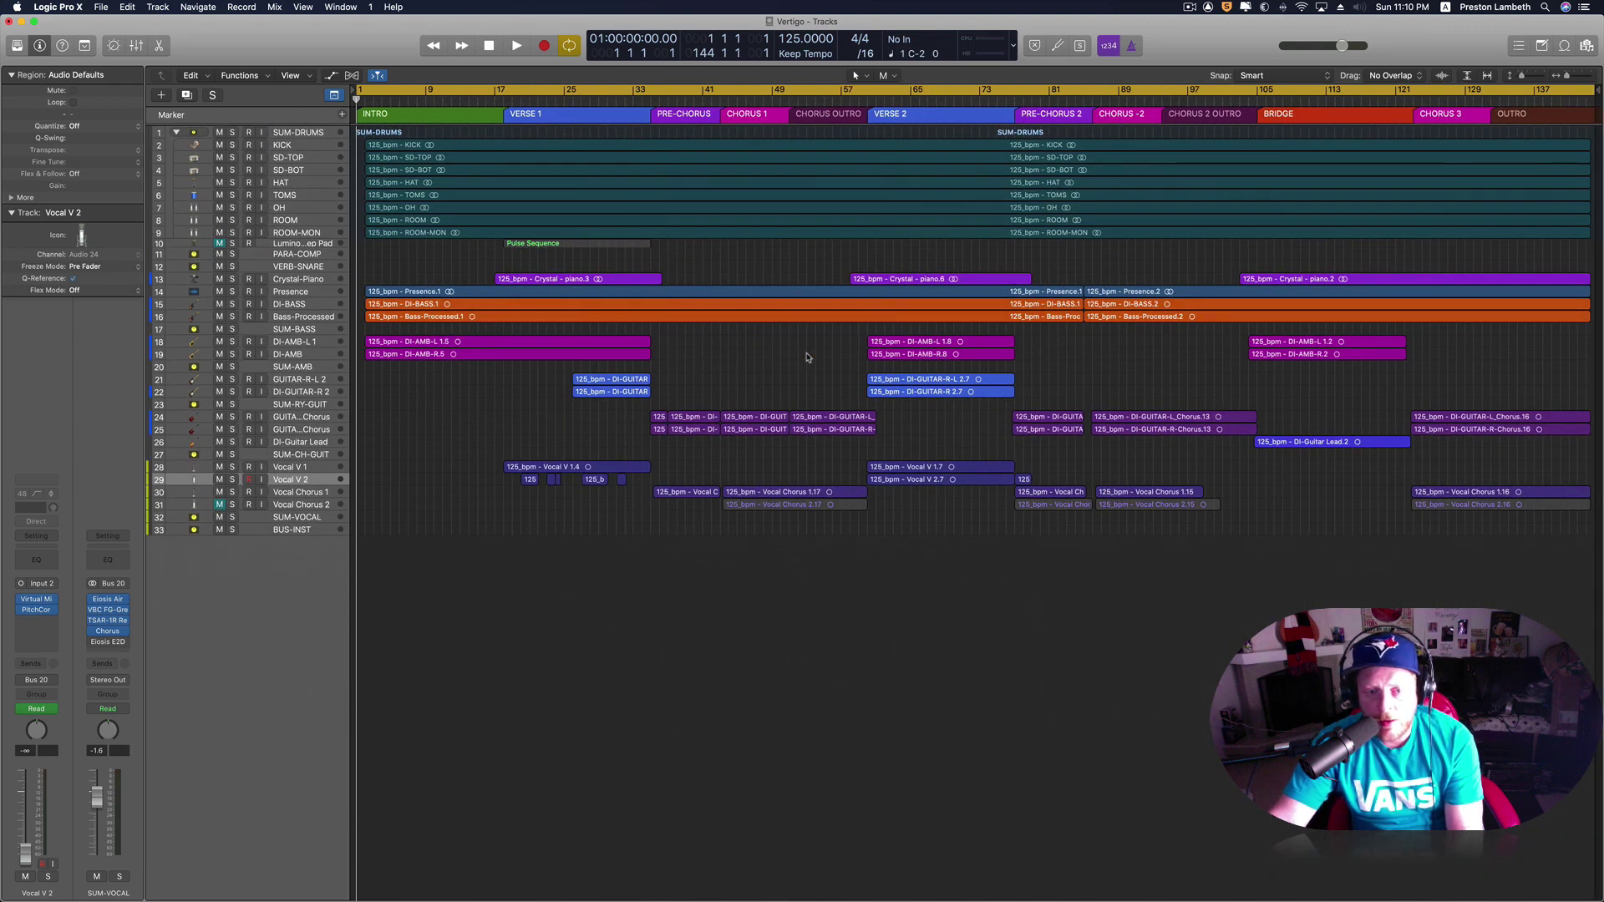
pyautogui.scroll(5, 807, 357)
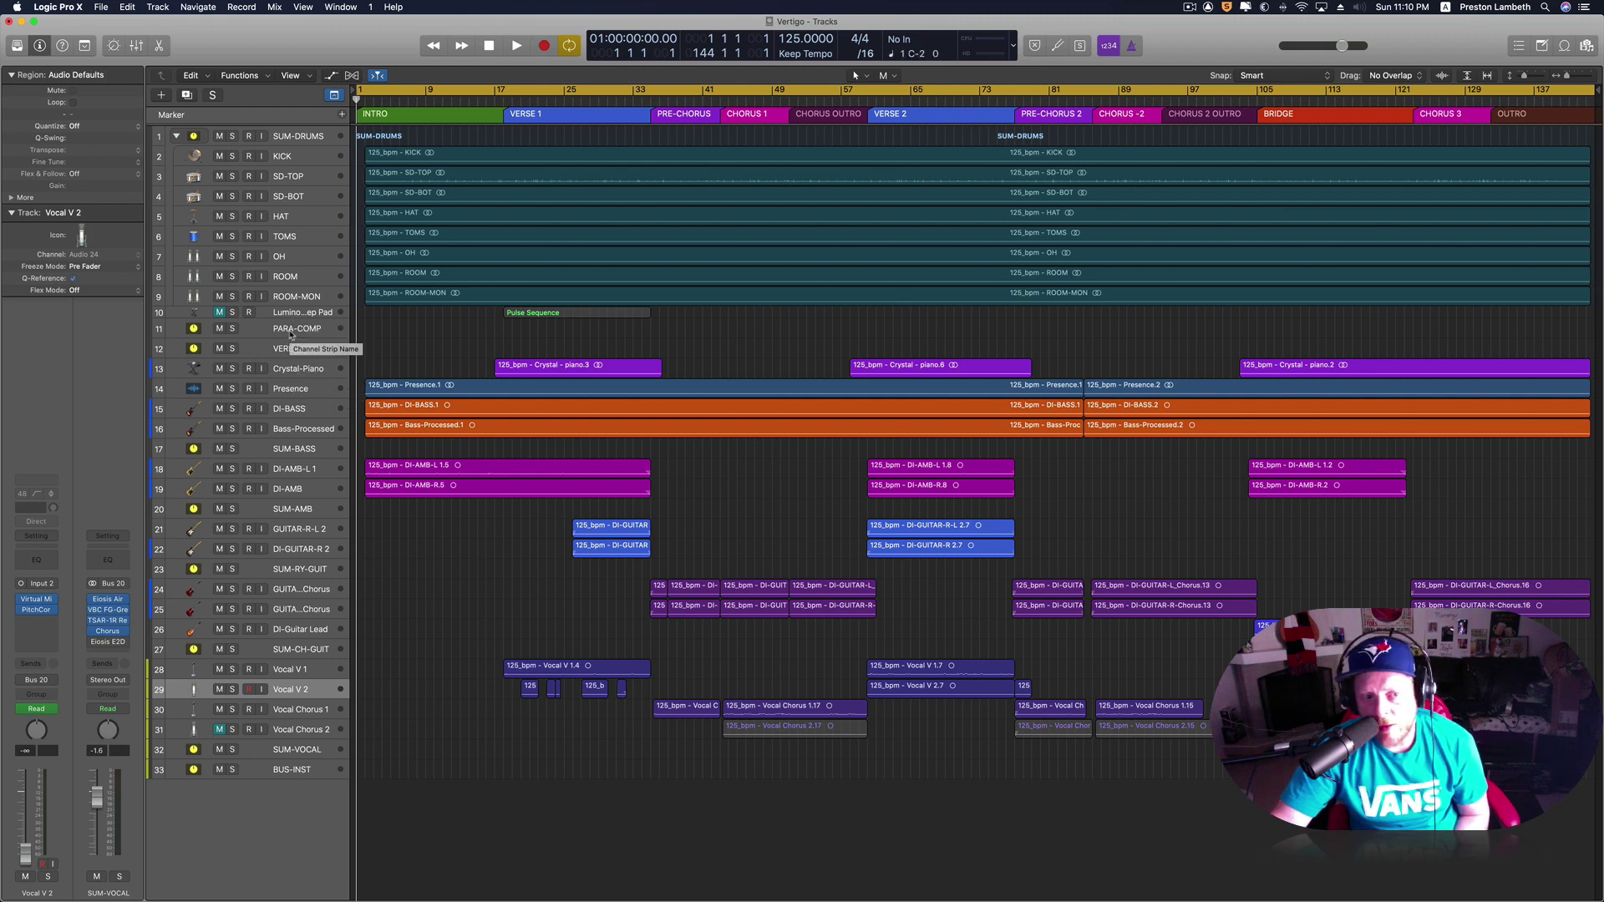
pyautogui.click(319, 330)
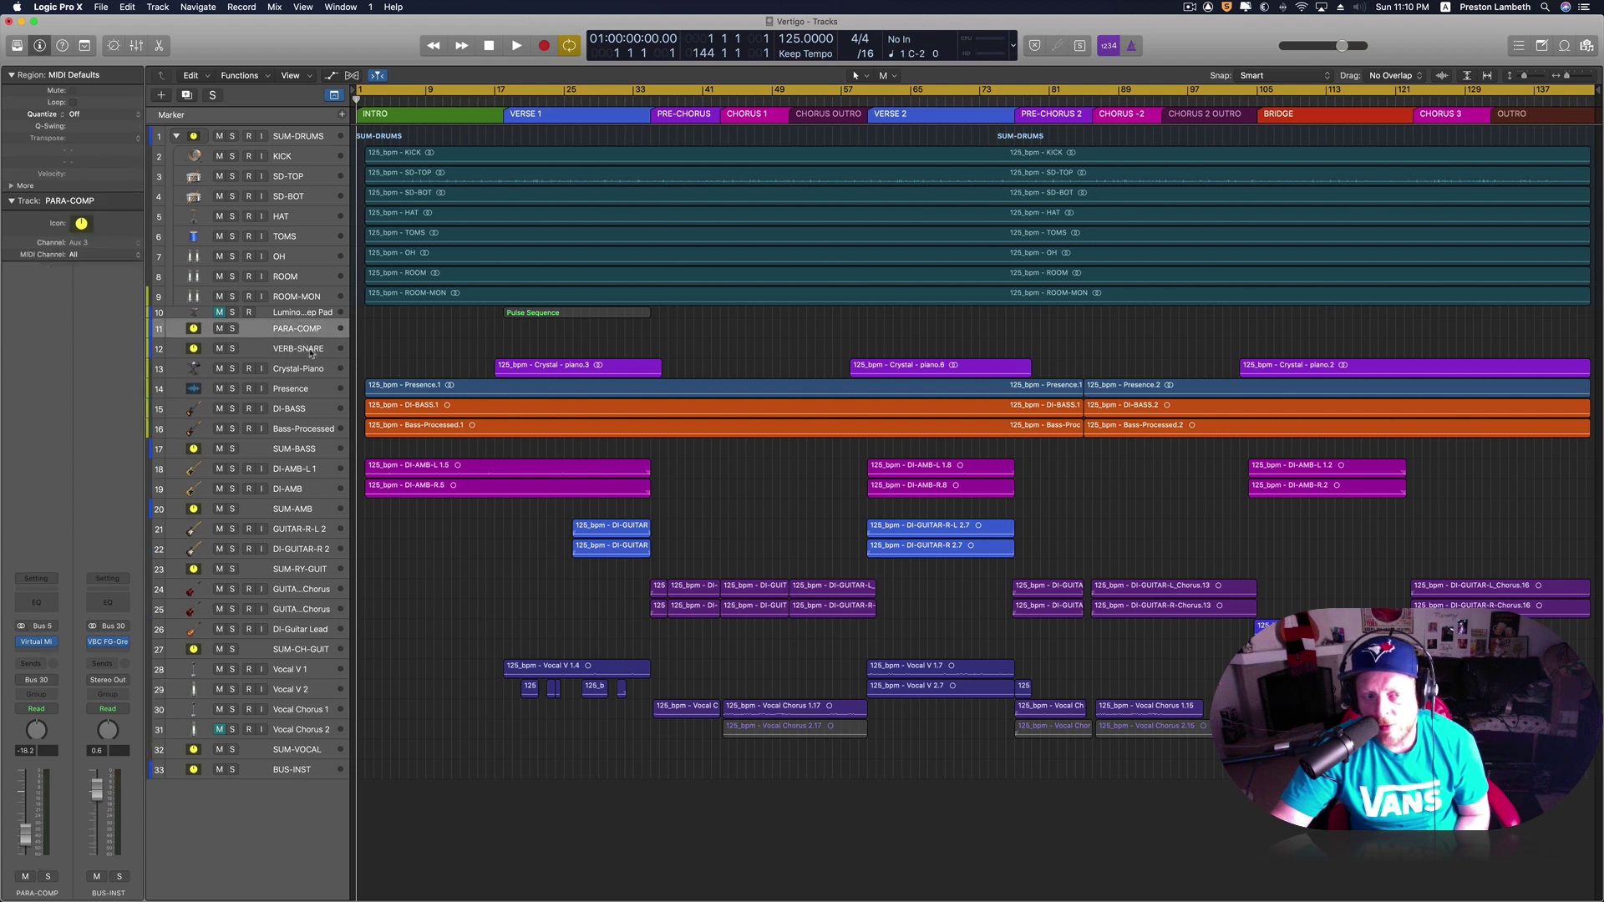
pyautogui.click(307, 351)
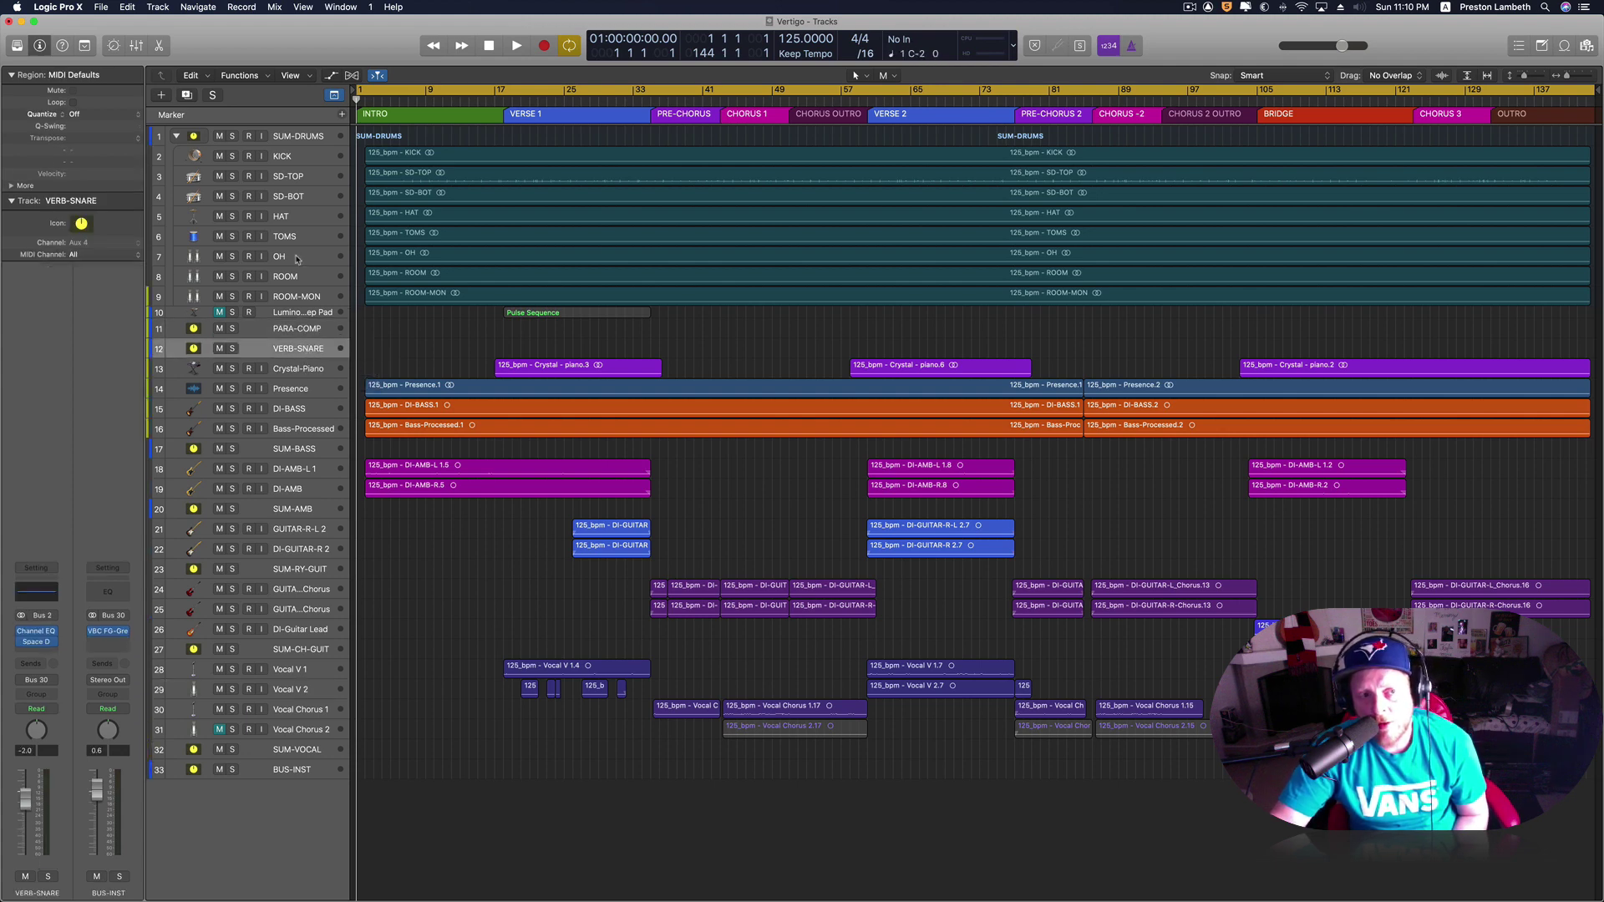
pyautogui.click(293, 177)
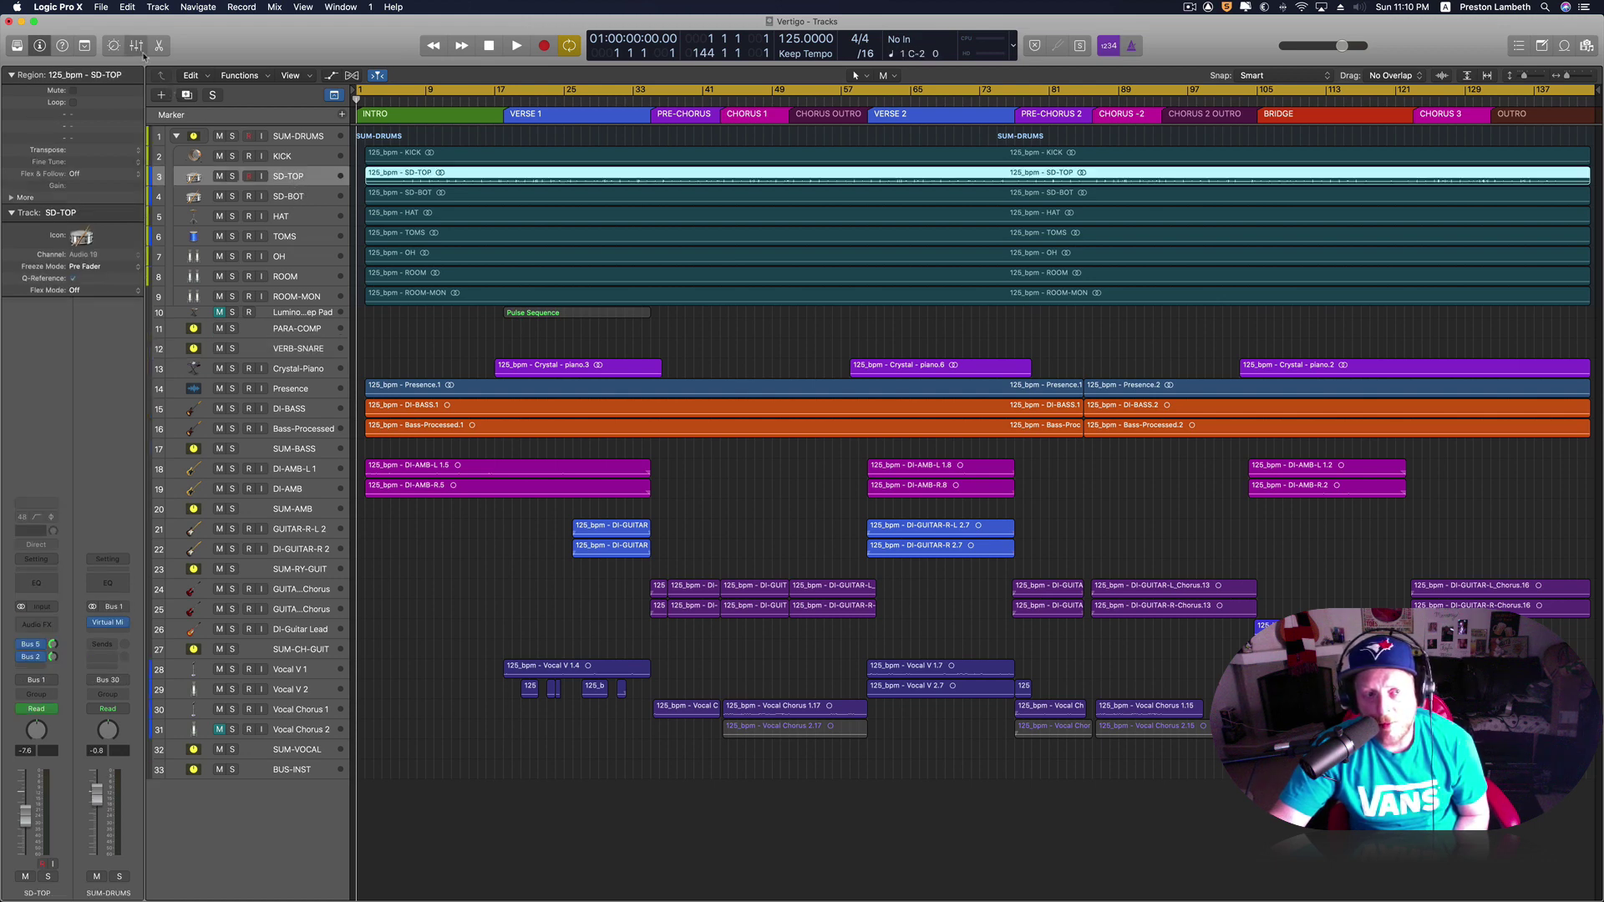
# - Show the mixer and open the Virtual Mix Rack insert on PARA-COMP, placing its window clear of the drum channels
pyautogui.click(136, 45)
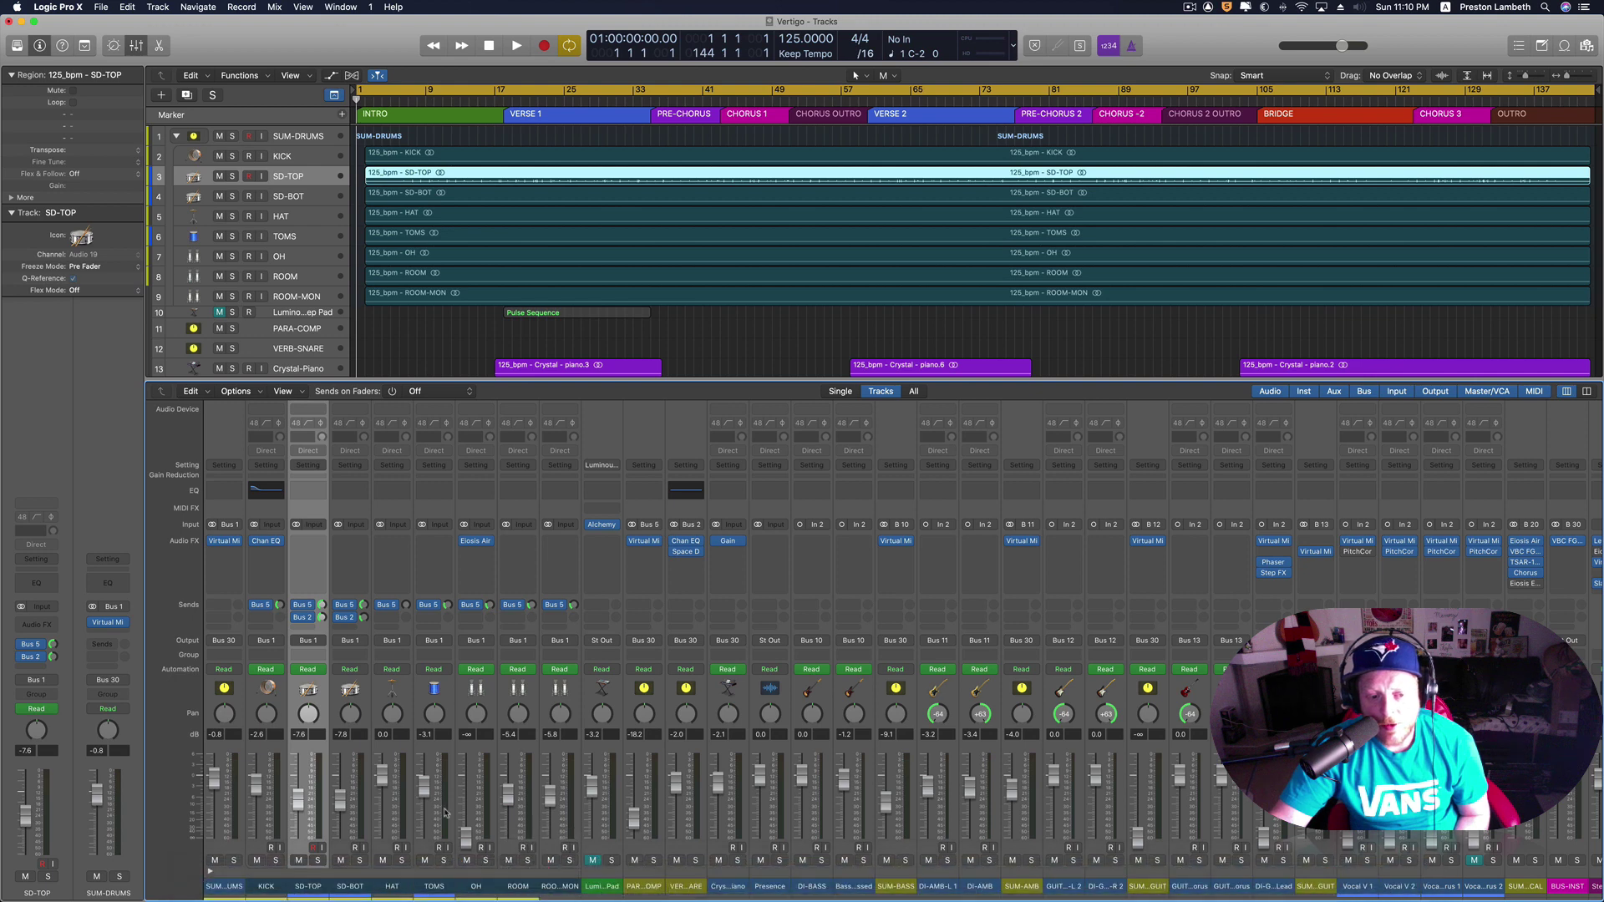
pyautogui.hscroll(-1, 407, 800)
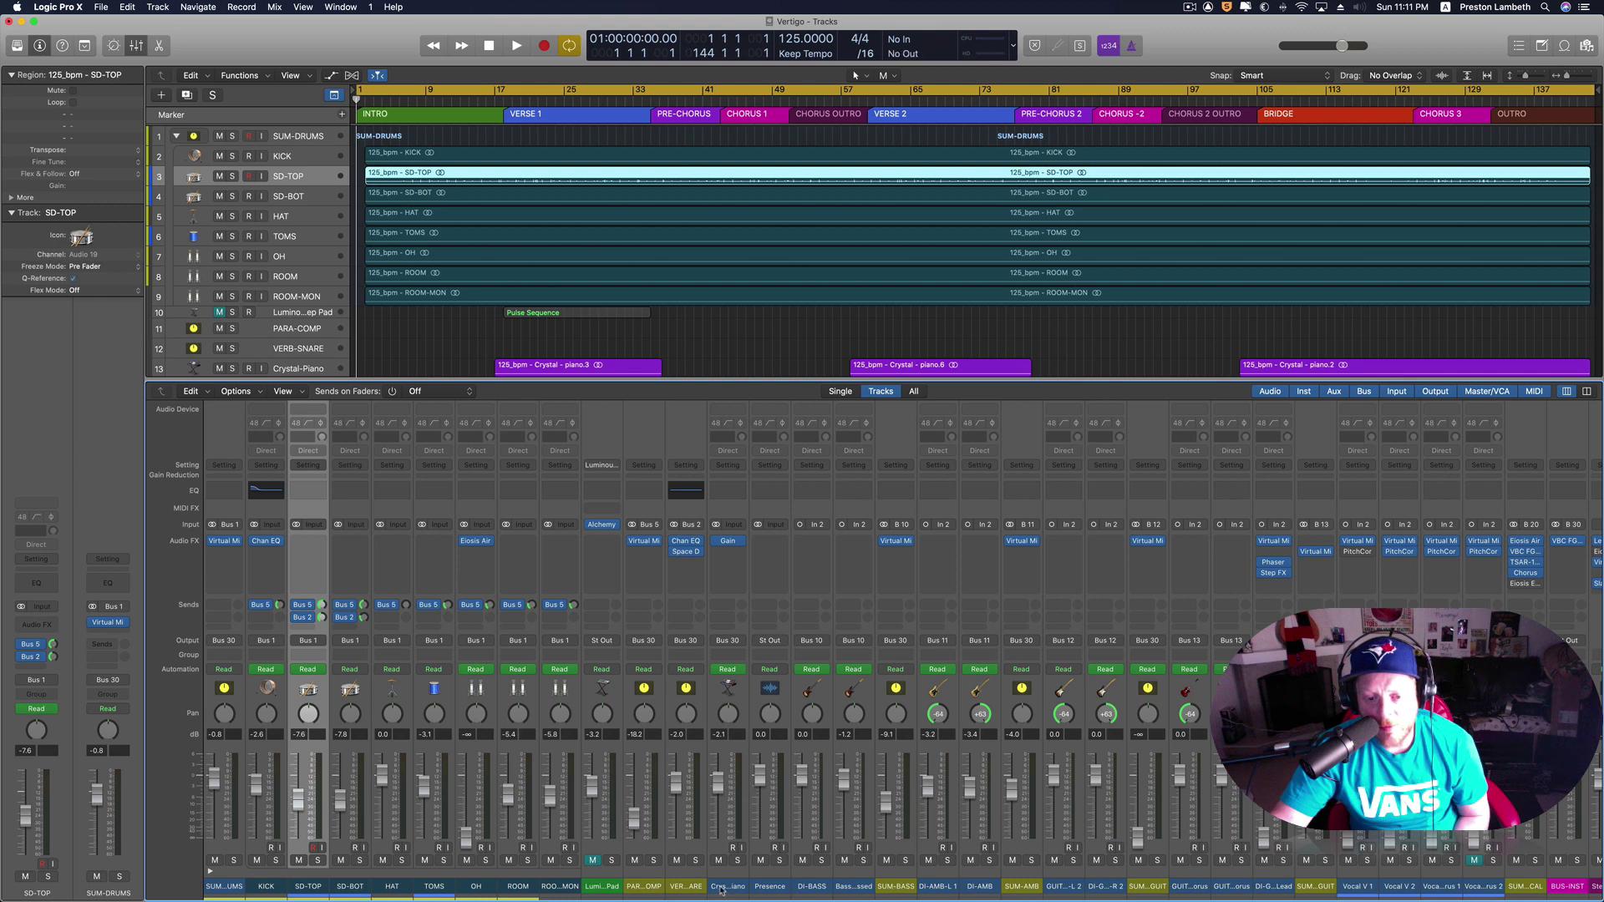
pyautogui.click(645, 886)
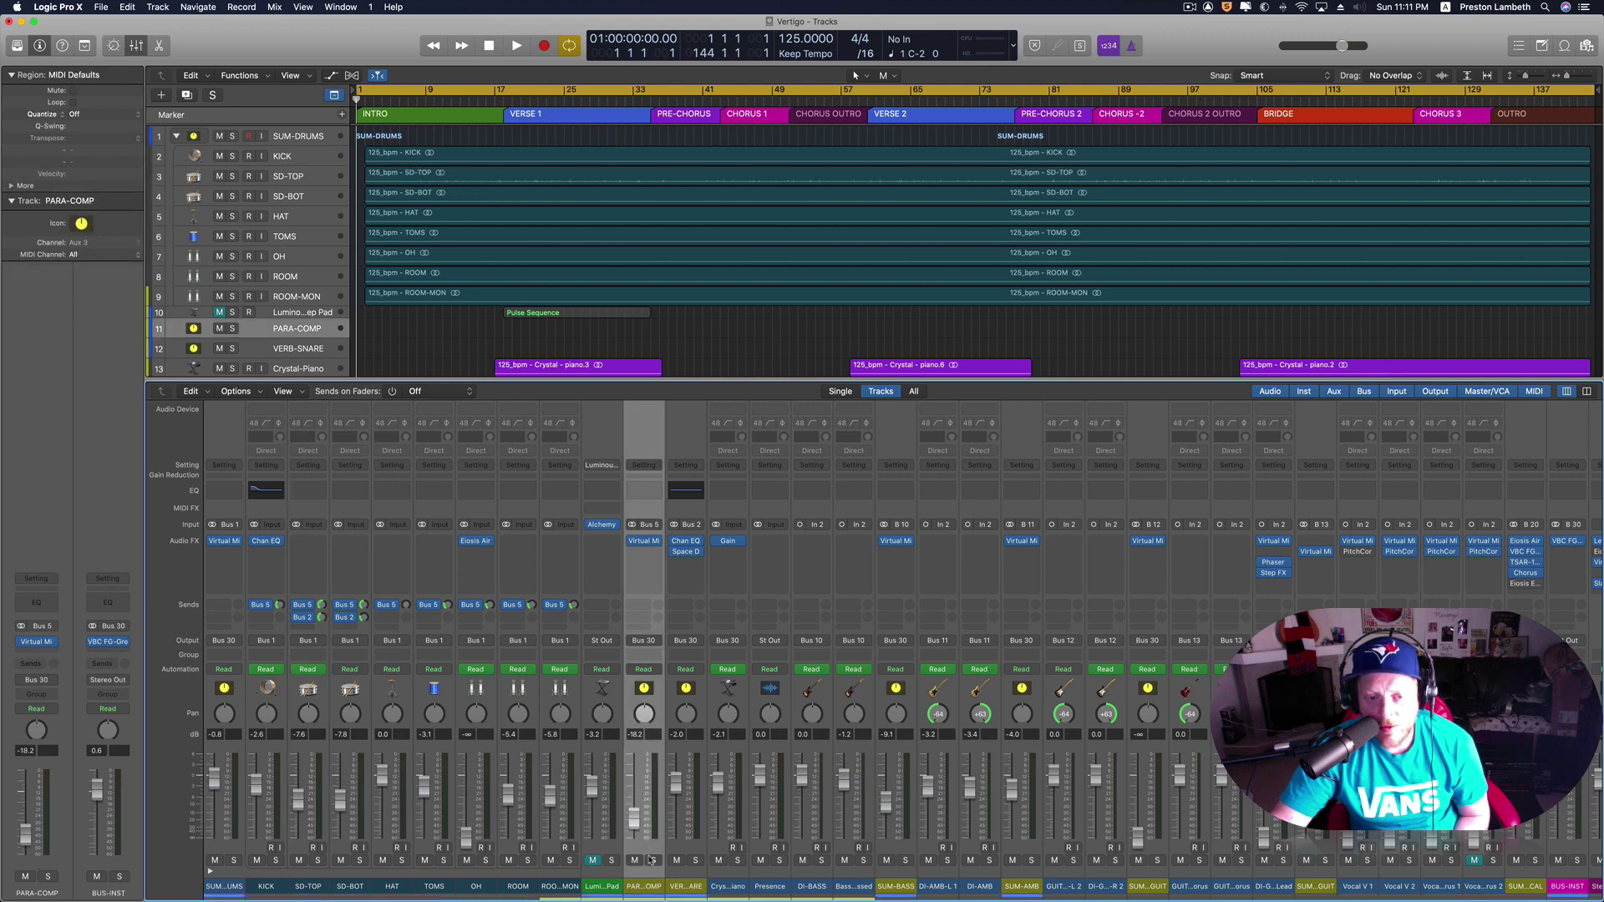
pyautogui.click(641, 540)
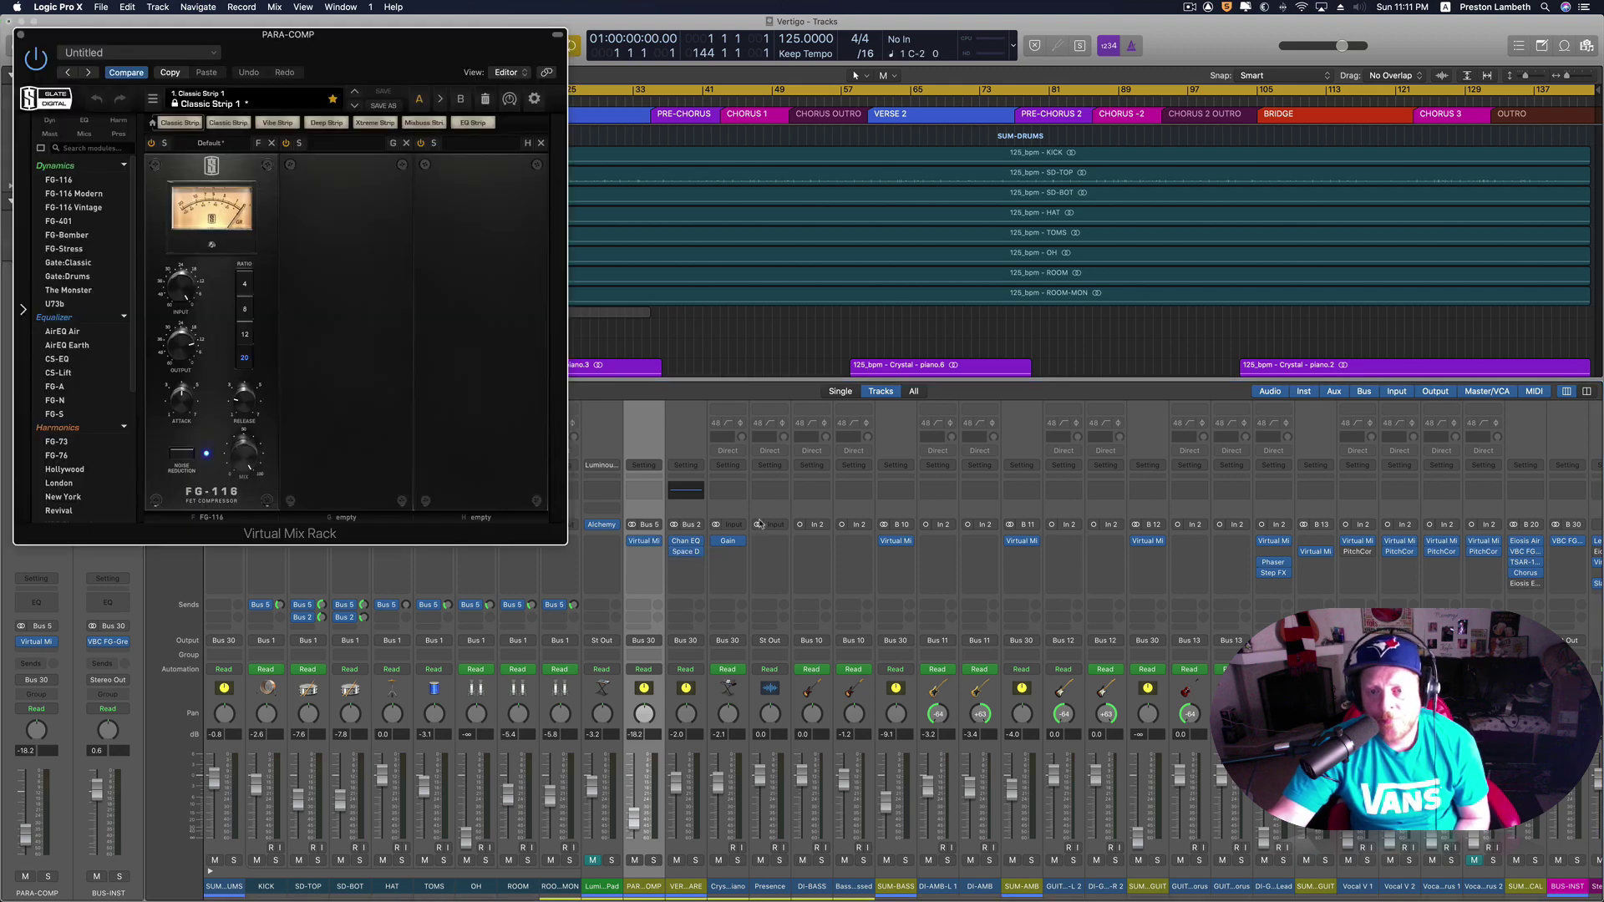
pyautogui.moveTo(293, 34); pyautogui.dragTo(1250, 290)
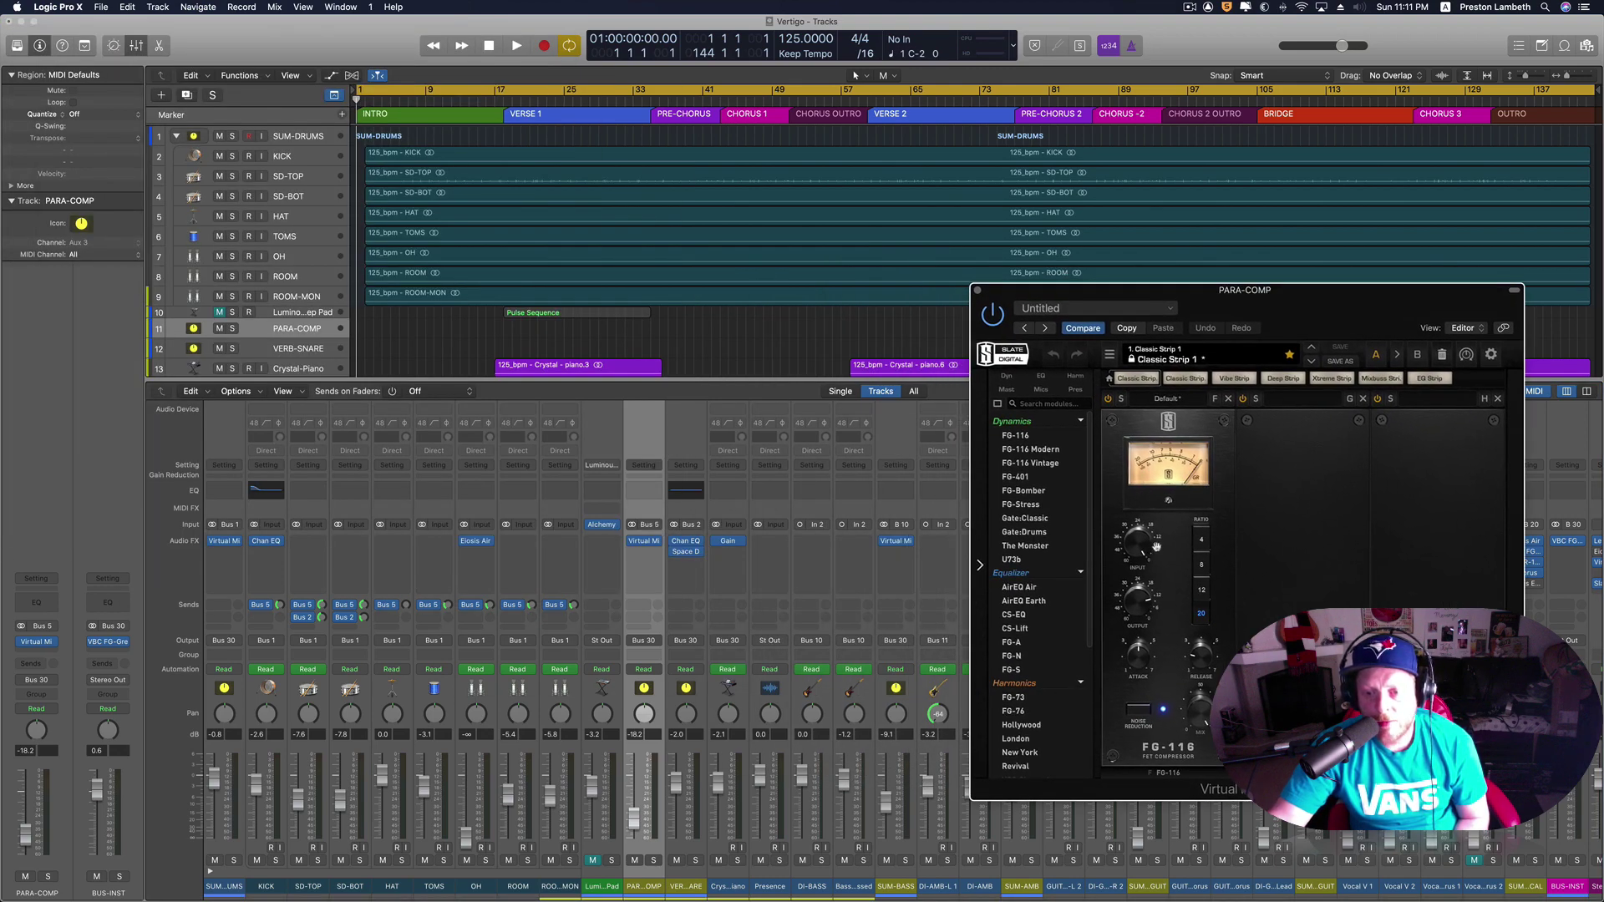
pyautogui.moveTo(1178, 541); pyautogui.dragTo(1186, 539)
pyautogui.moveTo(1244, 300); pyautogui.dragTo(1252, 302)
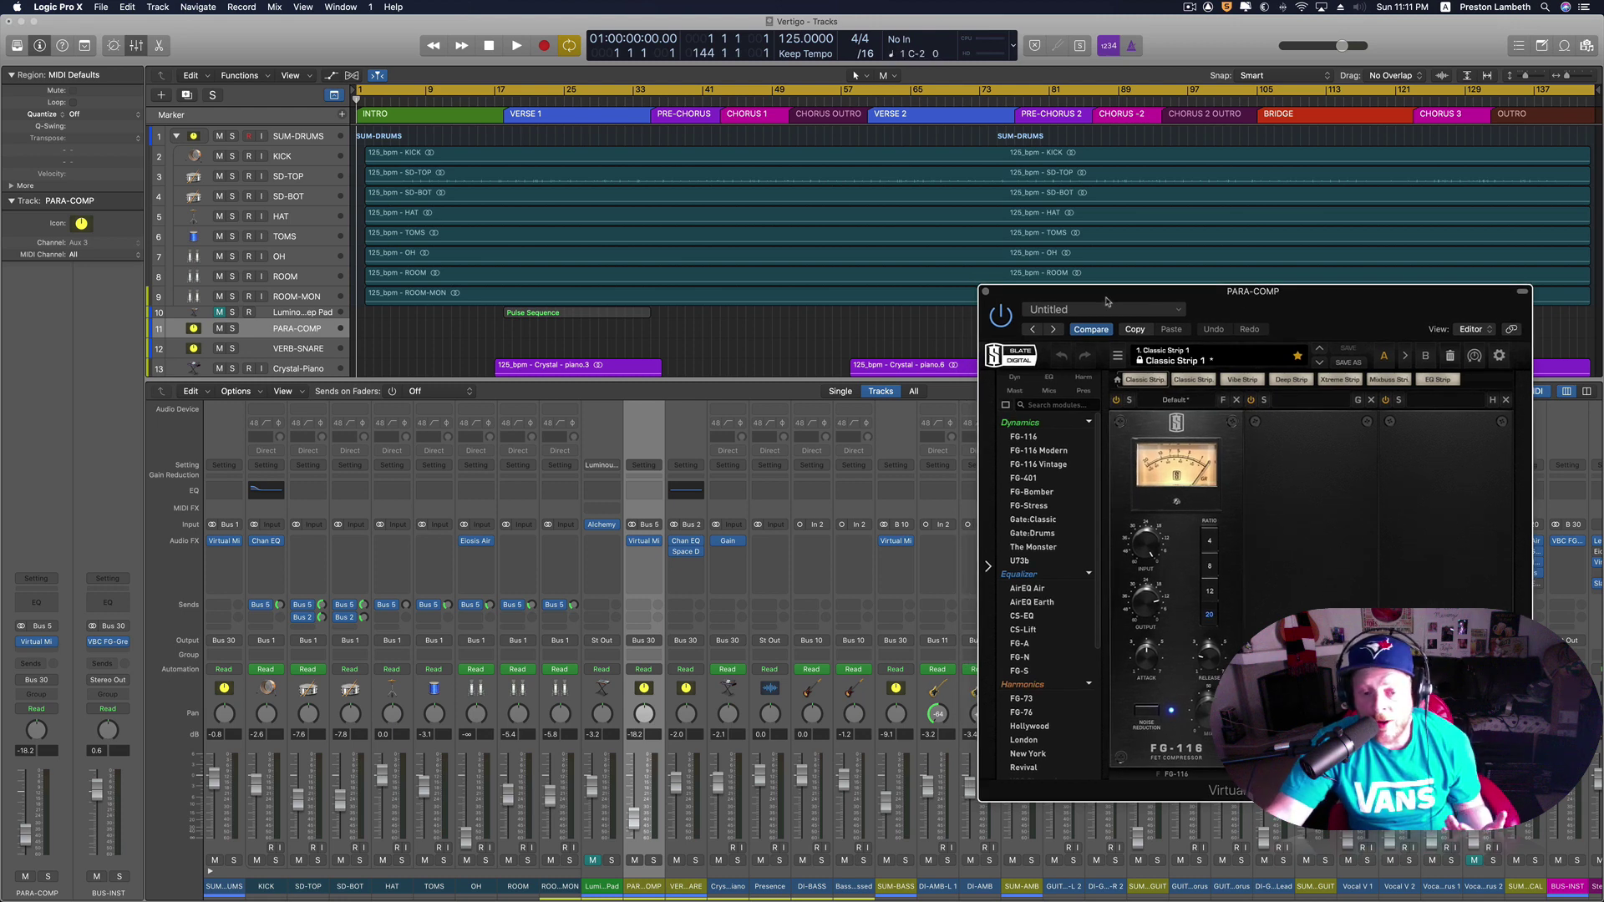
# - Close the PARA-COMP plug-in window, look over the lower tracks and hide the mixer to show the full arrangement
pyautogui.click(986, 293)
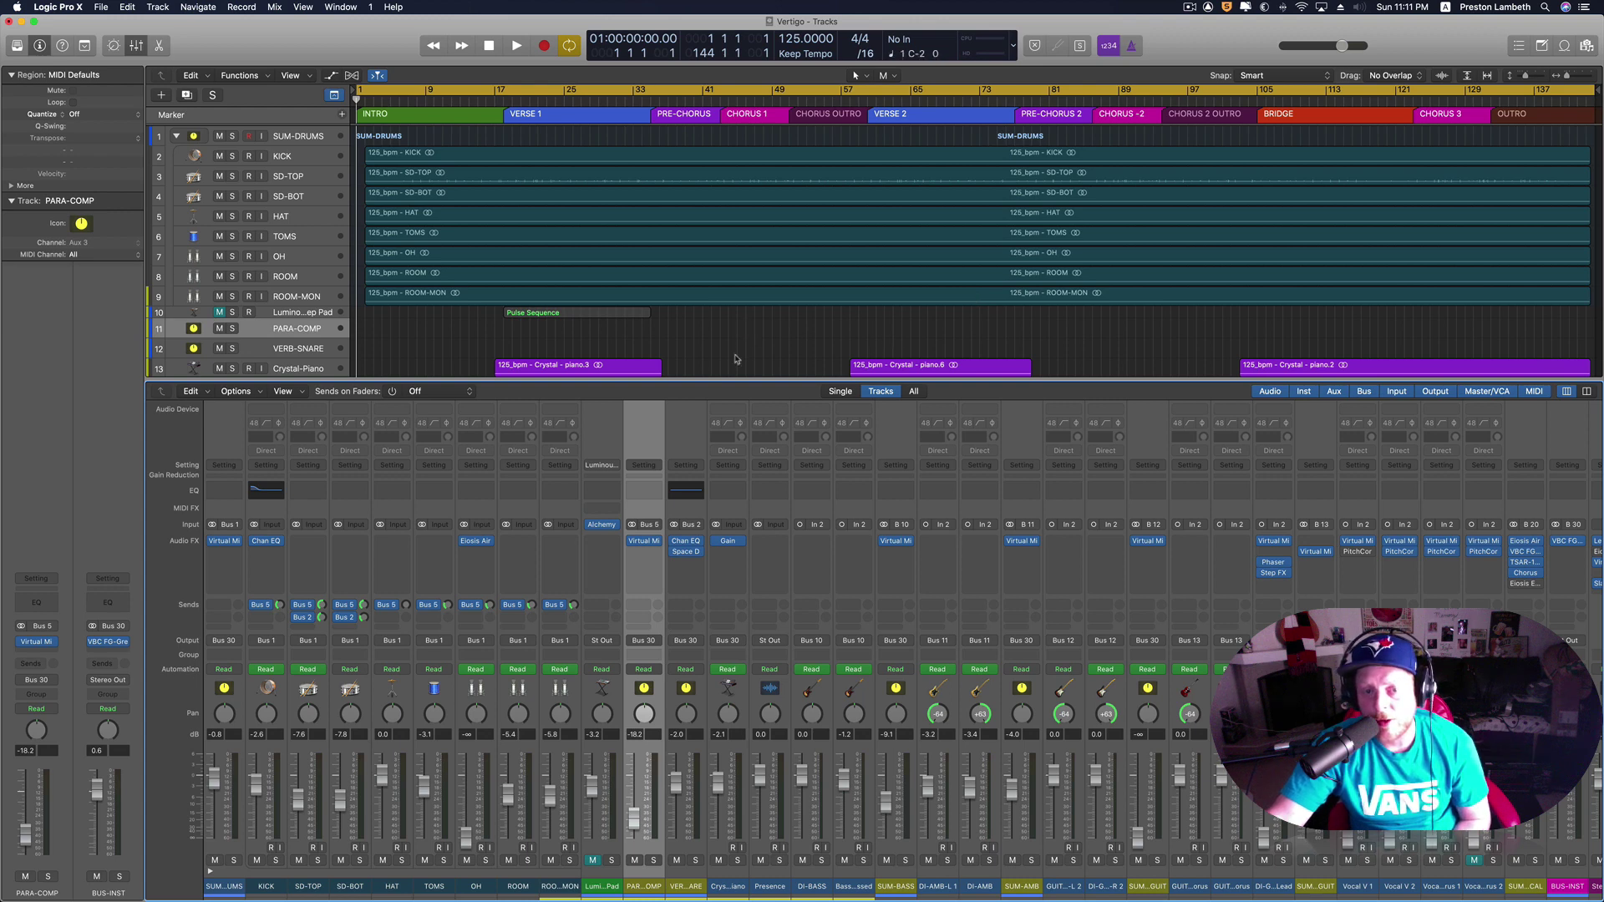
pyautogui.moveTo(733, 385); pyautogui.dragTo(726, 404)
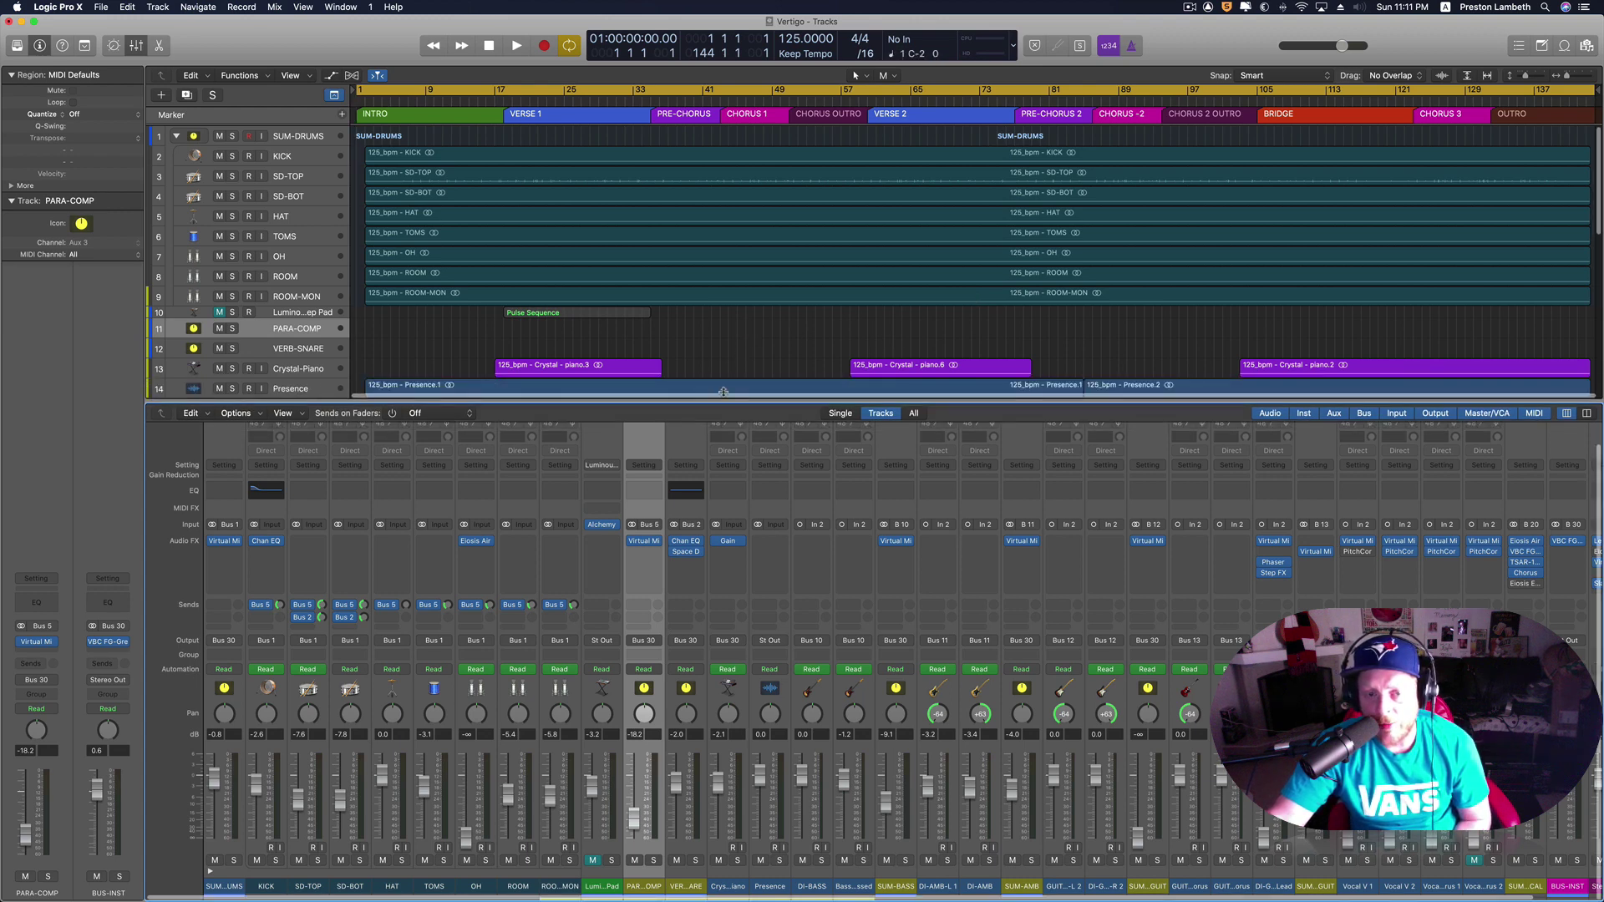
pyautogui.scroll(-5, 707, 333)
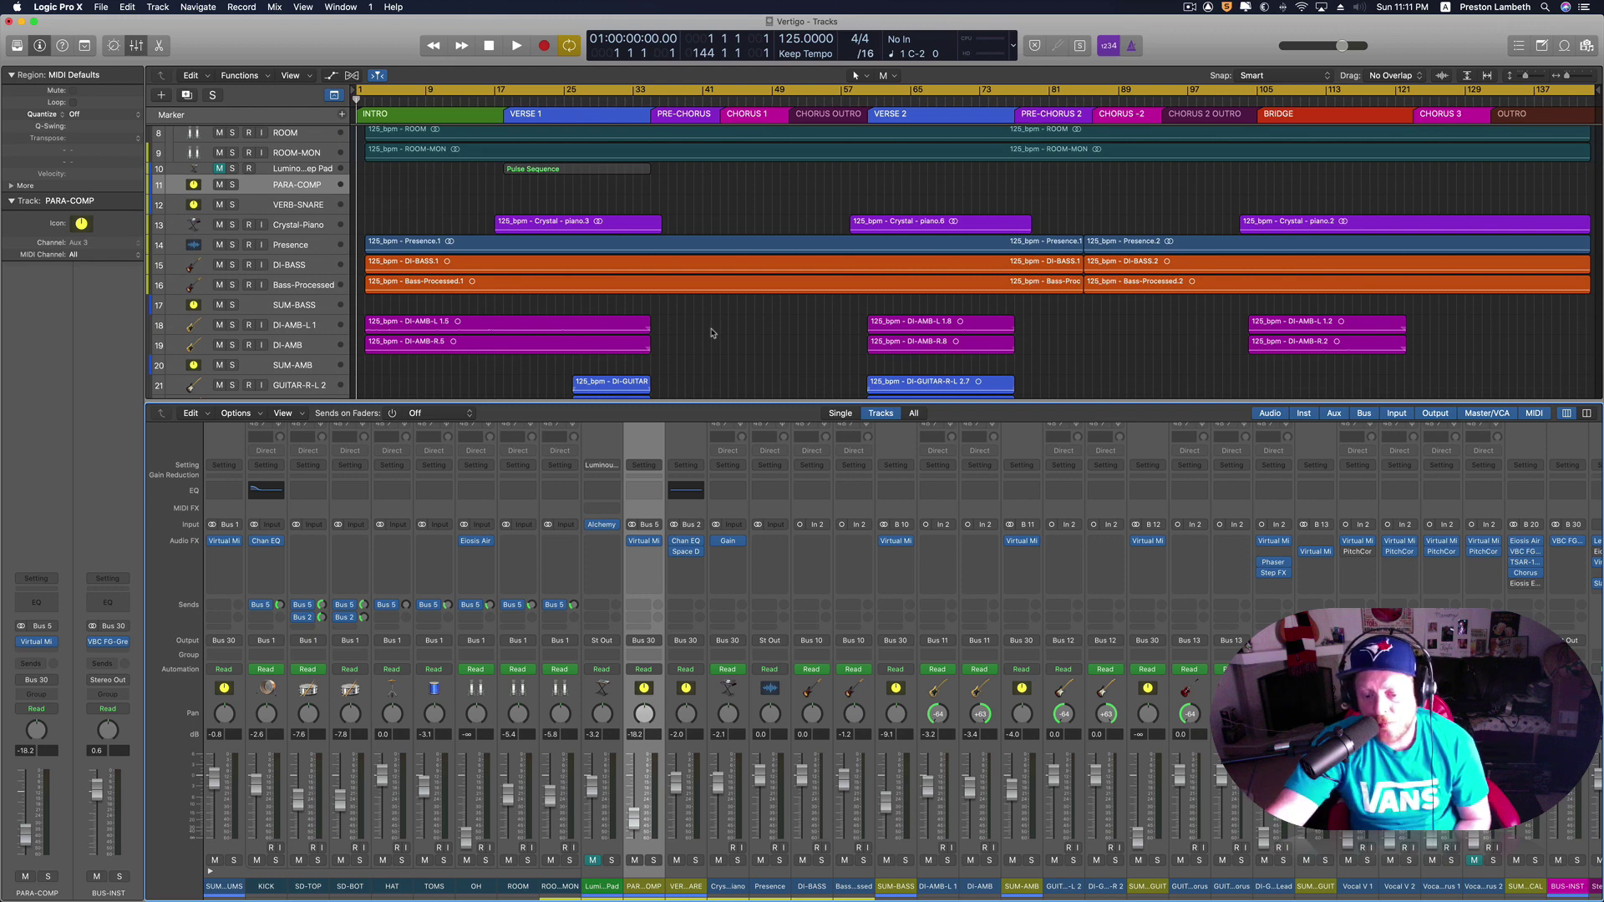
pyautogui.scroll(5, 712, 334)
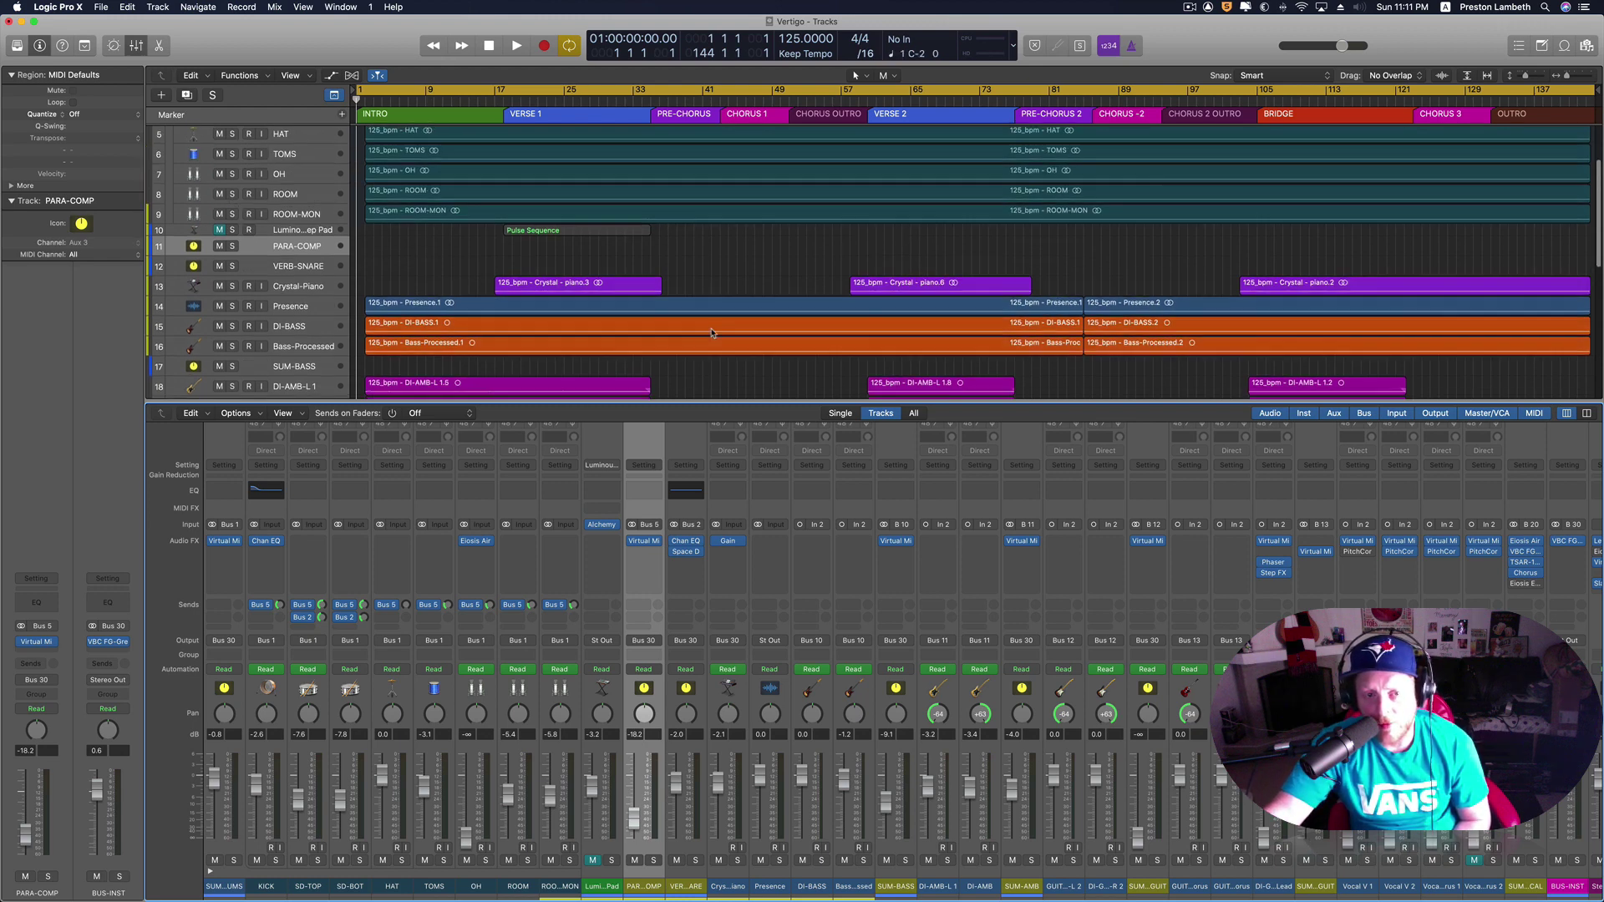
pyautogui.click(137, 45)
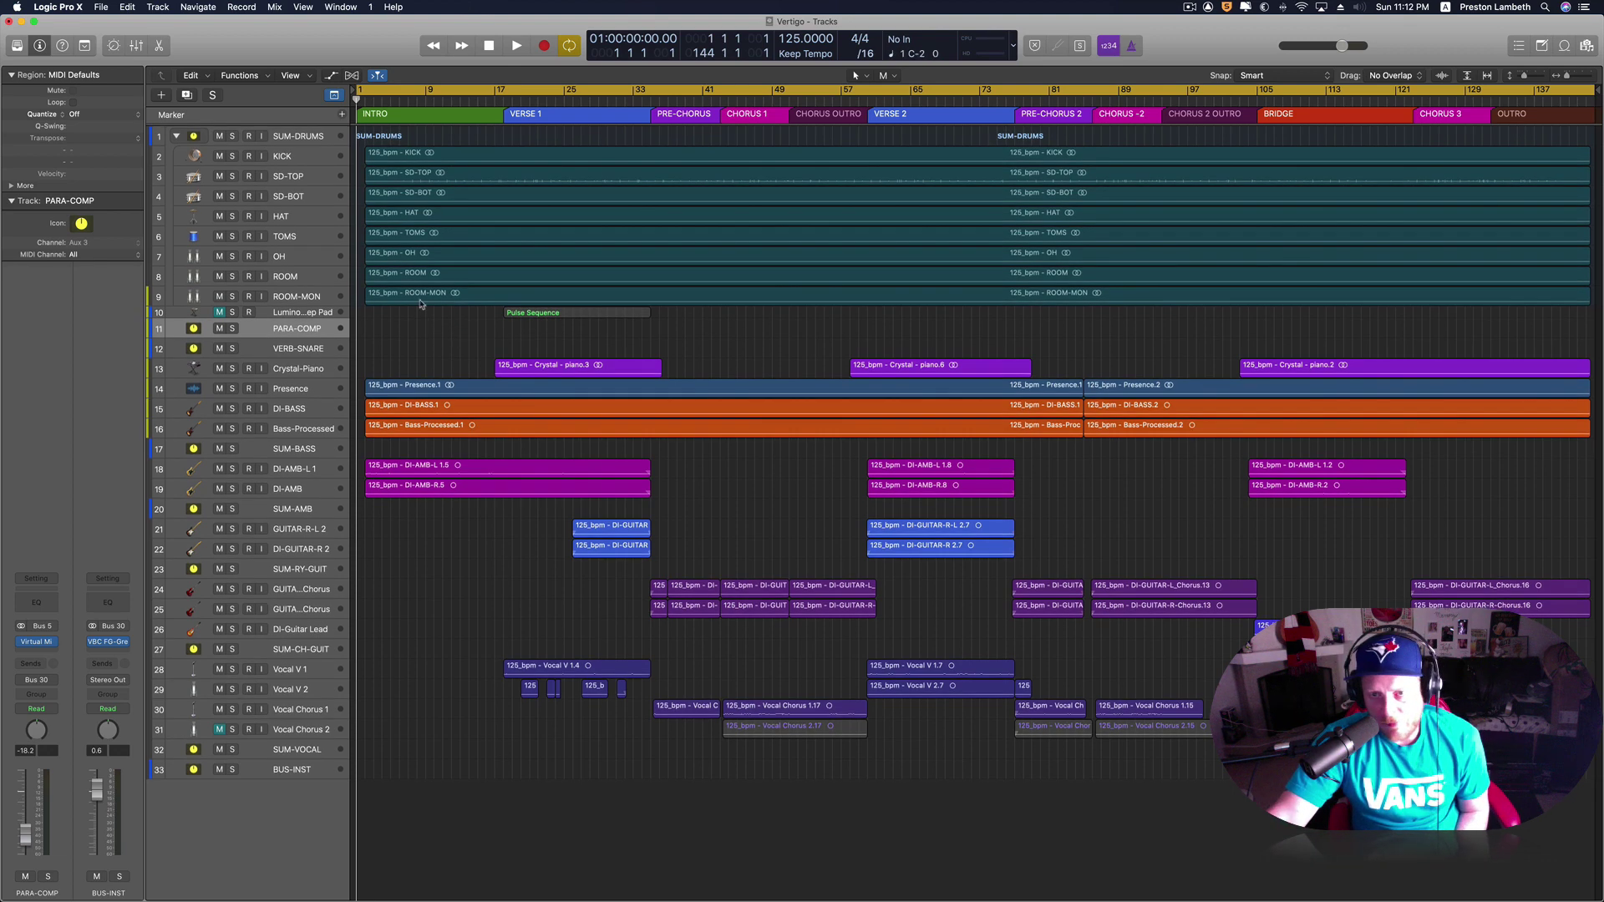
# - Play the song from the start and show the mixer with the SUM-DRUMS stack collapsed
pyautogui.click(517, 46)
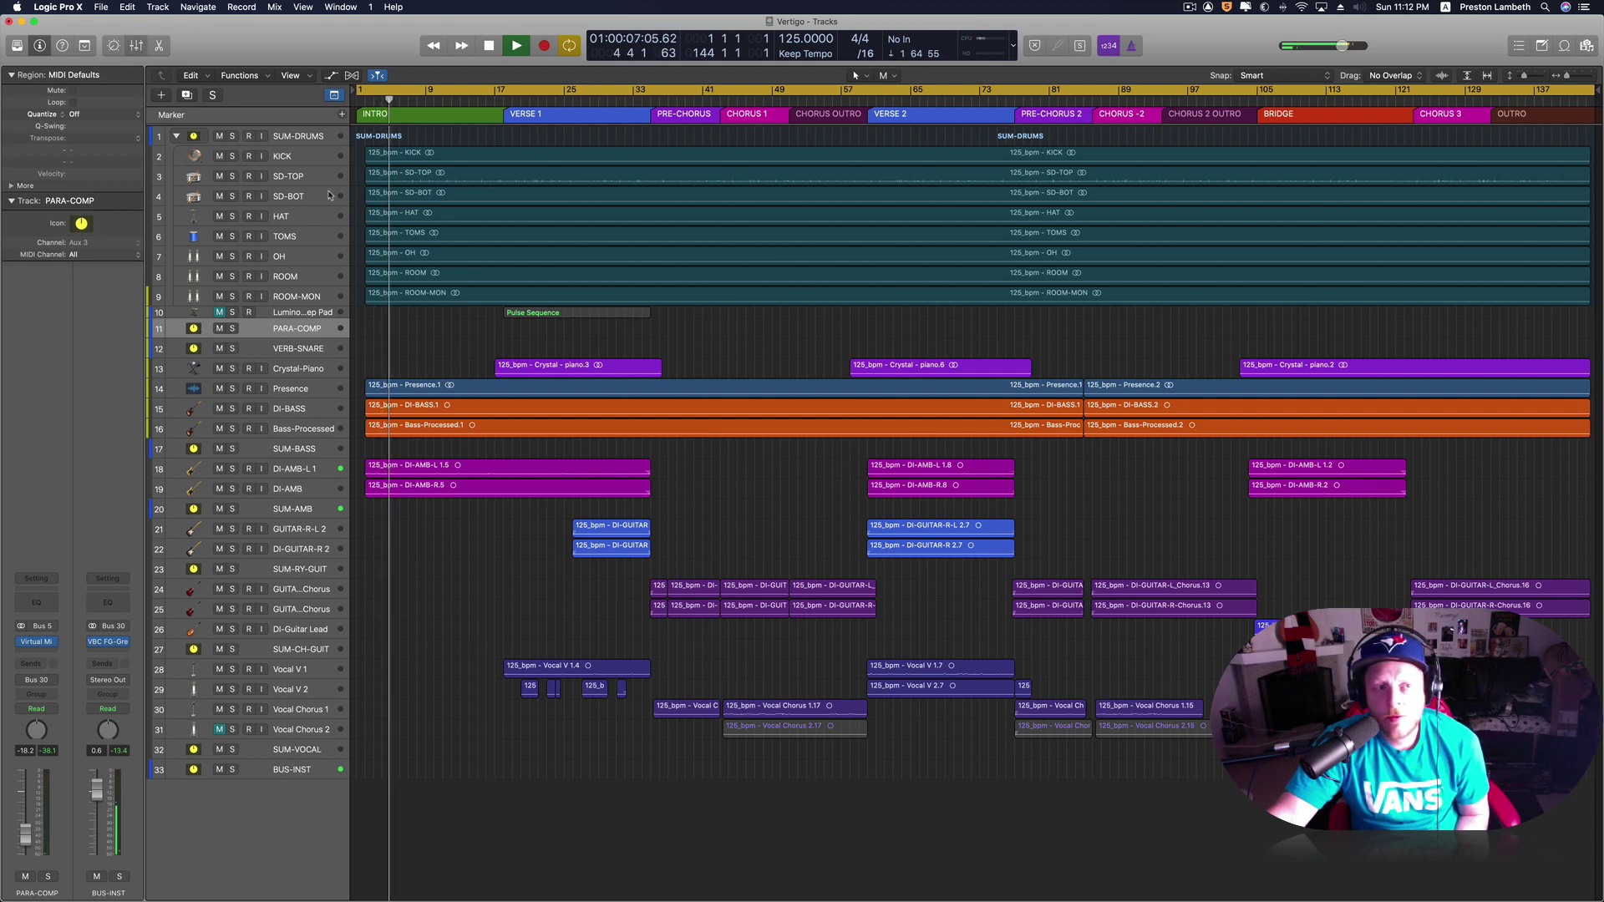
pyautogui.press('x')
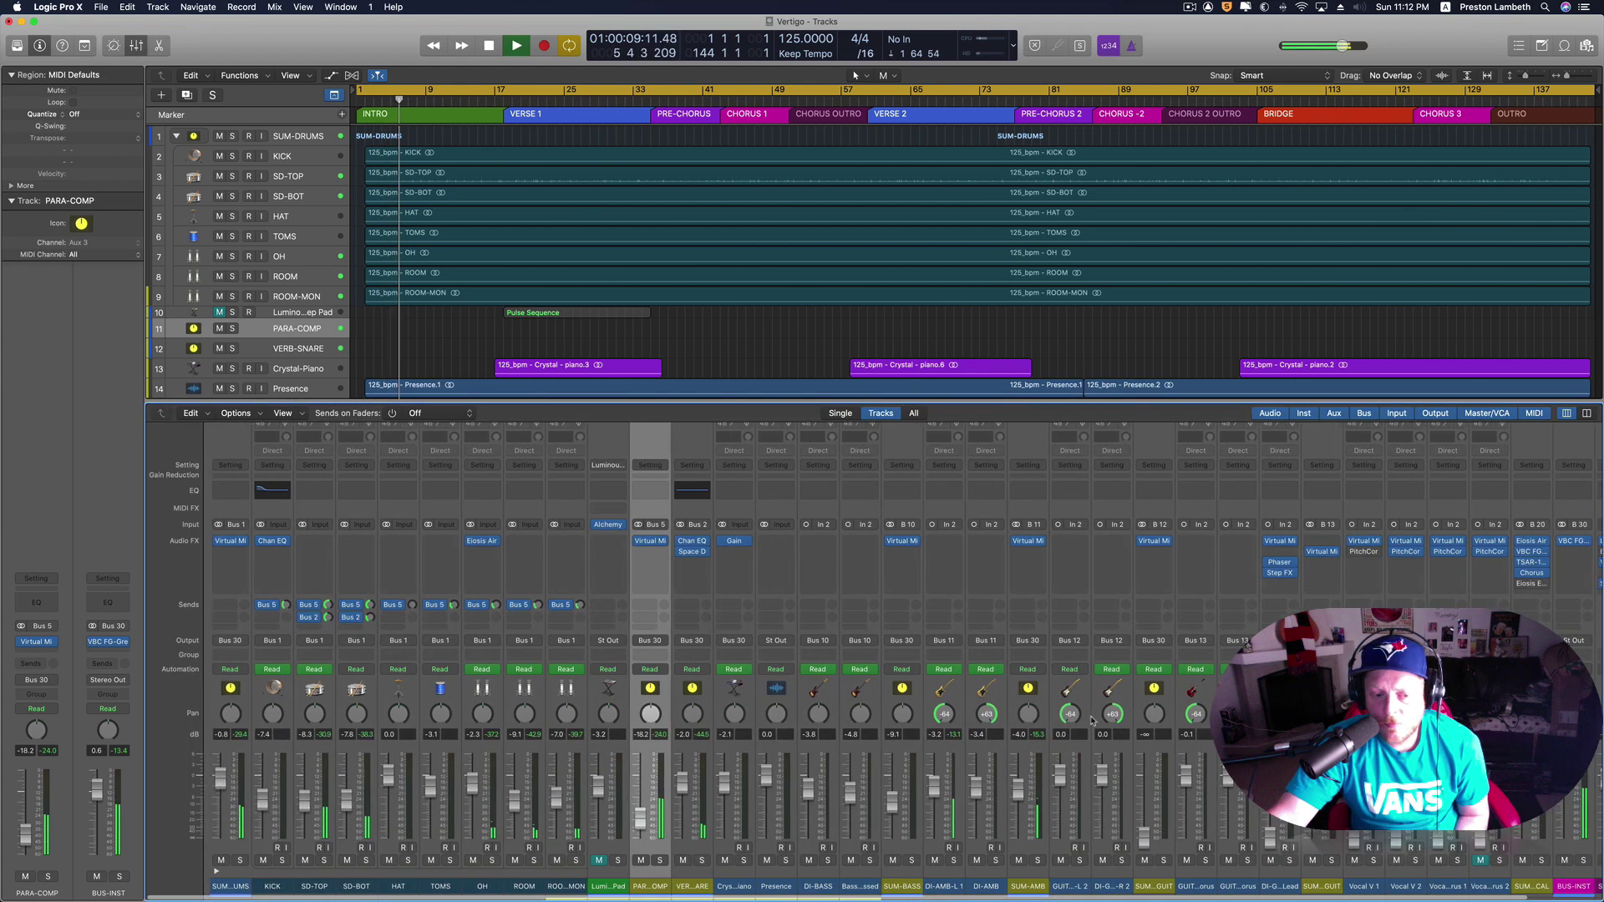
pyautogui.click(211, 874)
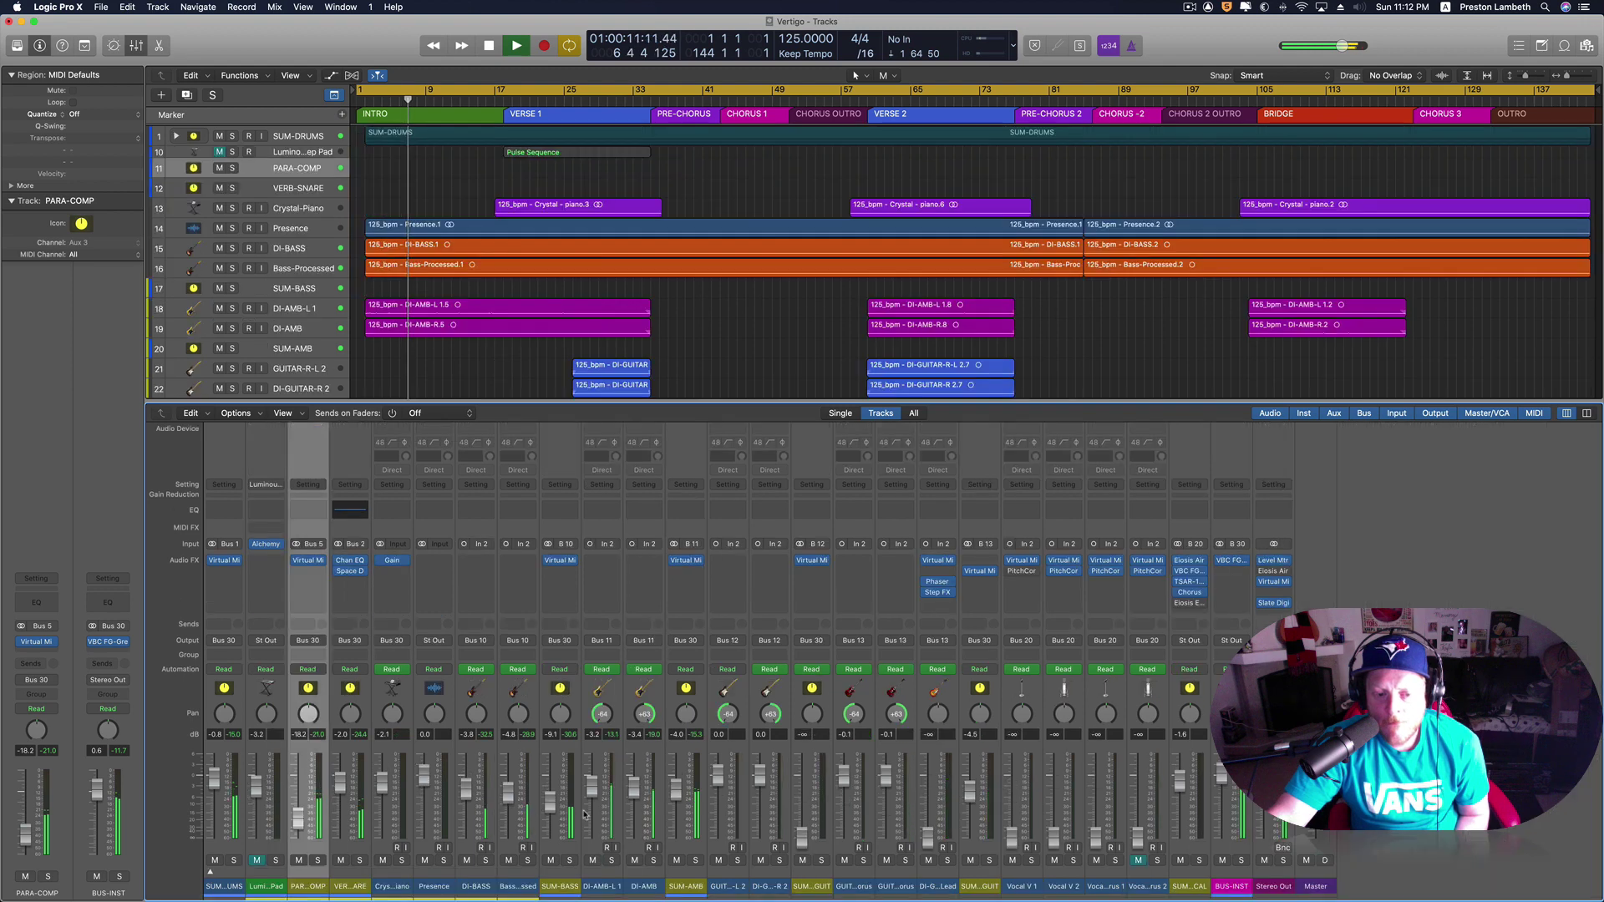
# - Open the FG-X and Virtual Mix Rack inserts on Stereo Out and place their windows side by side below the arrangement
pyautogui.click(1272, 603)
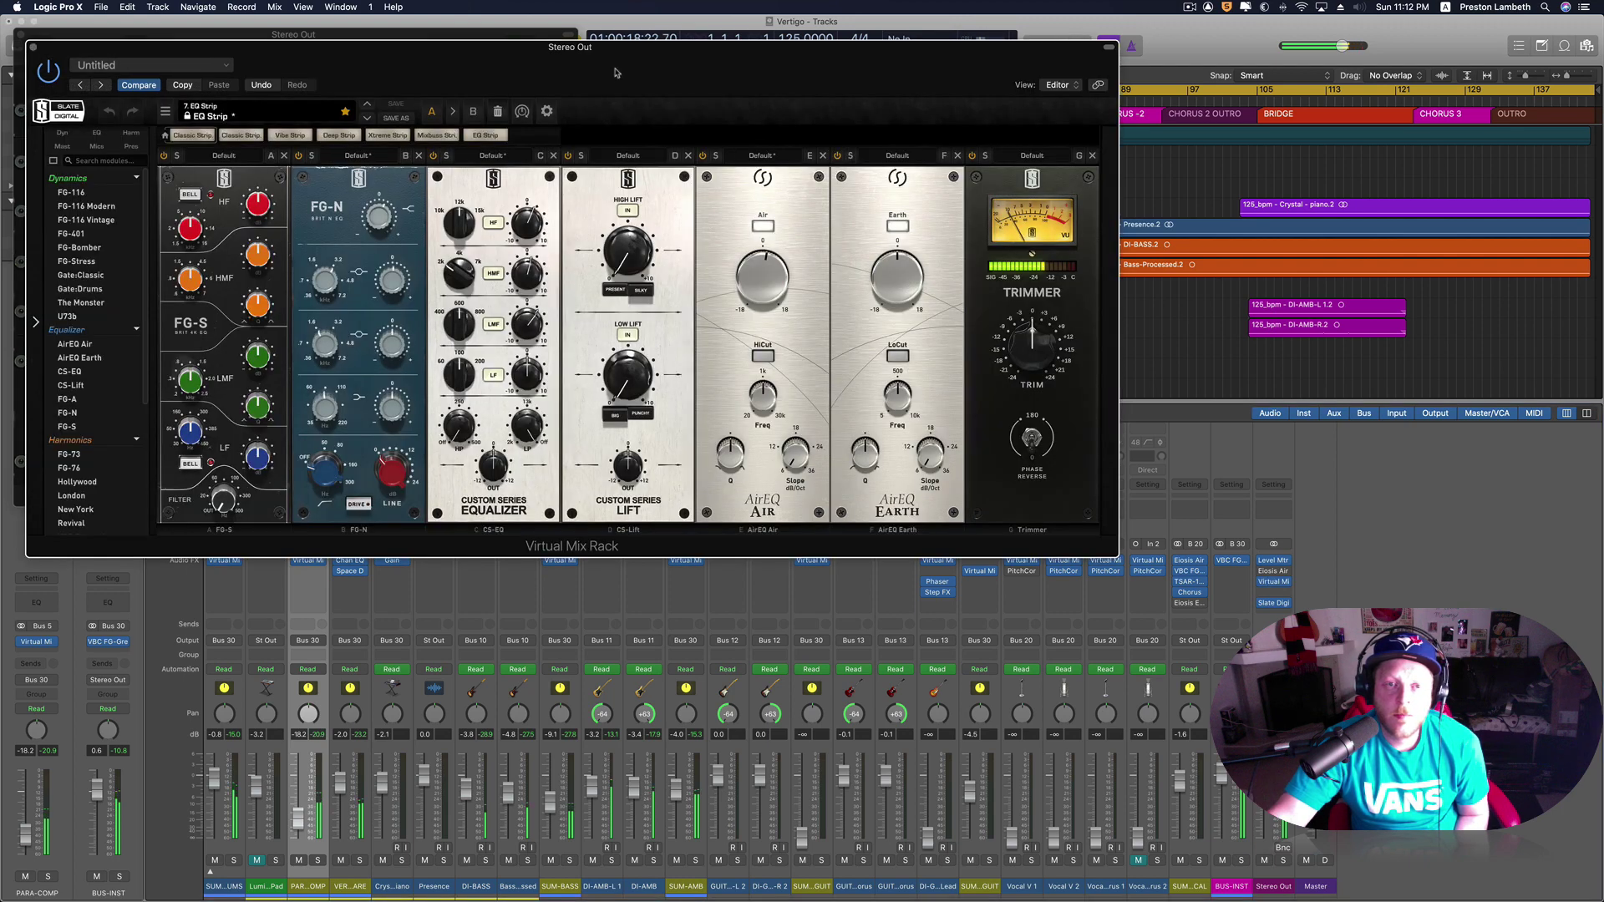
pyautogui.moveTo(617, 72); pyautogui.dragTo(1101, 107)
pyautogui.click(348, 52)
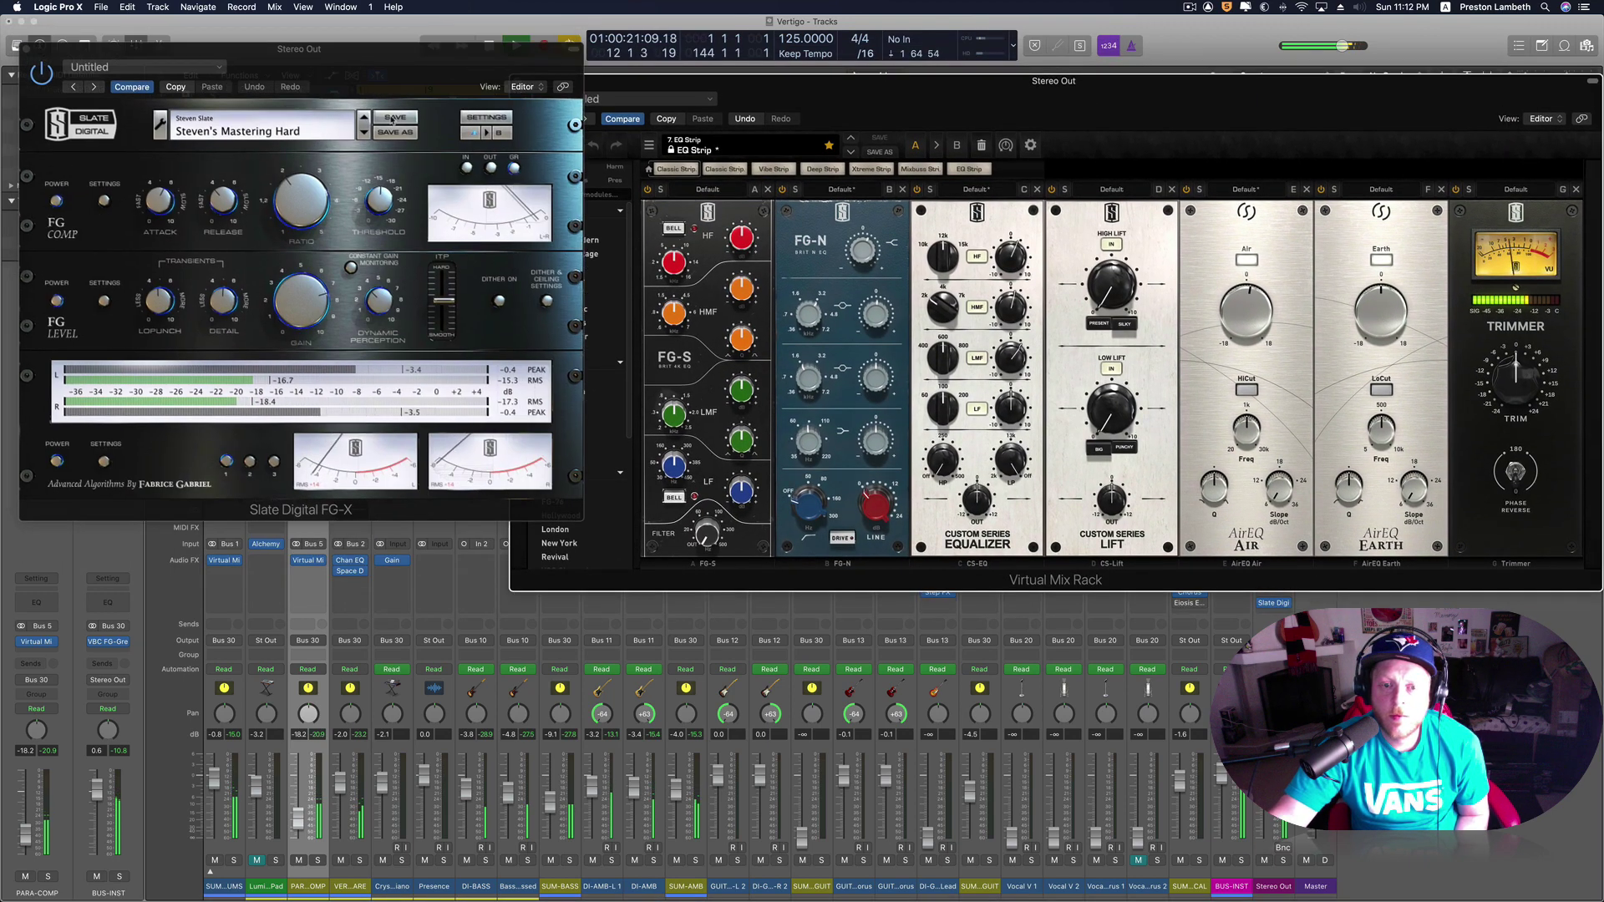
pyautogui.moveTo(348, 53); pyautogui.dragTo(1372, 446)
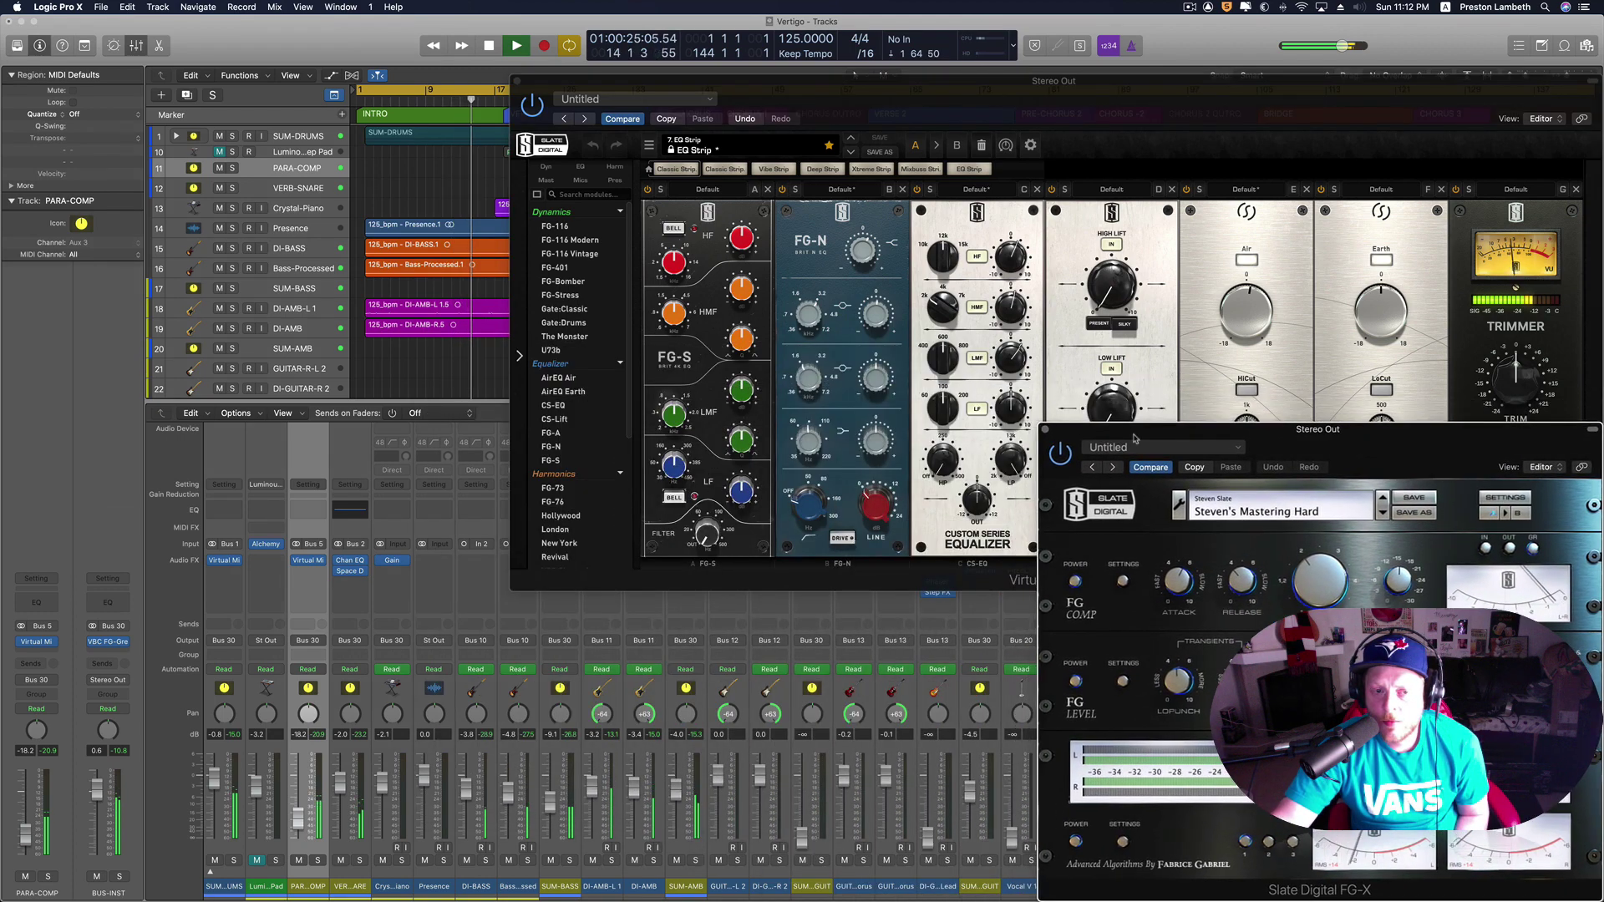
pyautogui.click(437, 362)
pyautogui.scroll(-3, 437, 362)
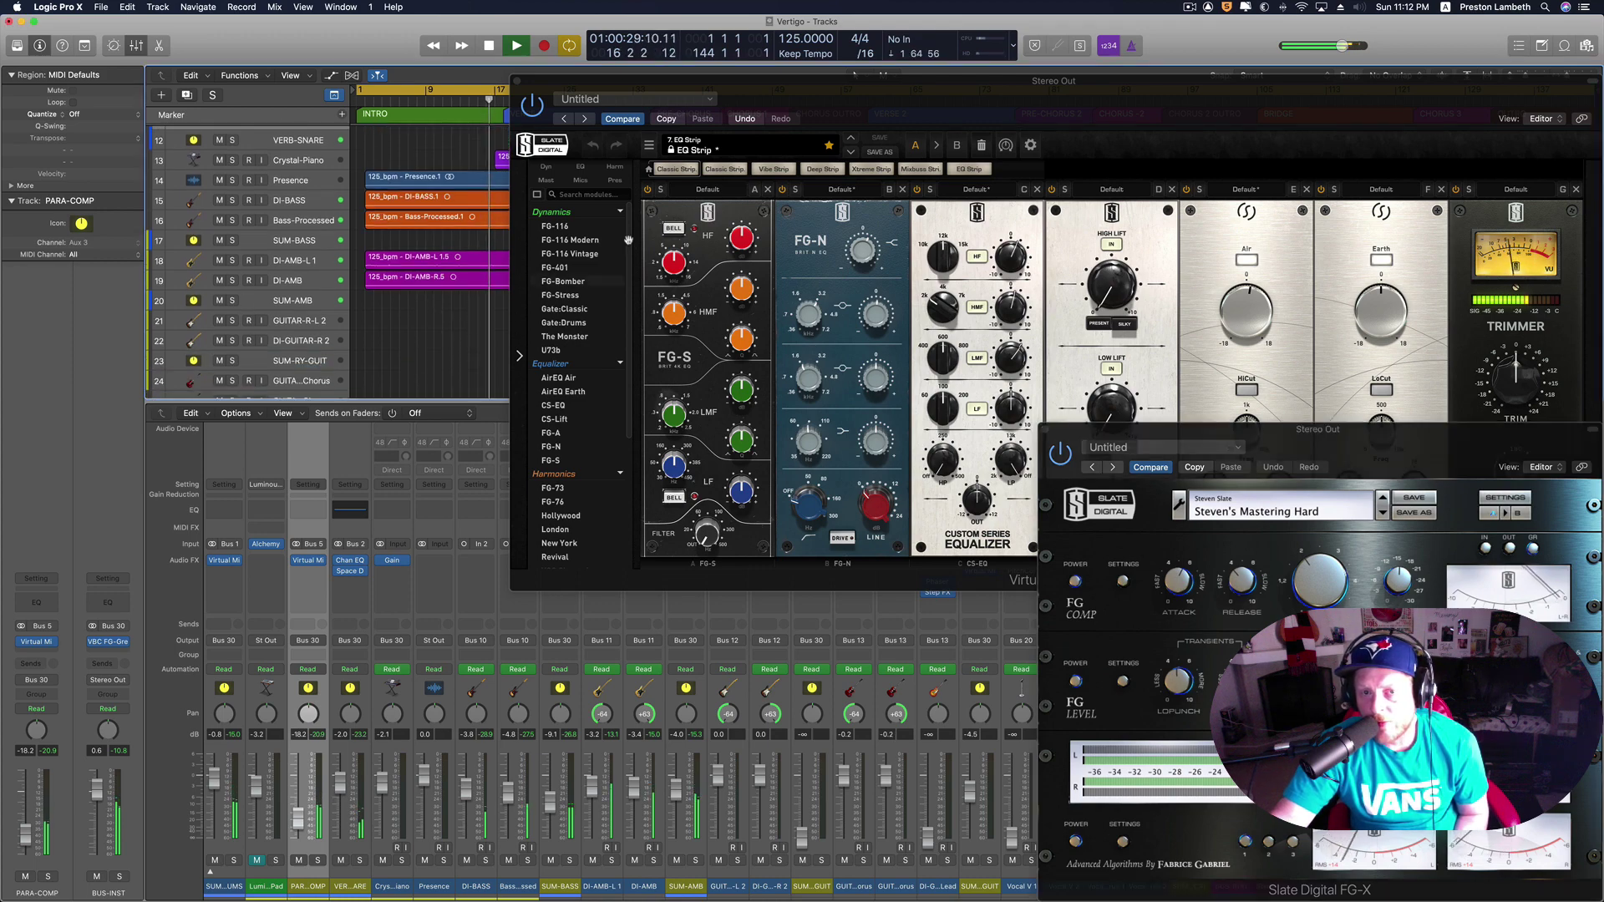
pyautogui.moveTo(819, 101); pyautogui.dragTo(268, 419)
# - Follow the guitar and vocal tracks during playback, then close the Virtual Mix Rack and FG-X windows
pyautogui.scroll(-5, 457, 286)
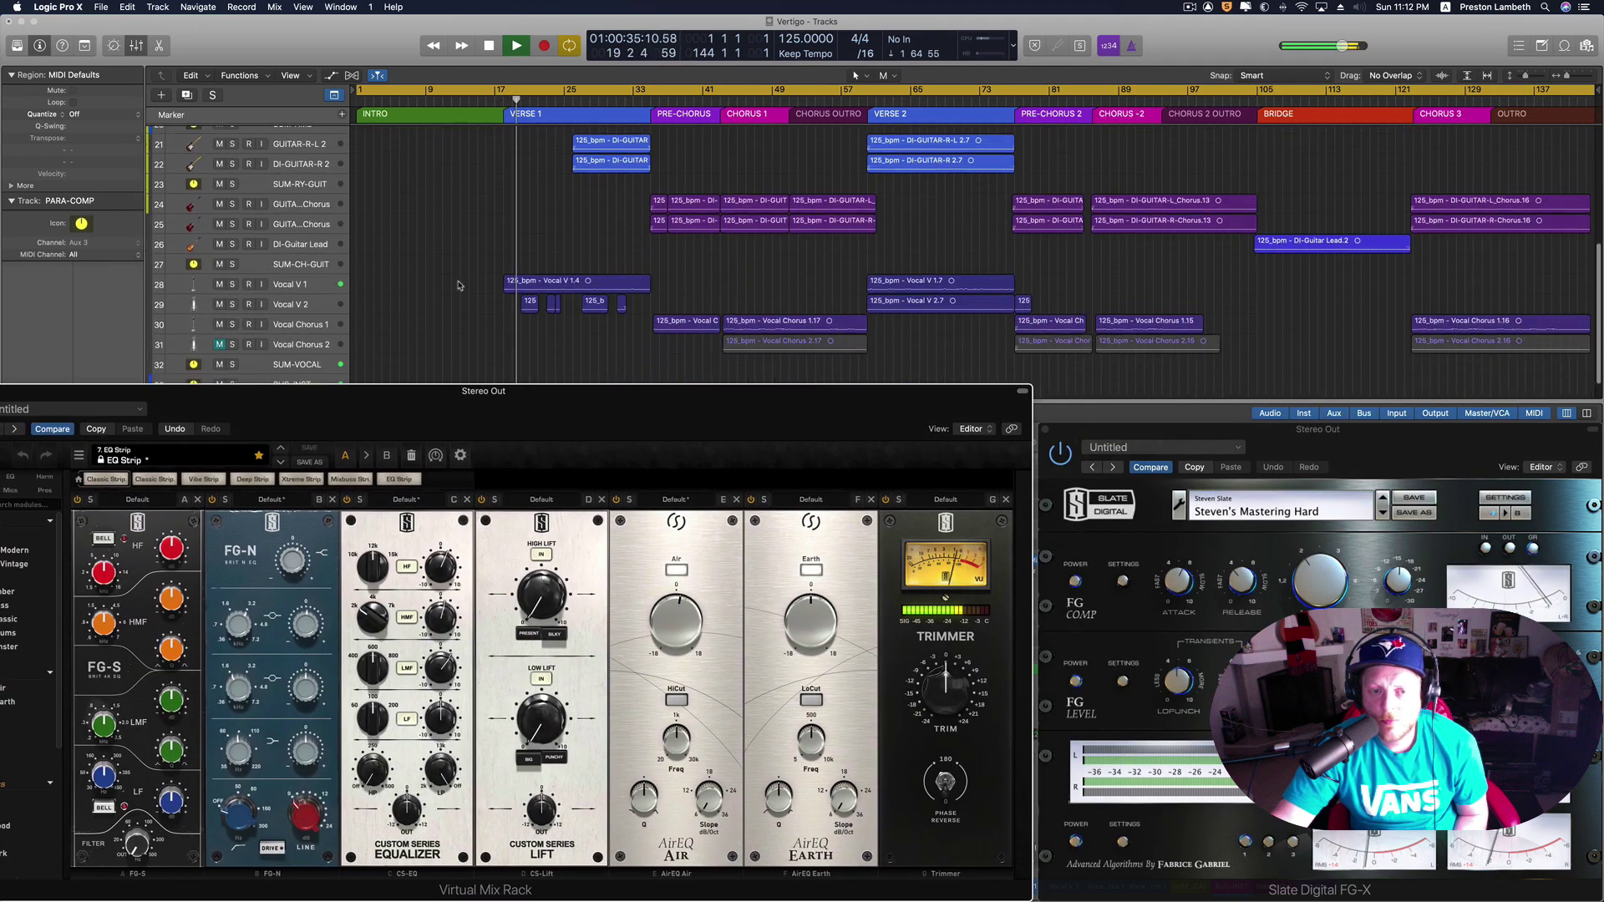
pyautogui.scroll(2, 458, 285)
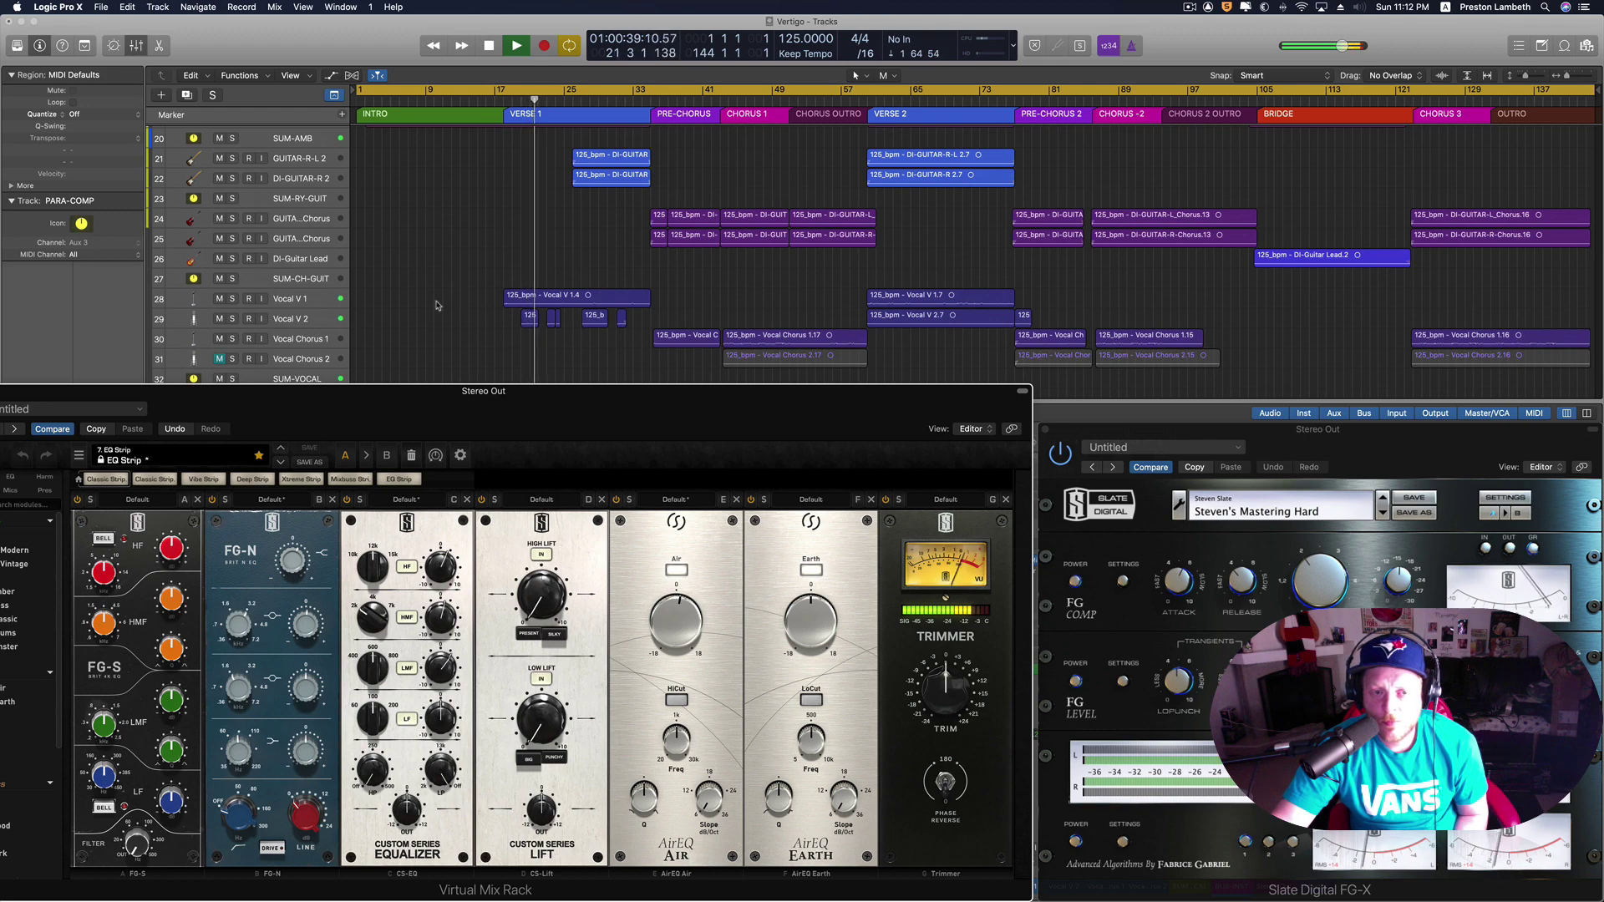
pyautogui.scroll(1, 438, 305)
pyautogui.moveTo(399, 408); pyautogui.dragTo(449, 408)
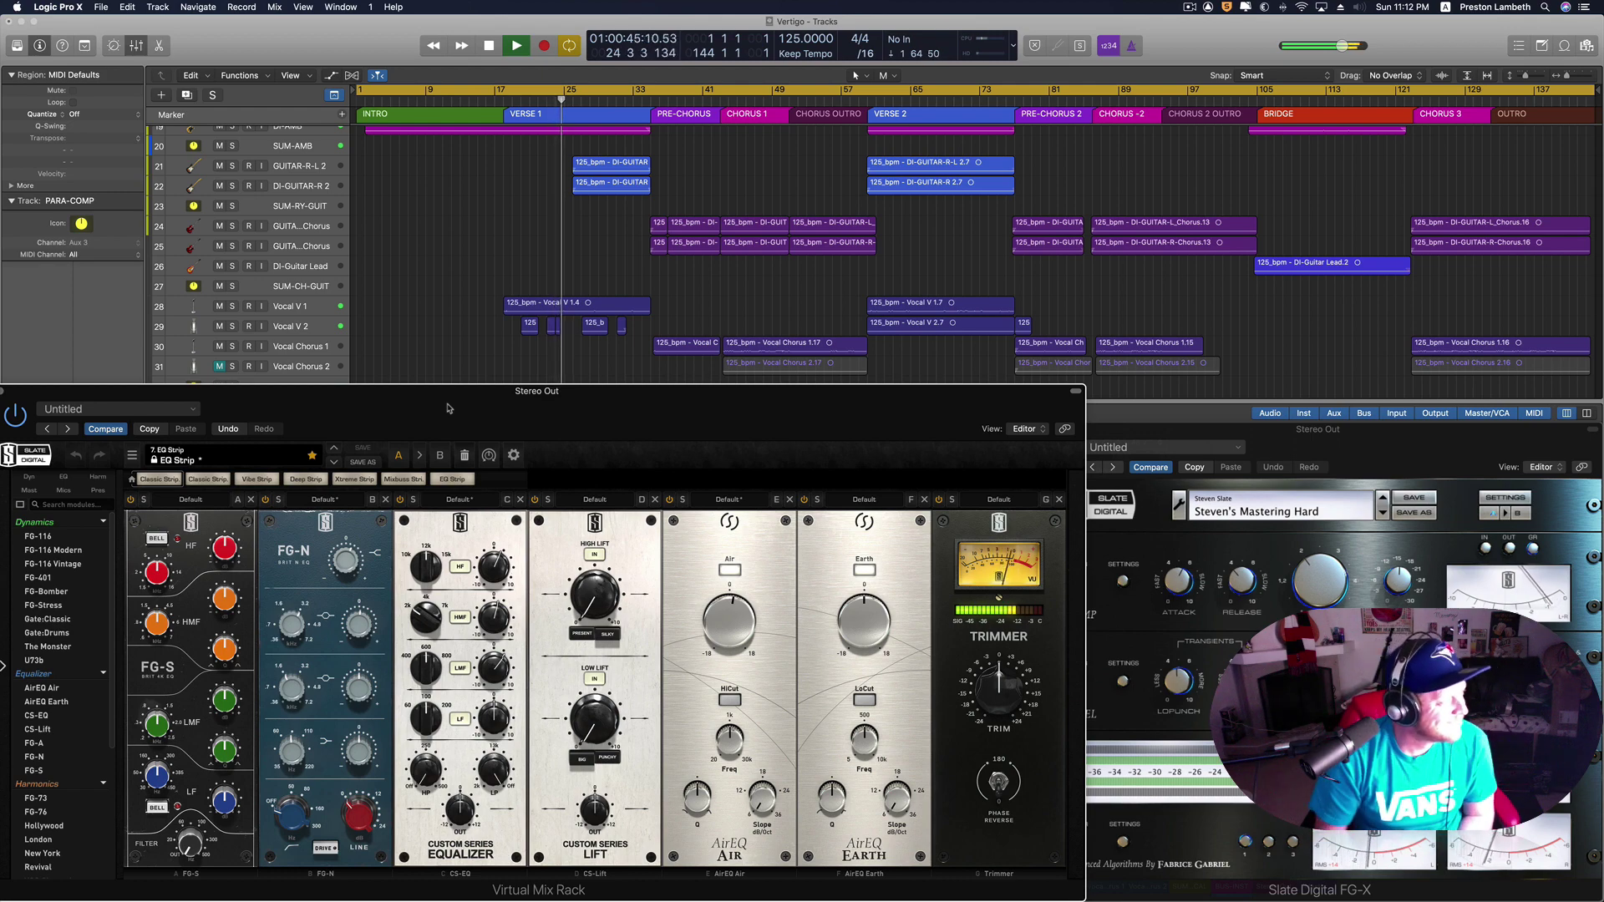
pyautogui.moveTo(37, 395); pyautogui.dragTo(54, 396)
pyautogui.click(17, 391)
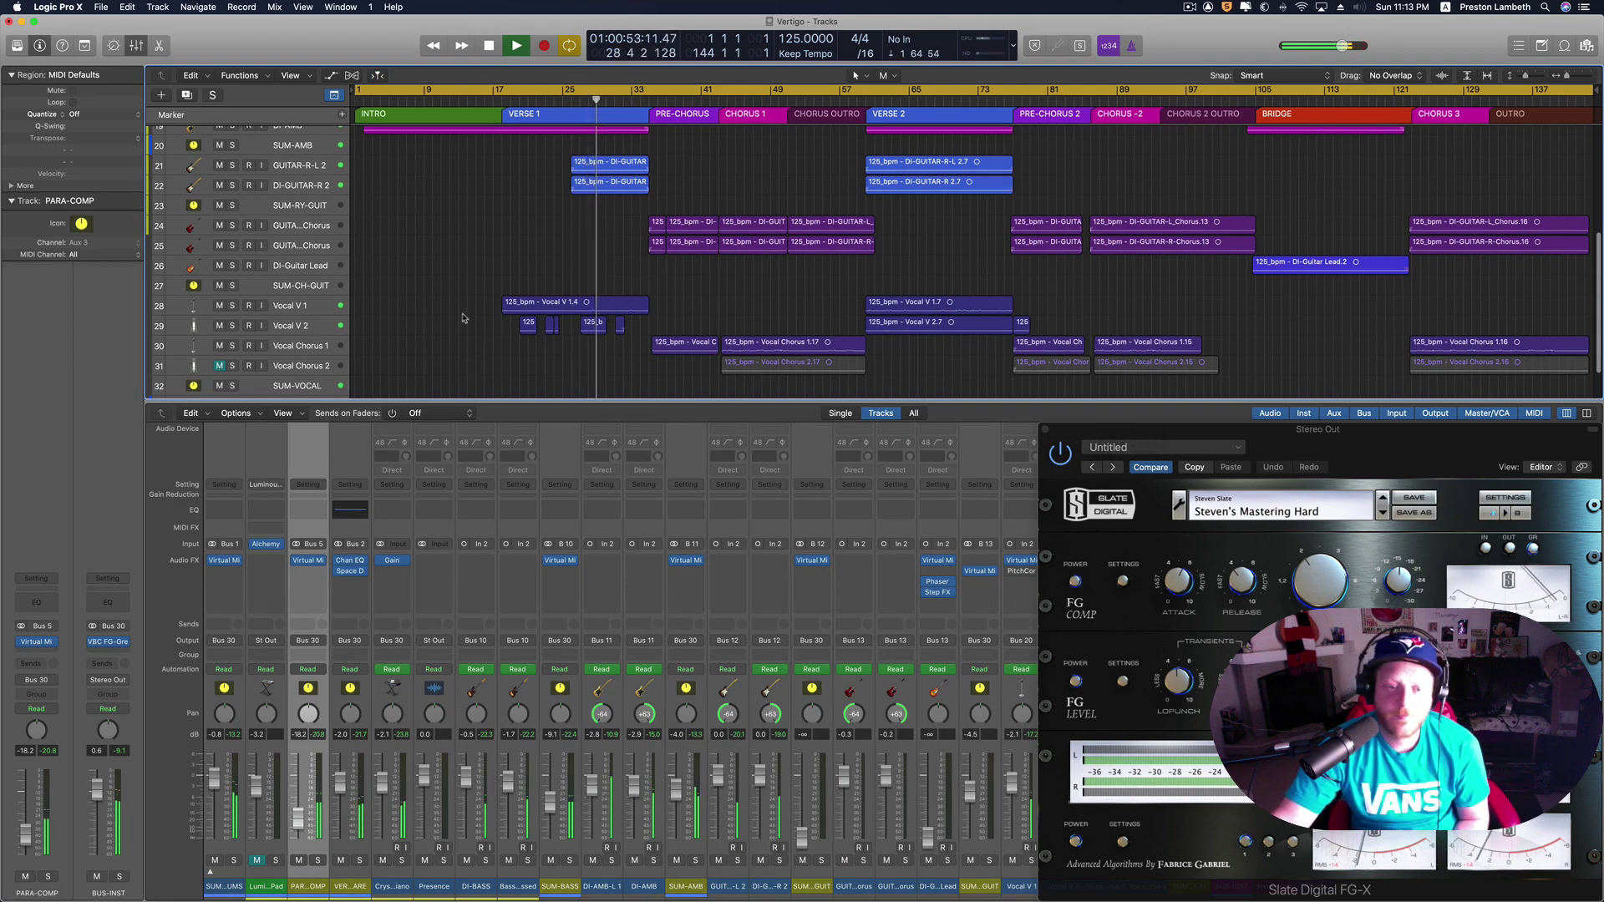
pyautogui.moveTo(1314, 438)
pyautogui.mouseDown()
pyautogui.moveTo(1294, 438)
pyautogui.moveTo(1312, 435)
pyautogui.mouseUp()
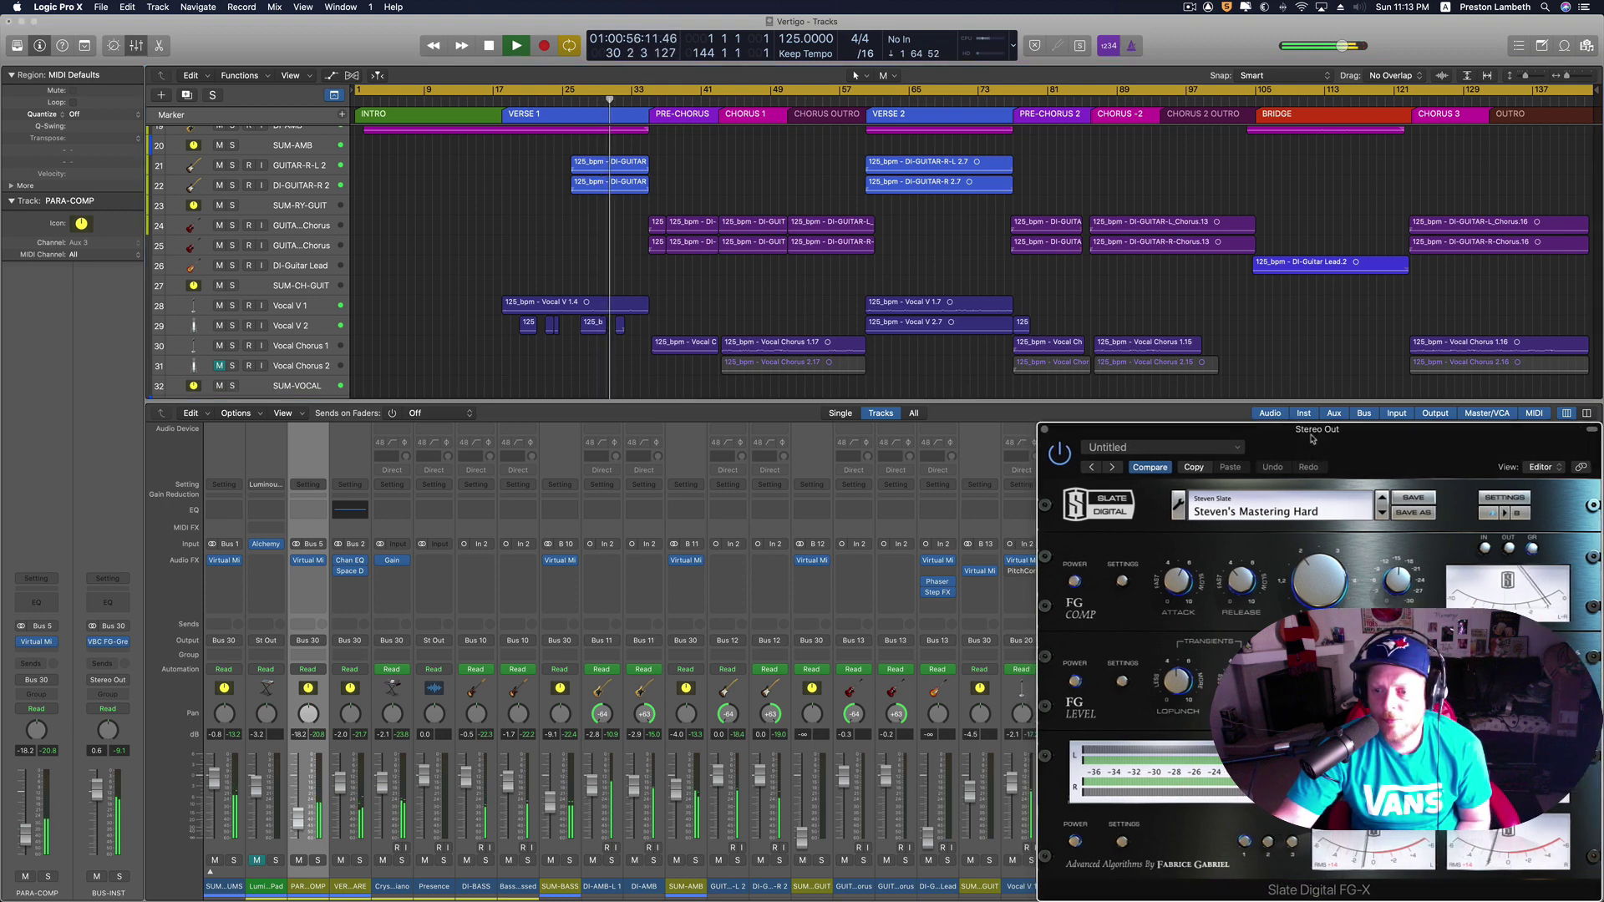
pyautogui.click(1043, 430)
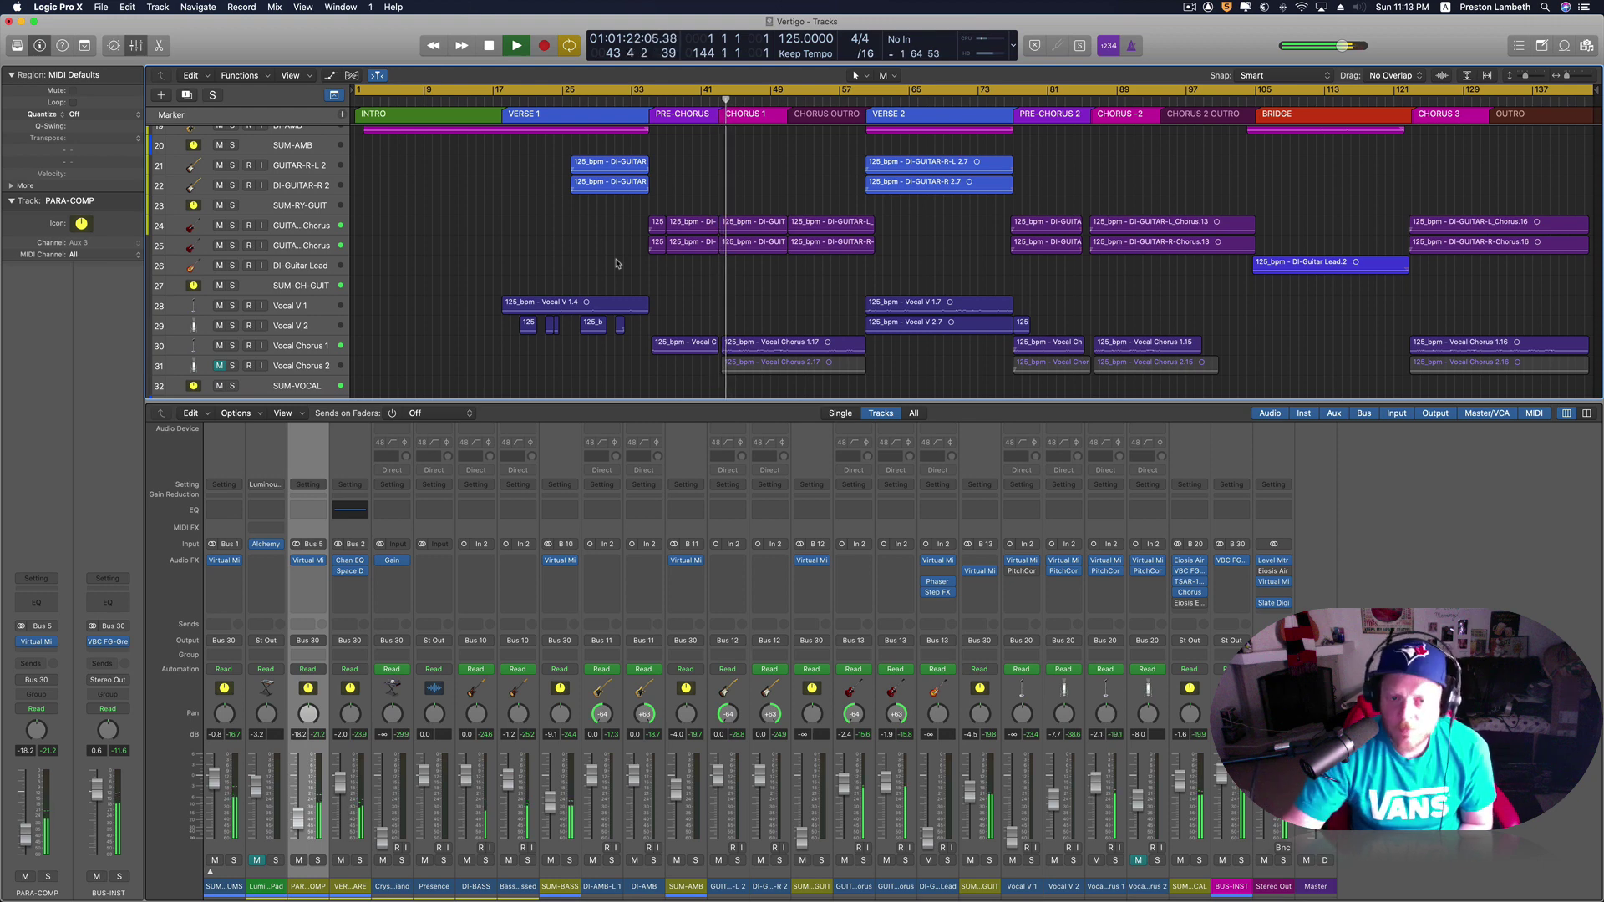
# - Hide the mixer, expand the SUM-DRUMS stack to show its individual drum tracks, and stop playback
pyautogui.hscroll(1, 686, 299)
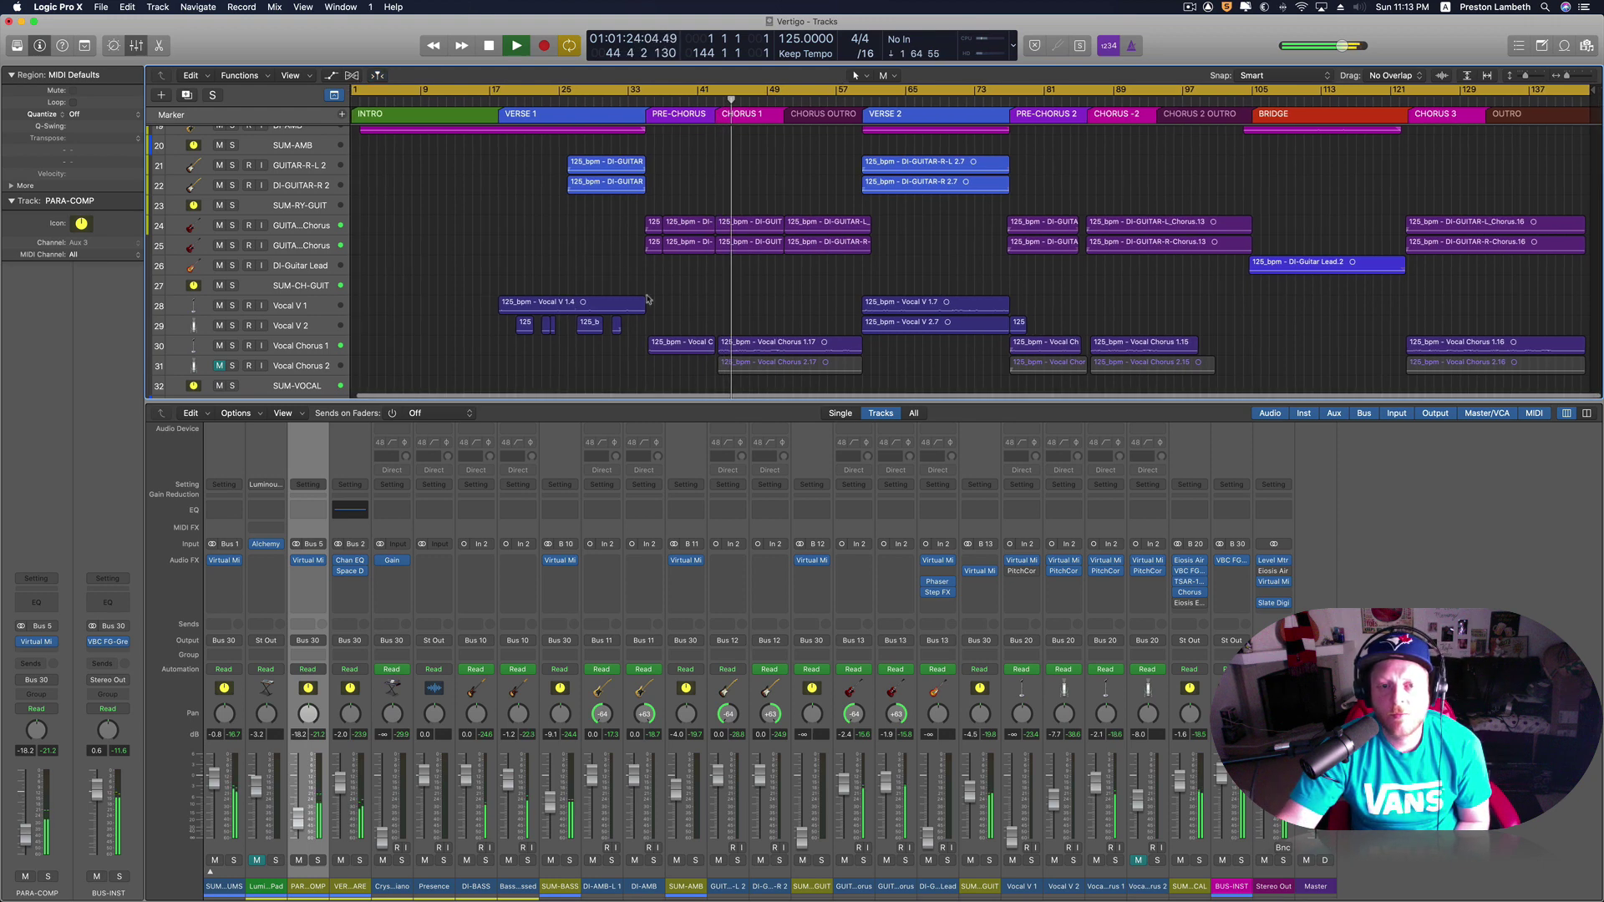
pyautogui.press('x')
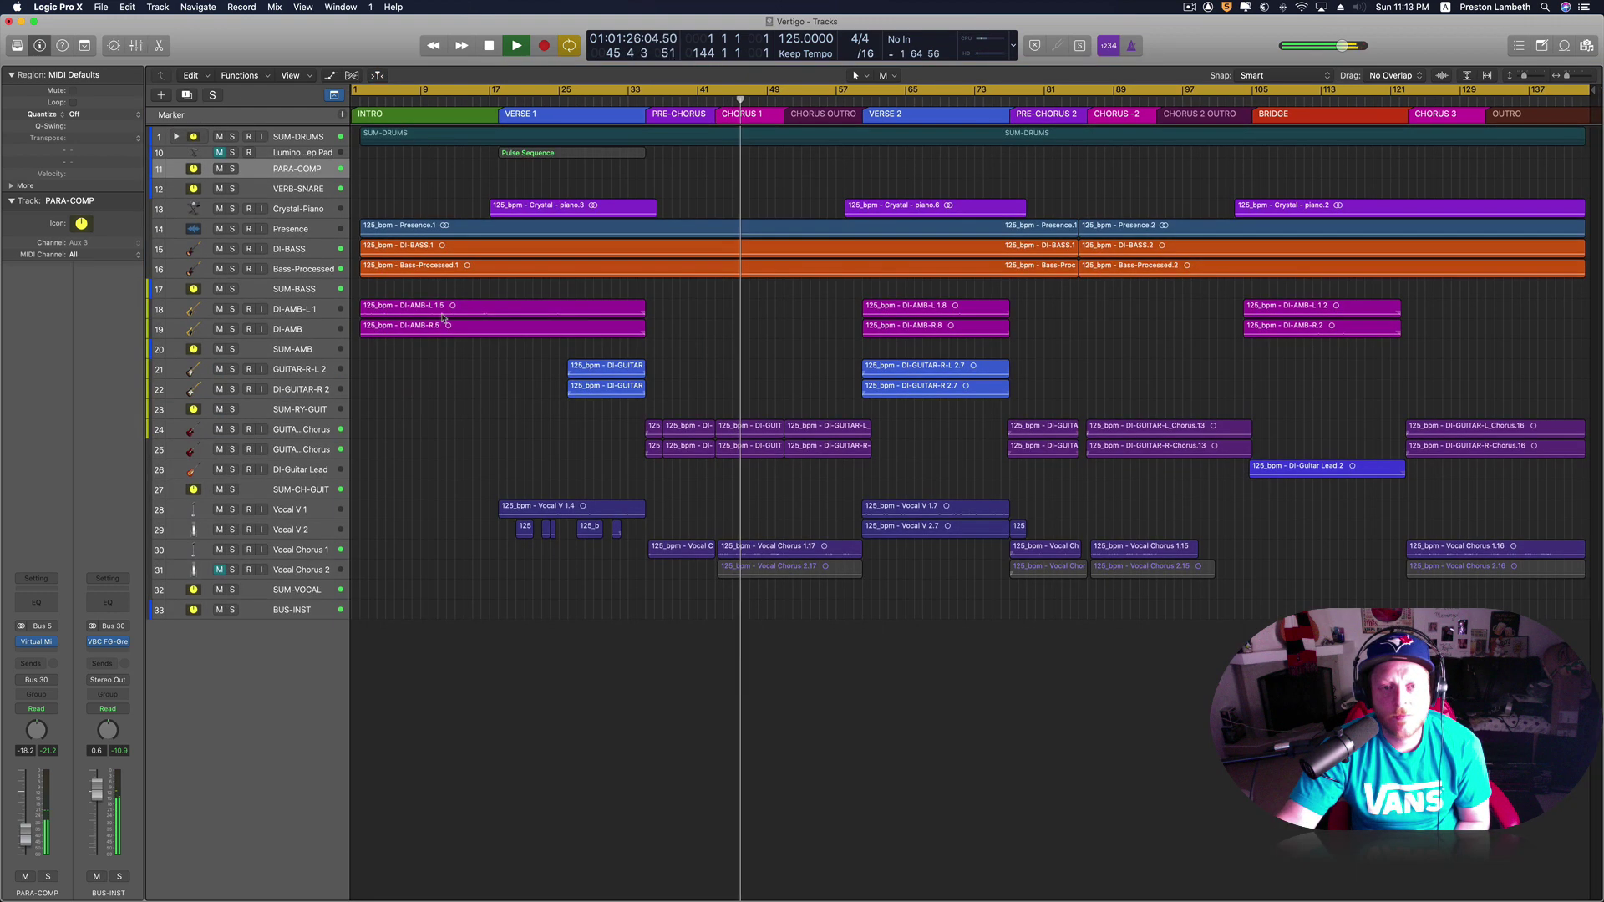
pyautogui.click(176, 136)
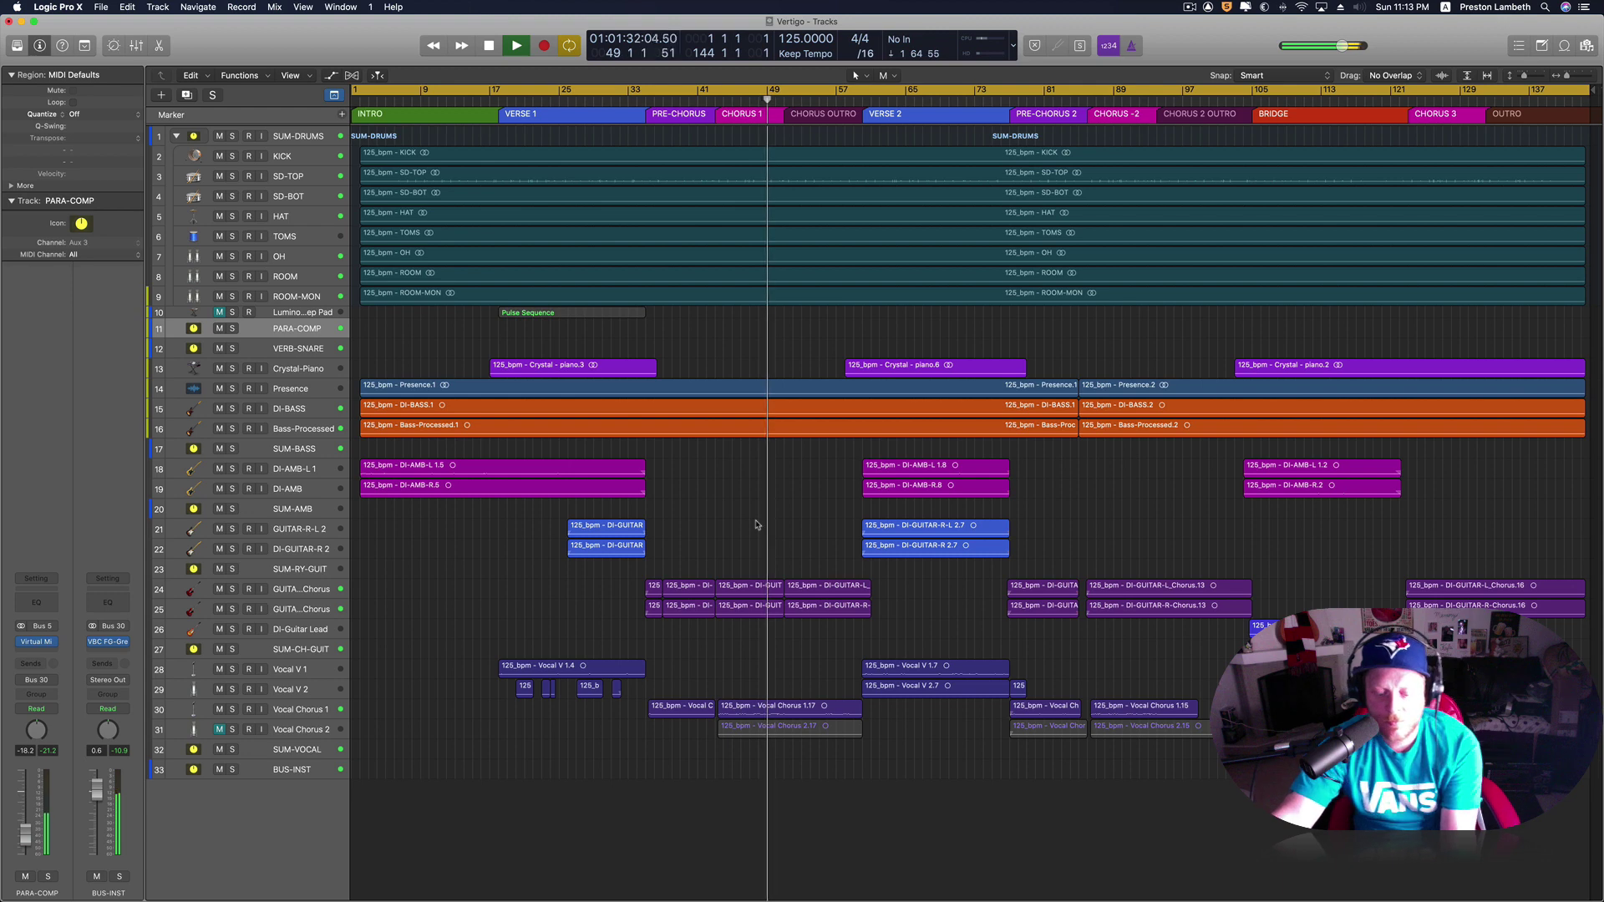
pyautogui.press('space')
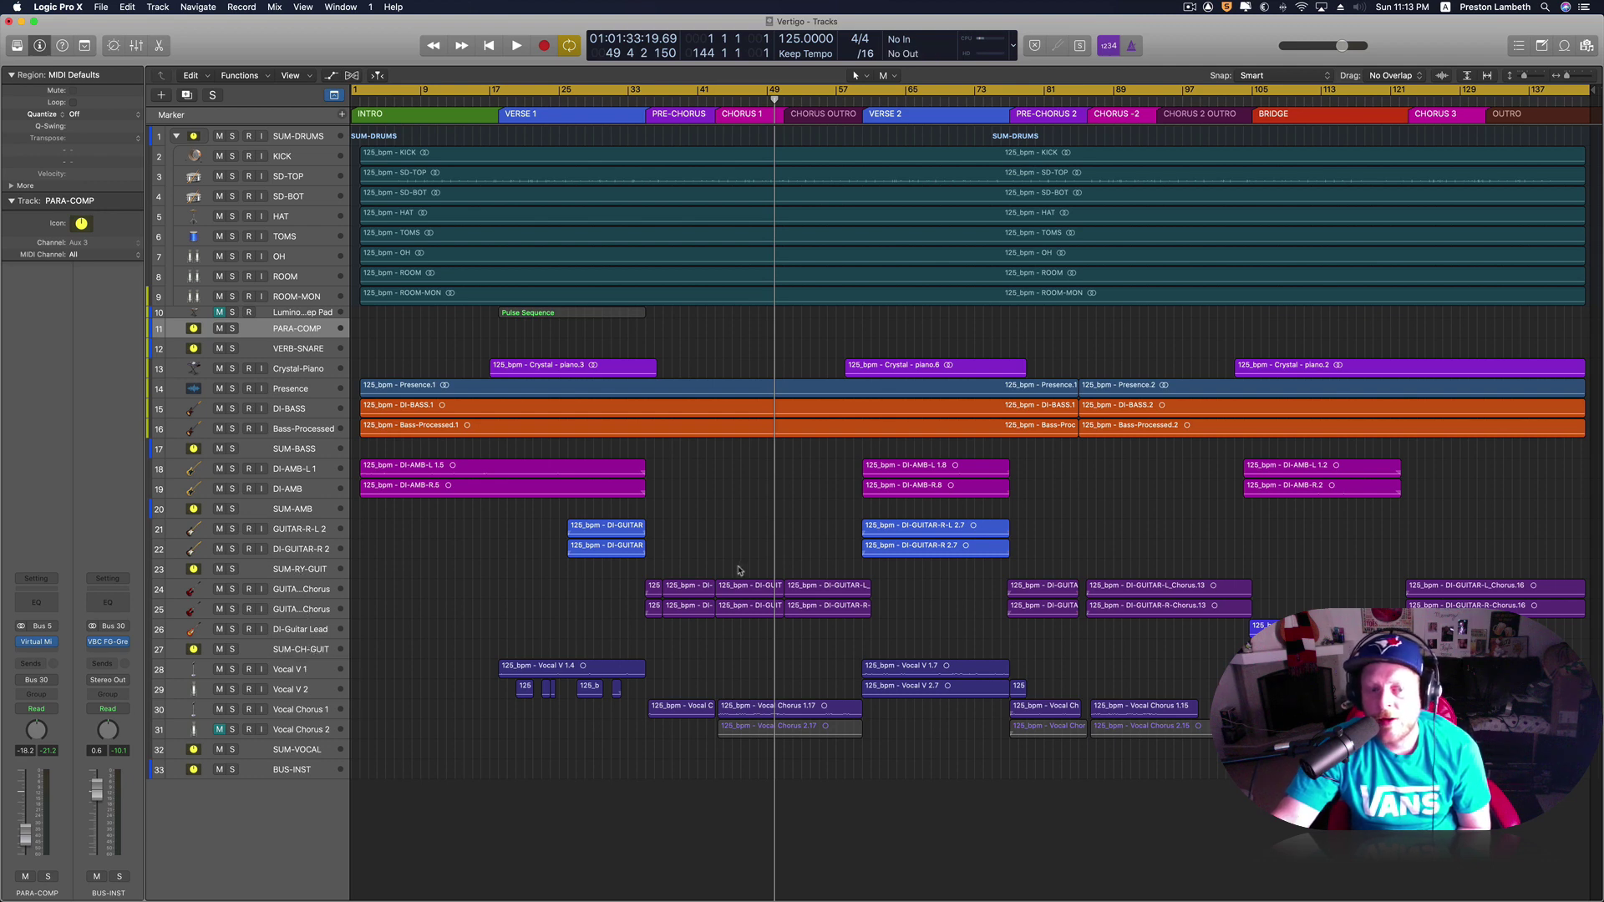
# - Select the DI-Guitar Lead region in the bridge and move the playhead to the start of the pre-chorus at bar 35
pyautogui.click(1312, 630)
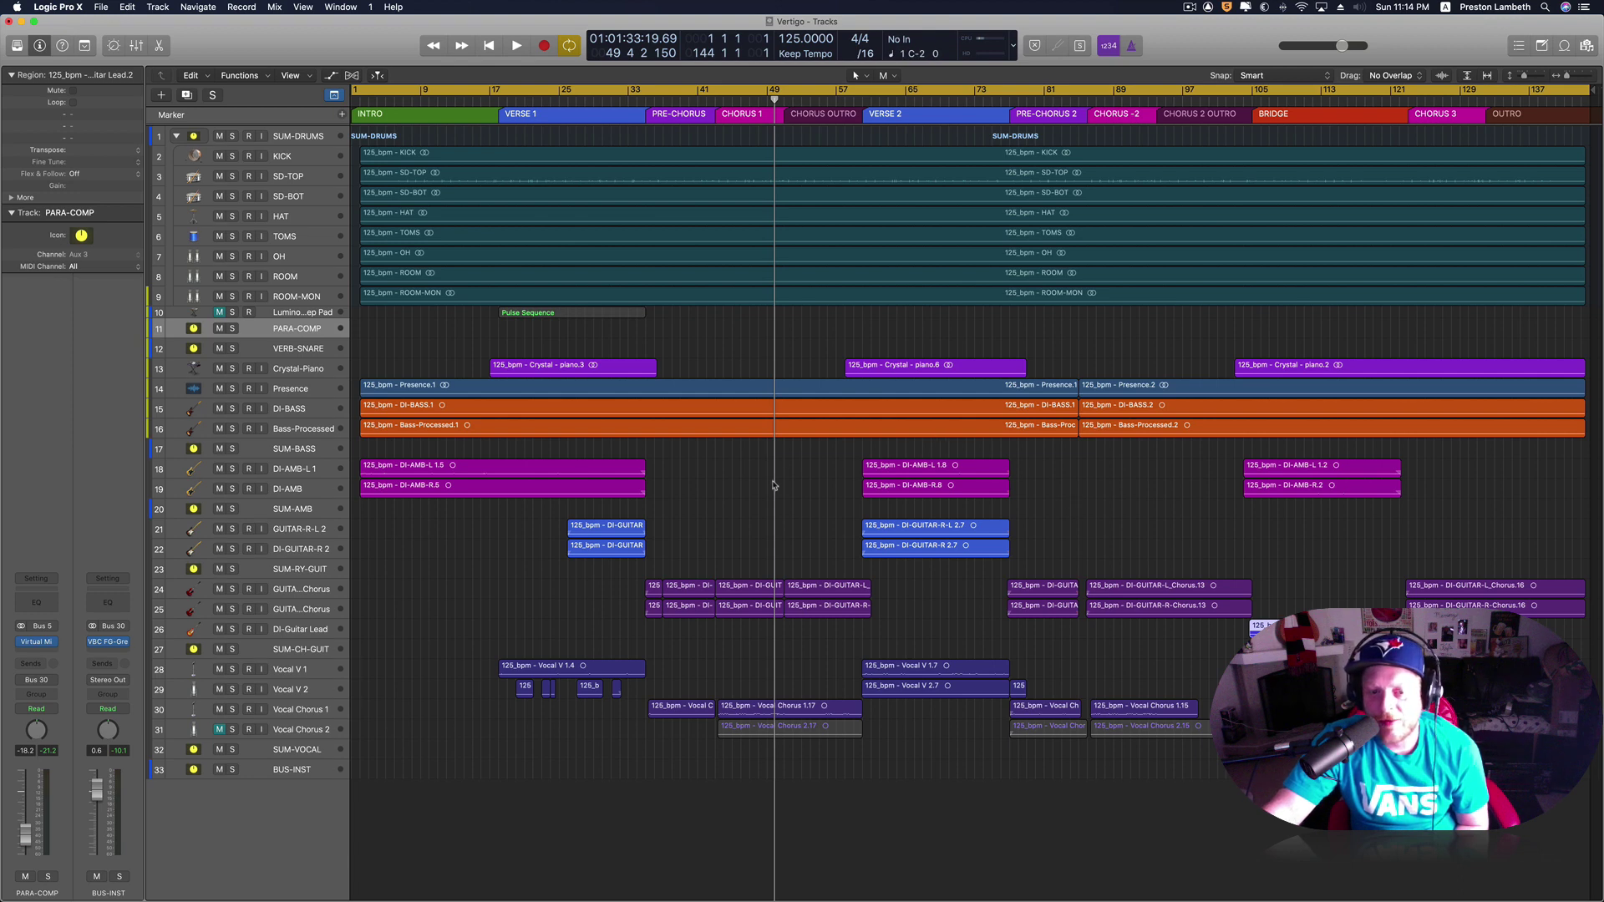
pyautogui.moveTo(774, 484); pyautogui.dragTo(648, 493)
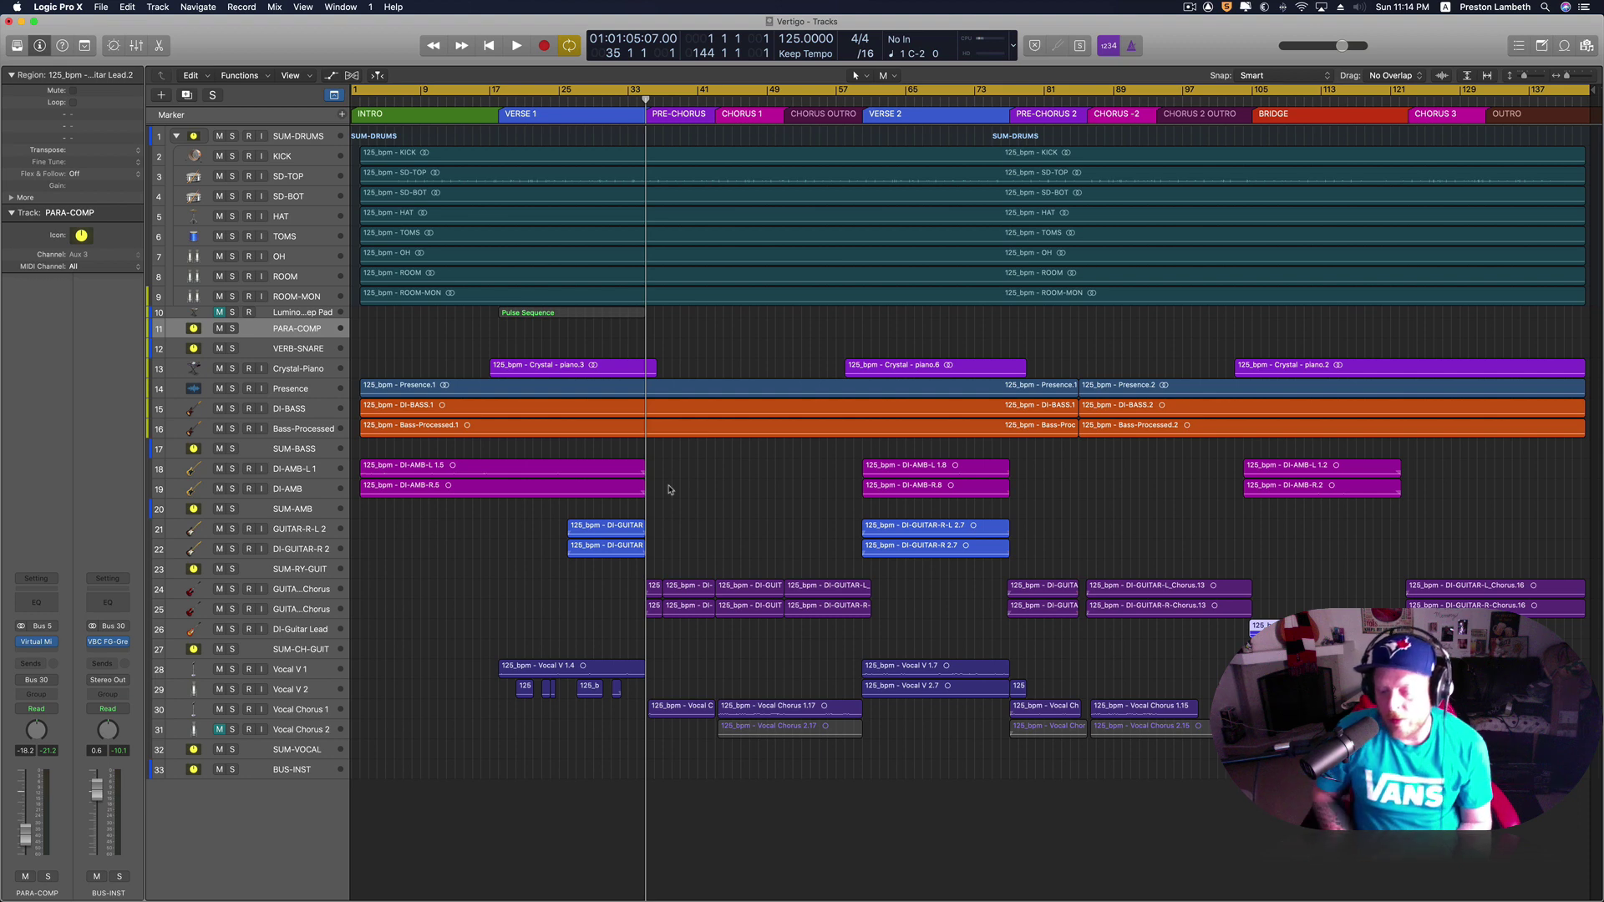